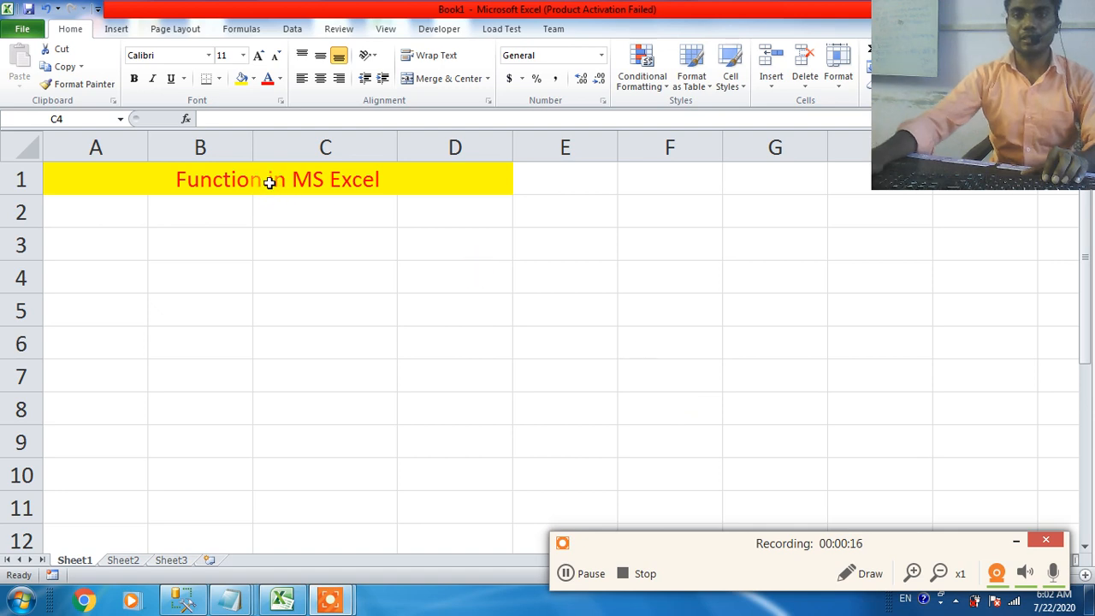
Step: Enter the number 1 in A2 and the label "Inbuilt function" in B2
left_click(165, 207)
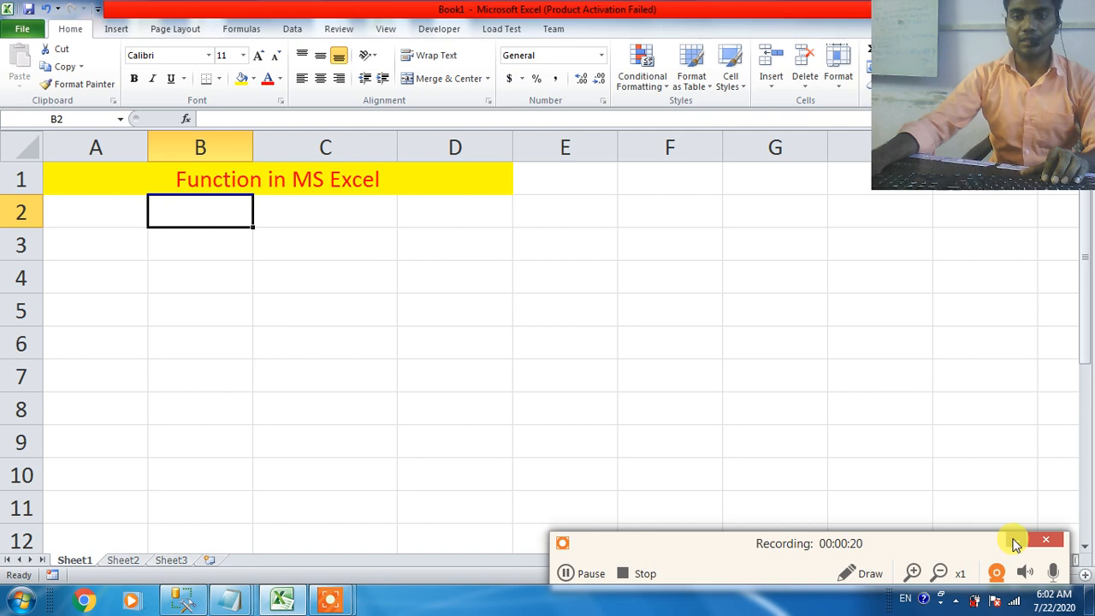
left_click(1014, 545)
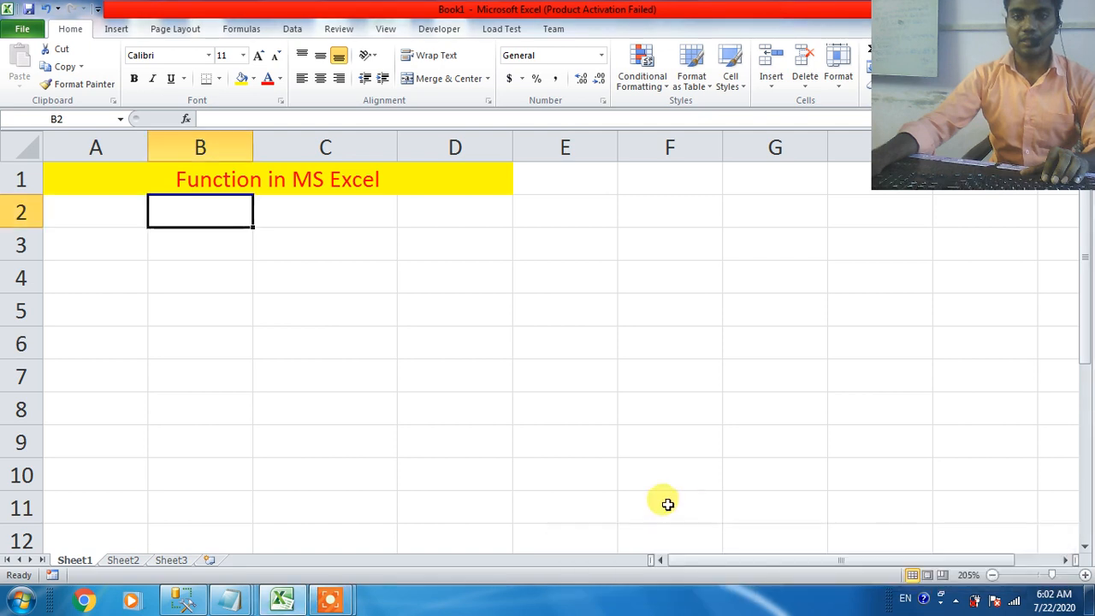
left_click(84, 220)
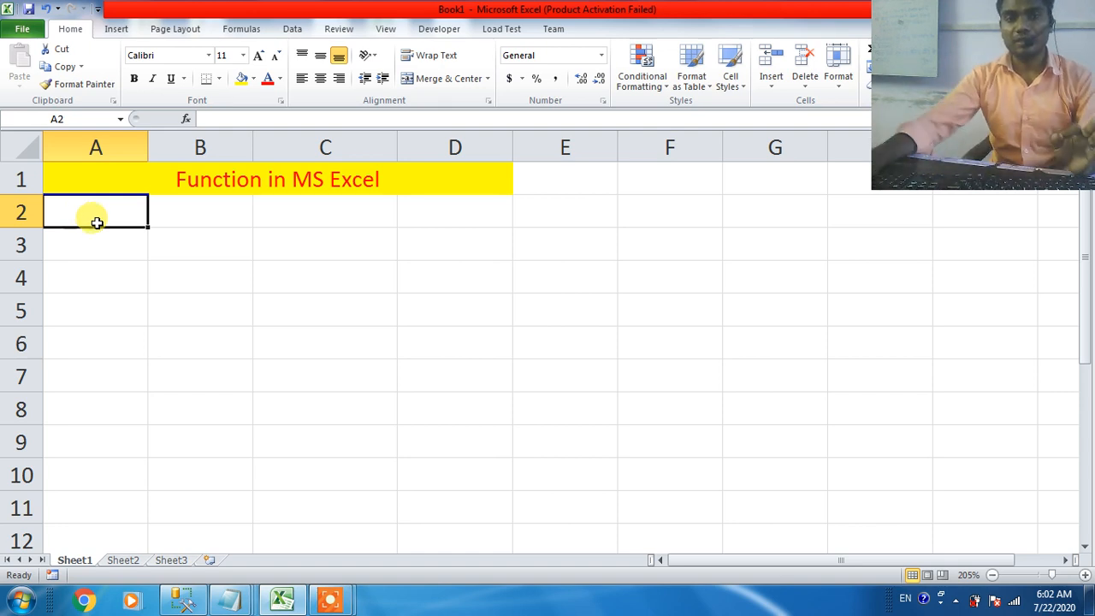
type("1")
left_click(174, 214)
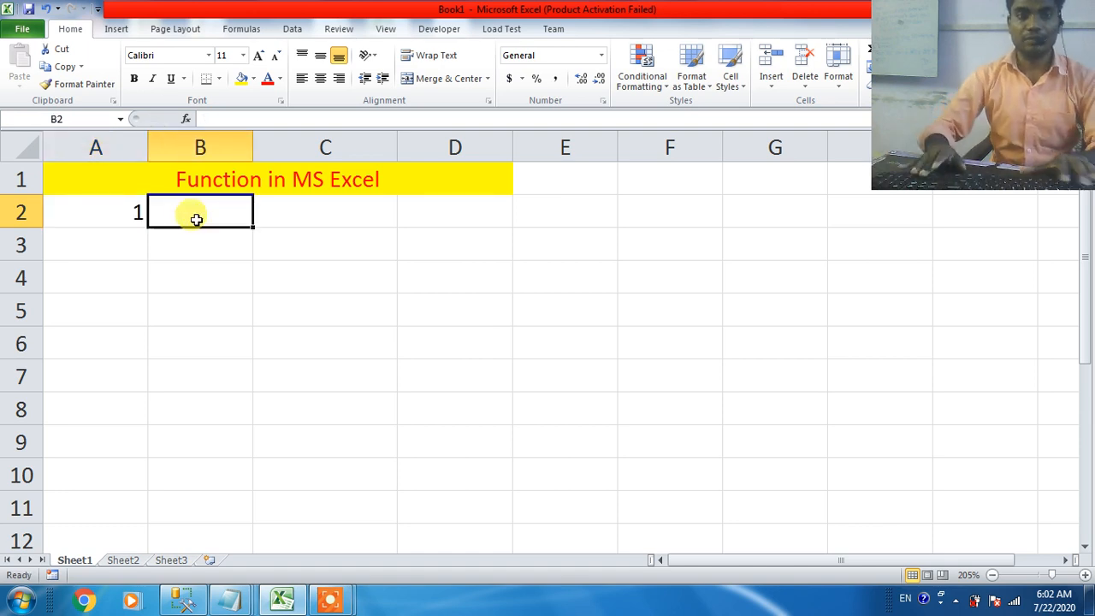
type("Inbuilt function")
key("Return")
Step: Enter the number 2 in A3 and the label "User Defined function" in B3
key("Left")
type("2")
key("Right")
type("User De")
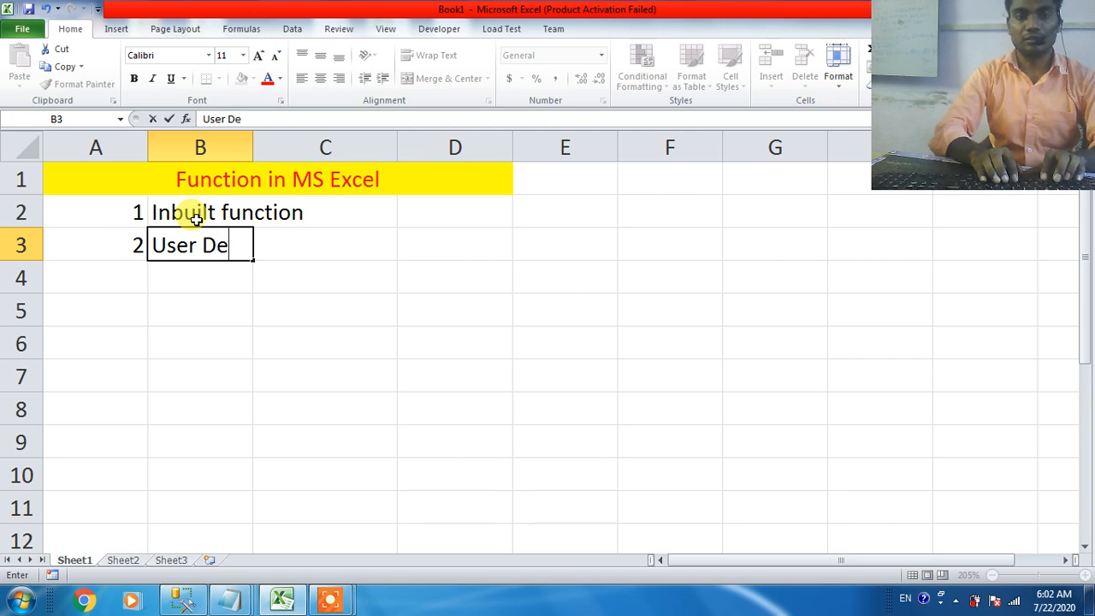
type("fined function")
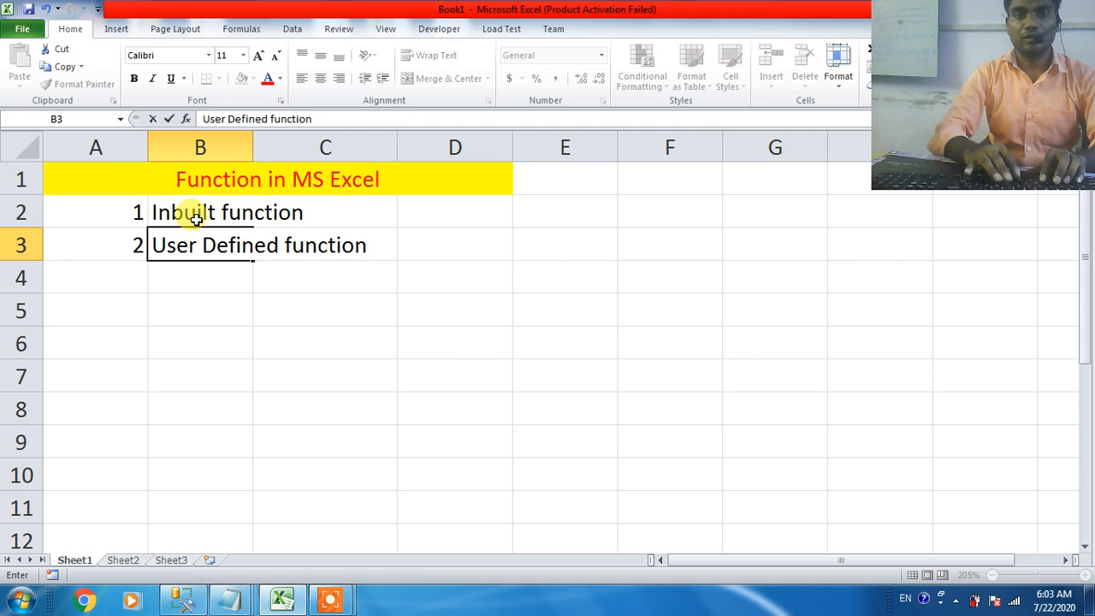
key("Return")
left_click(196, 218)
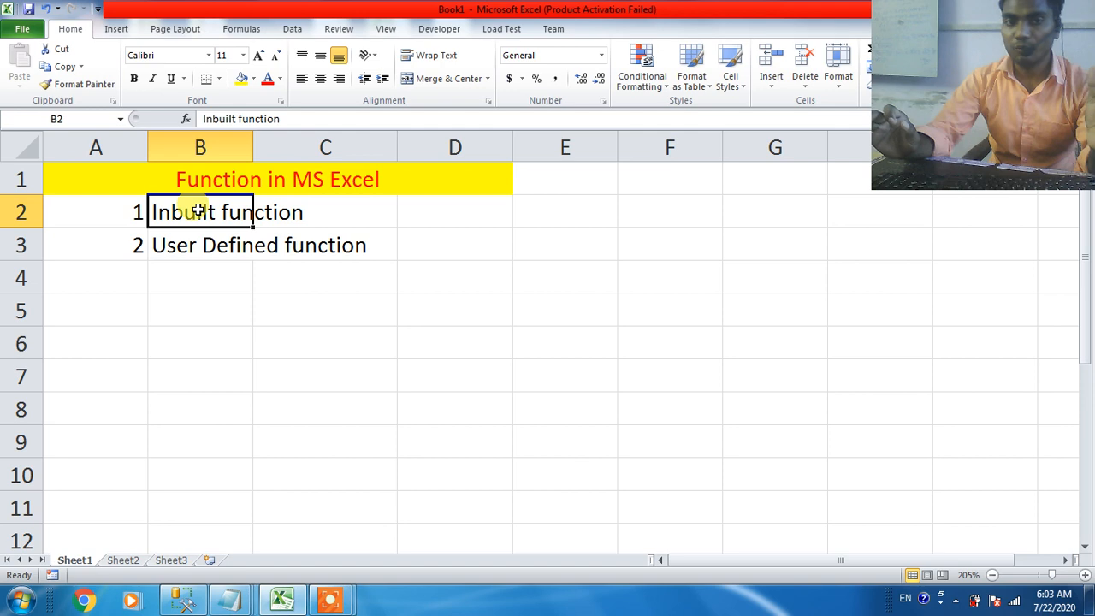
left_click(462, 200)
type("=sum")
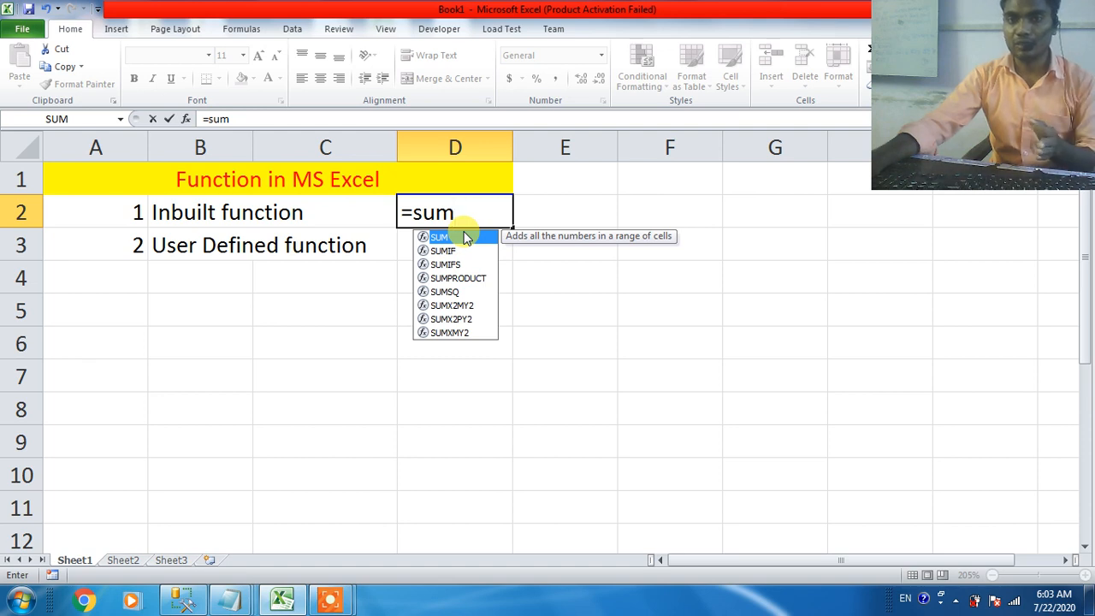
left_click(545, 214)
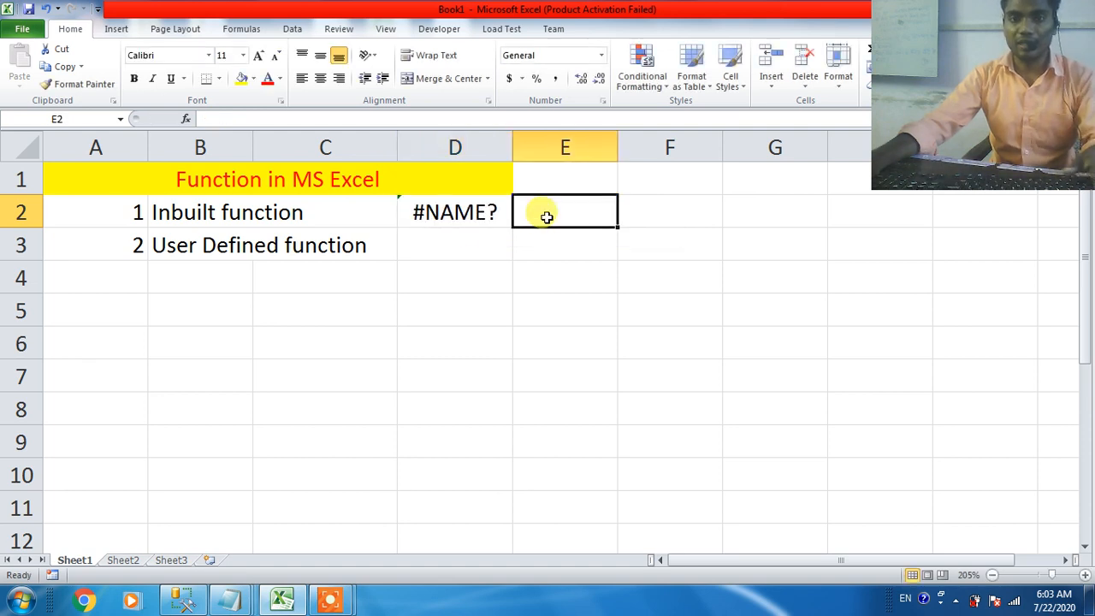
Step: Enter the sample value 12 in both D2 and E2
left_click(436, 211)
type("12")
left_click(577, 215)
type("1")
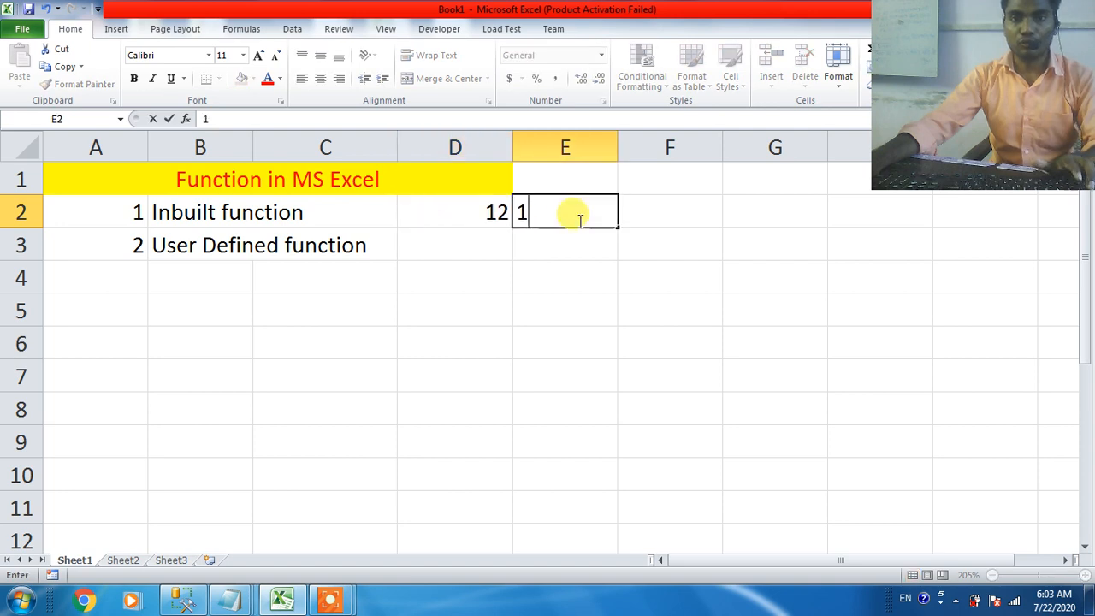
type("2")
Step: Add up the two sample values in F2 with the formula =SUM(D2:E2)
left_click(661, 213)
type("=sum")
key("Tab")
left_click_drag(507, 211, 560, 208)
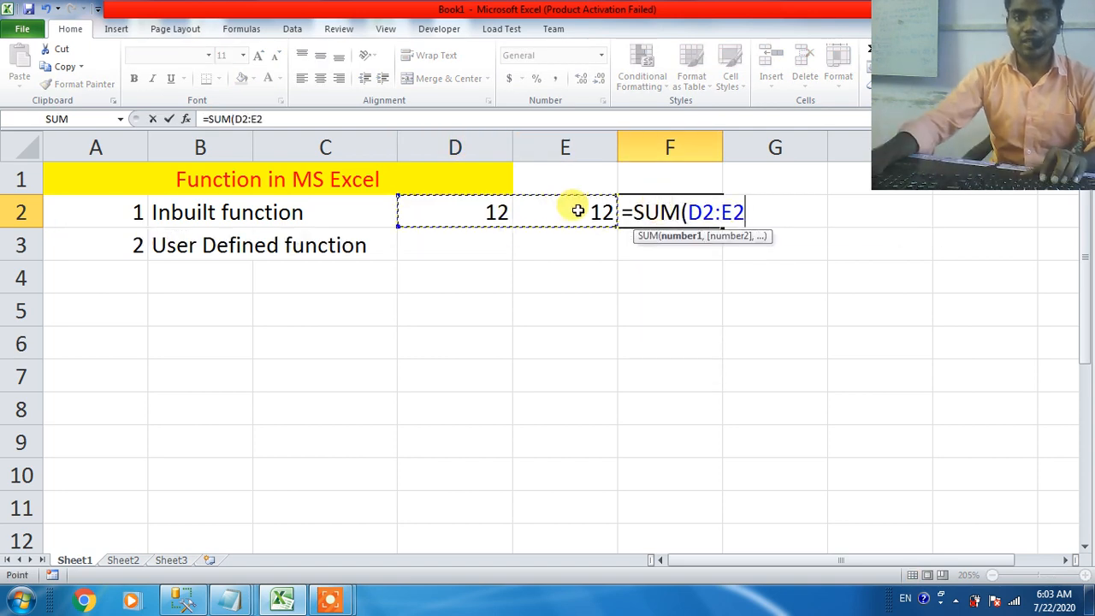
type(")")
key("Return")
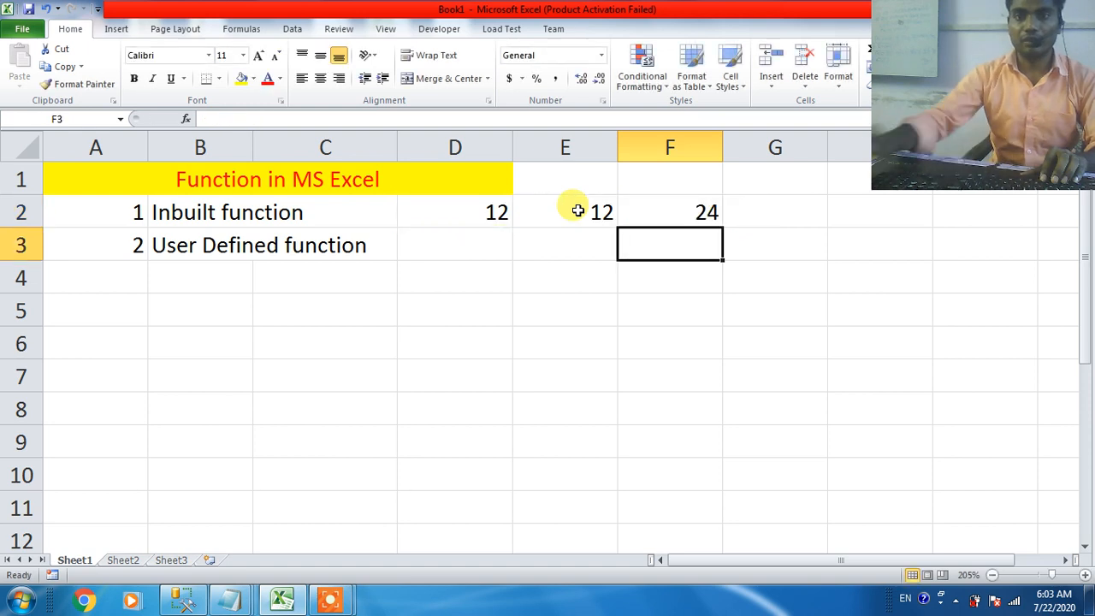
Step: Make the SUM formula in F2 bold
left_click(675, 217)
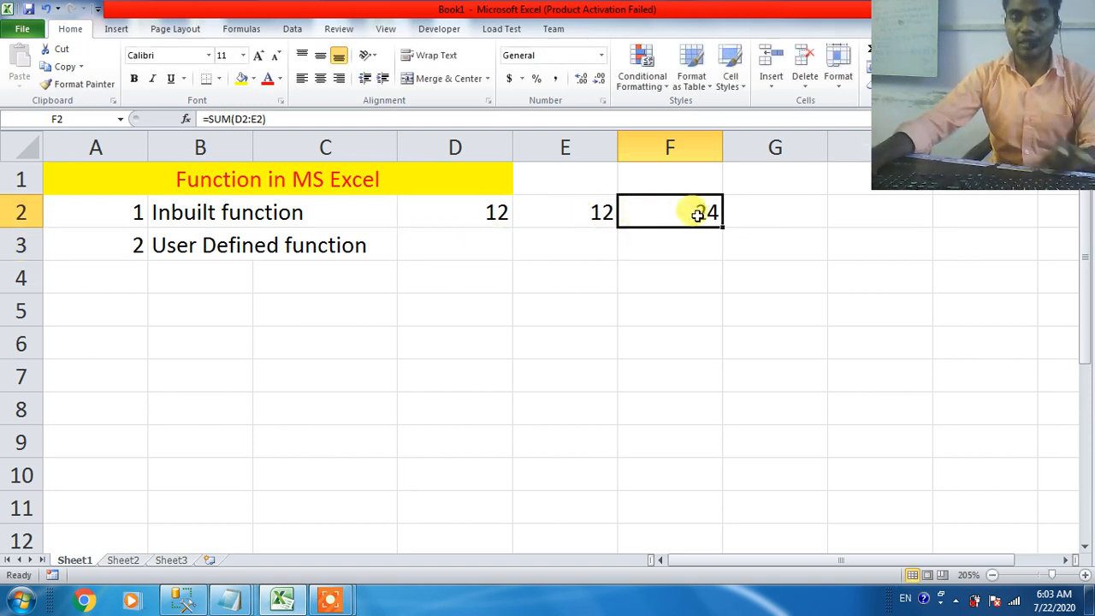
double_click(630, 212)
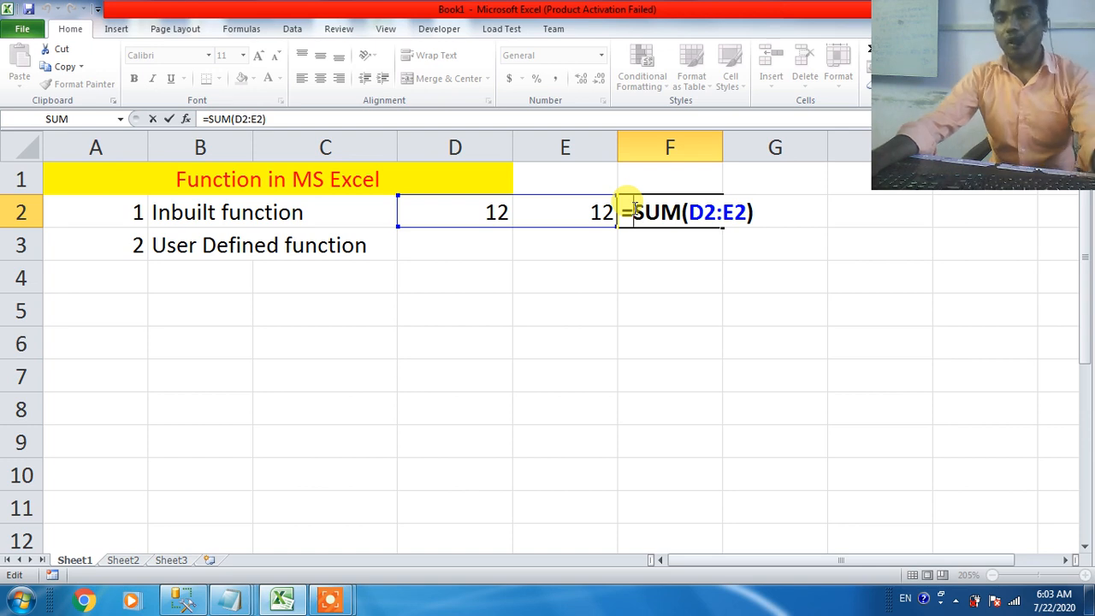
key("ctrl+Return")
left_click(186, 250)
left_click(326, 250)
left_click(196, 245)
left_click(314, 249)
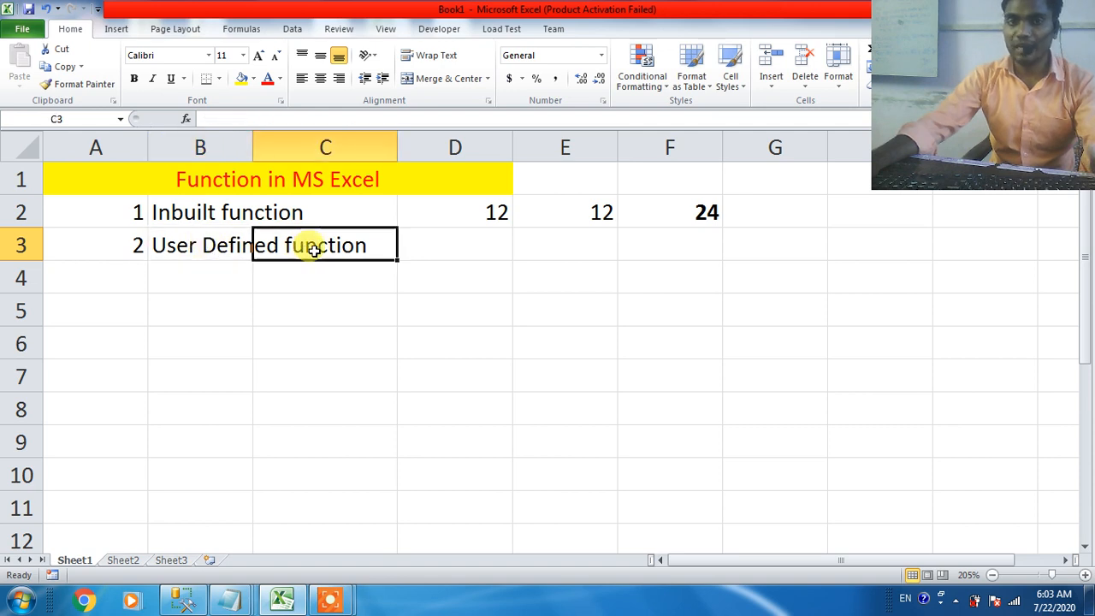
left_click(218, 246)
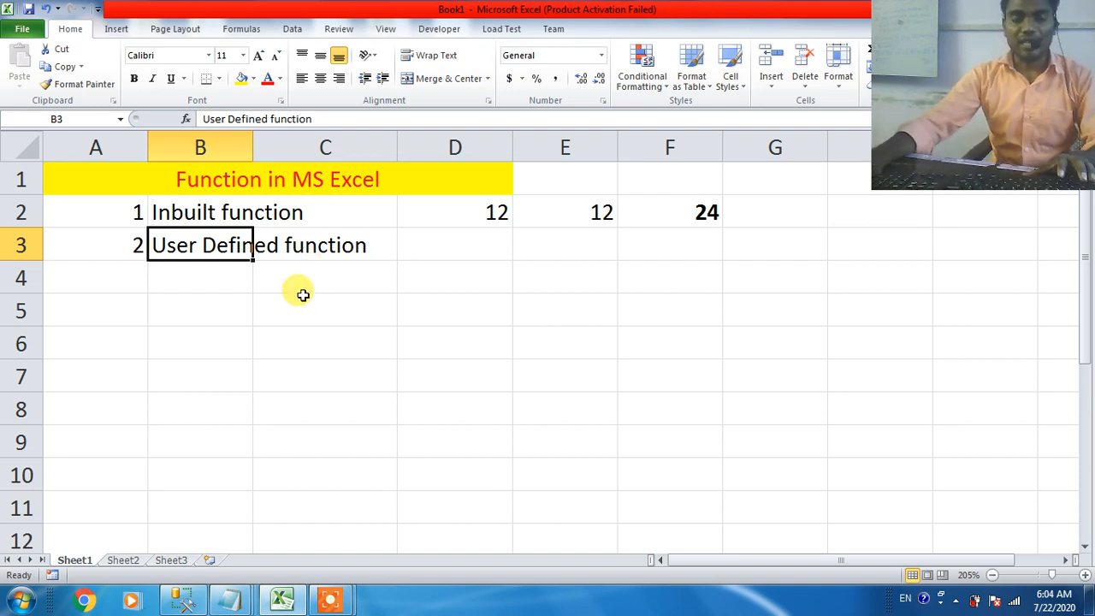
left_click(183, 214)
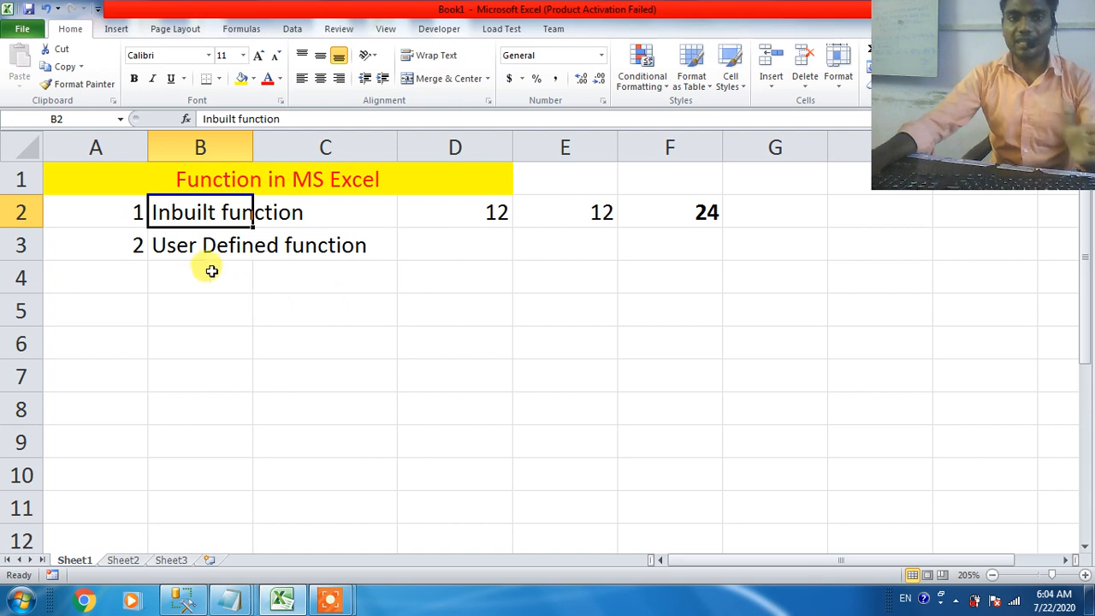
Step: Enter the heading "Types of inbuilt Function" in C5
left_click(280, 313)
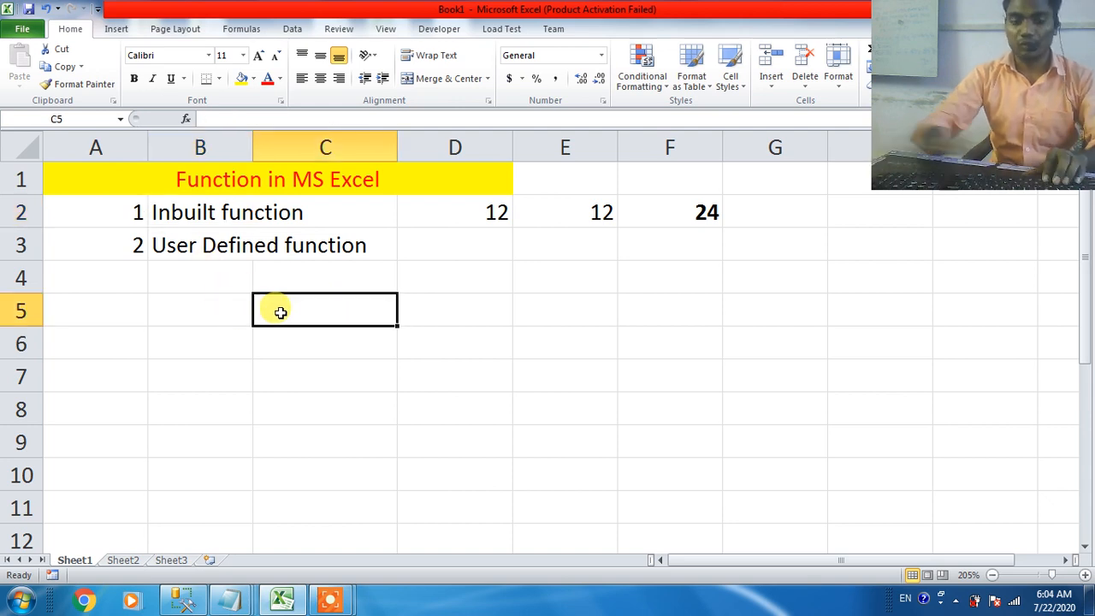
type("Types of Bui")
key("BackSpace")
key("BackSpace")
key("BackSpace")
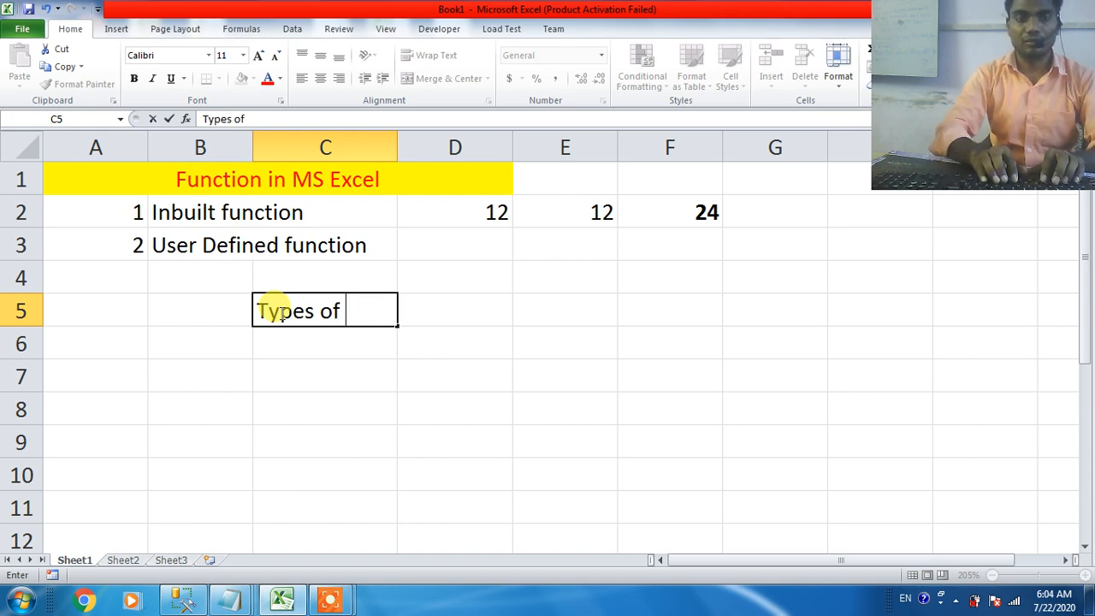
type("inpu")
key("BackSpace")
key("BackSpace")
type("built ")
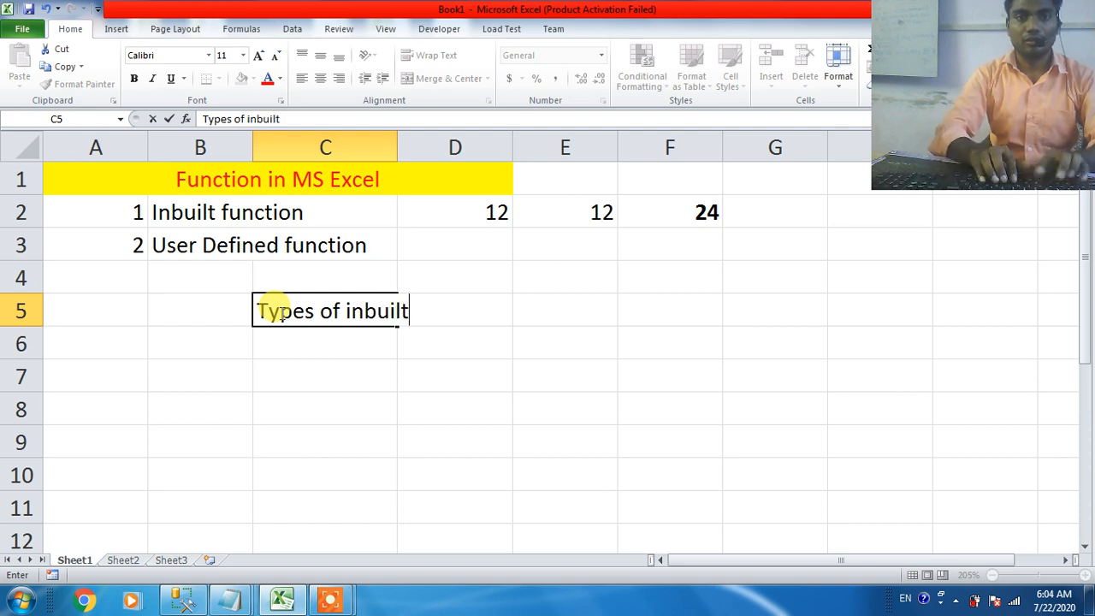
type("Function")
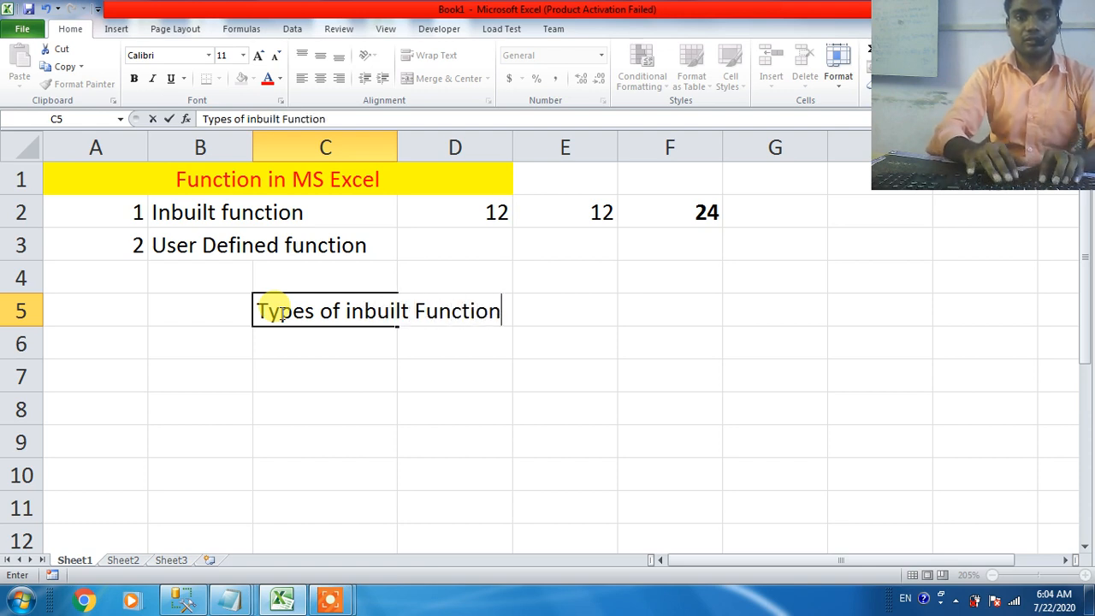
key("Return")
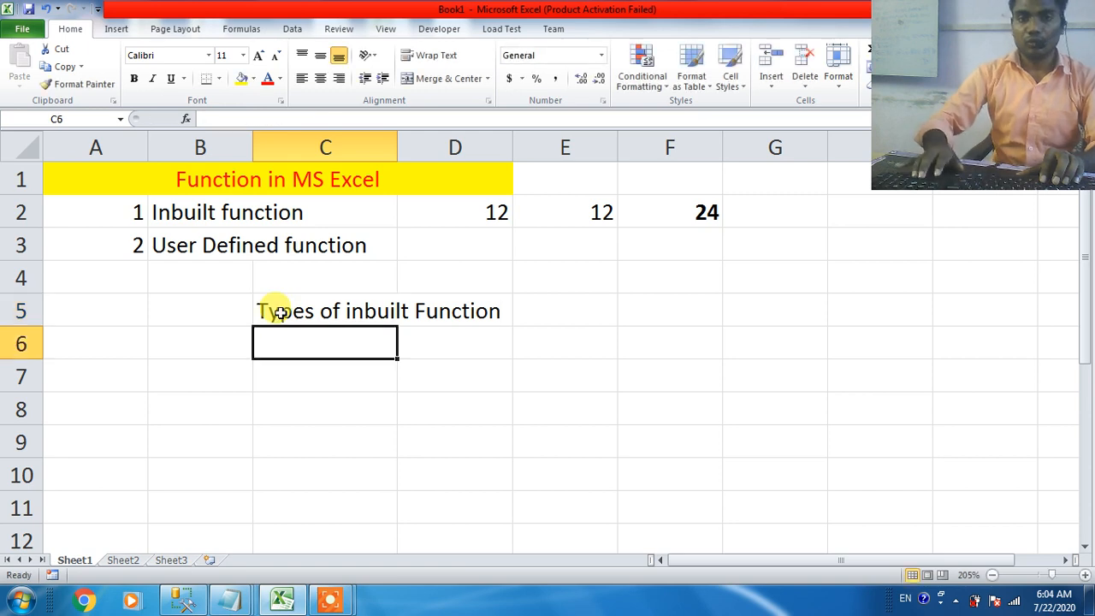
Step: Enter the number 1 in A6 and the label "Math's Function" in B6
key("Left")
key("Left")
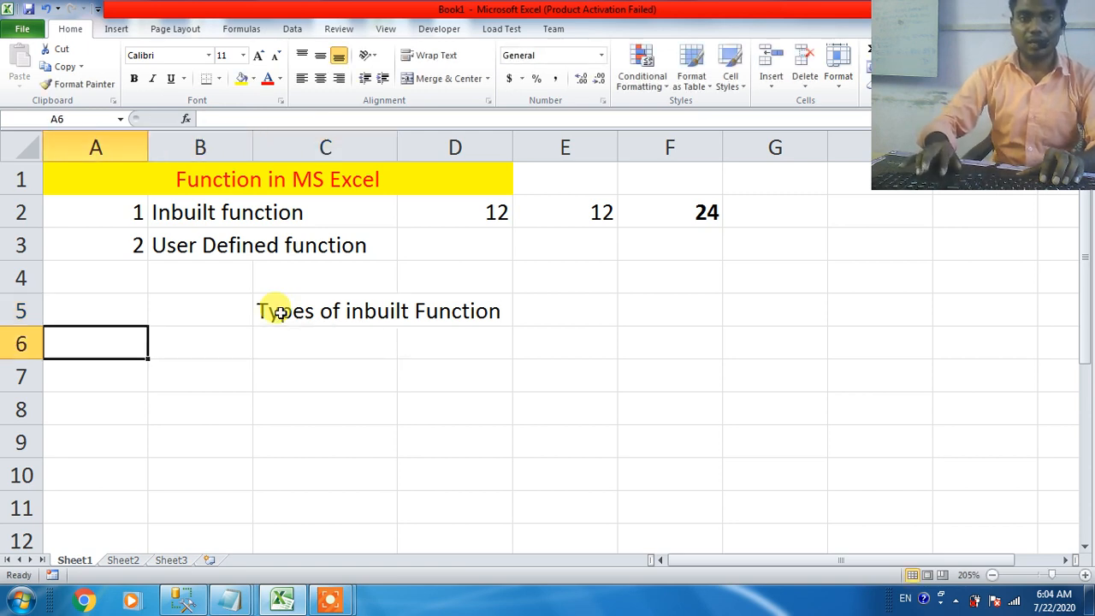
type("1")
key("Tab")
type("Ma")
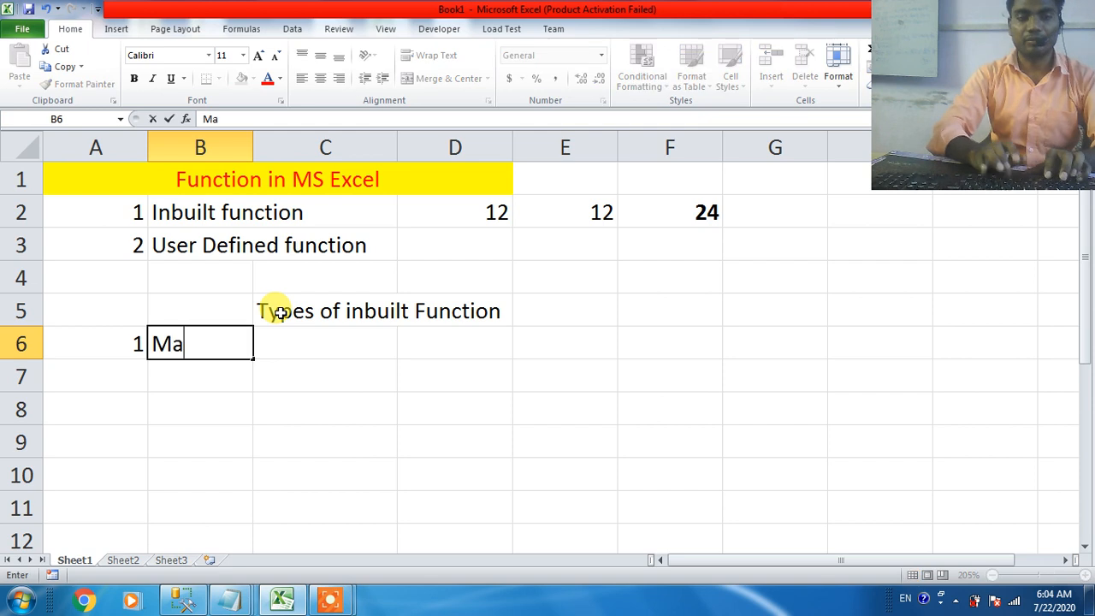
type("th's Function")
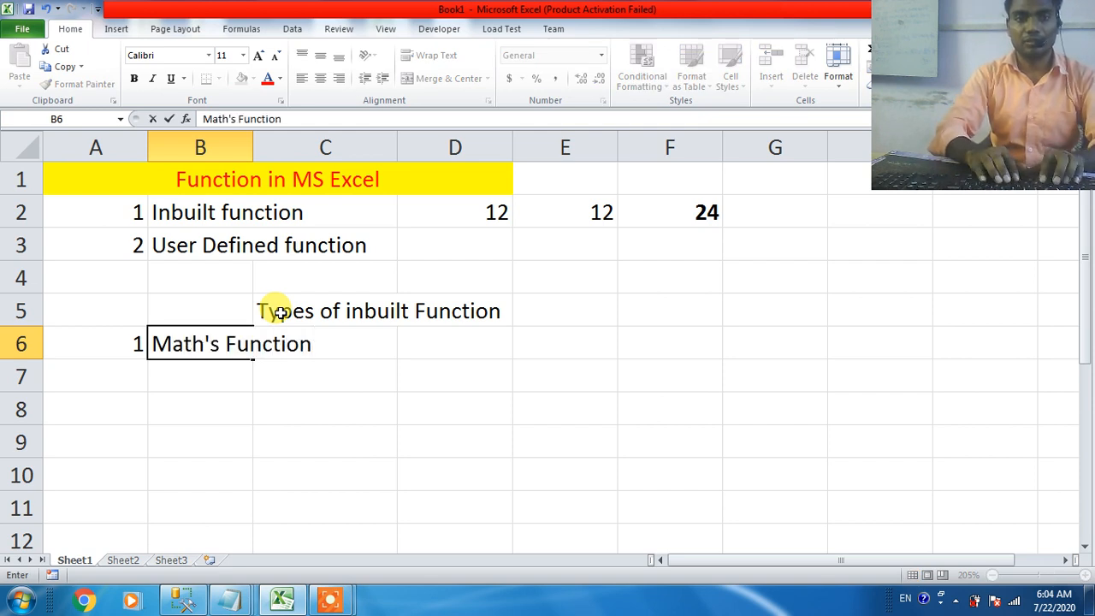
key("Return")
Step: Leave row 7 empty and enter the item letter "a" in A8
key("Left")
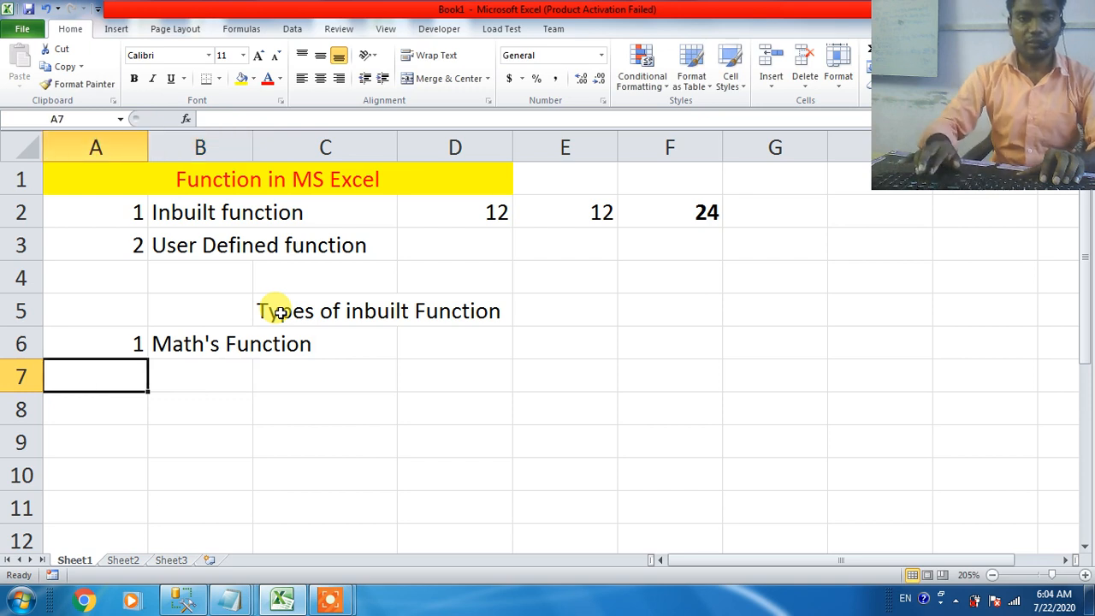
key("Right")
key("Down")
key("Left")
type("a")
key("Right")
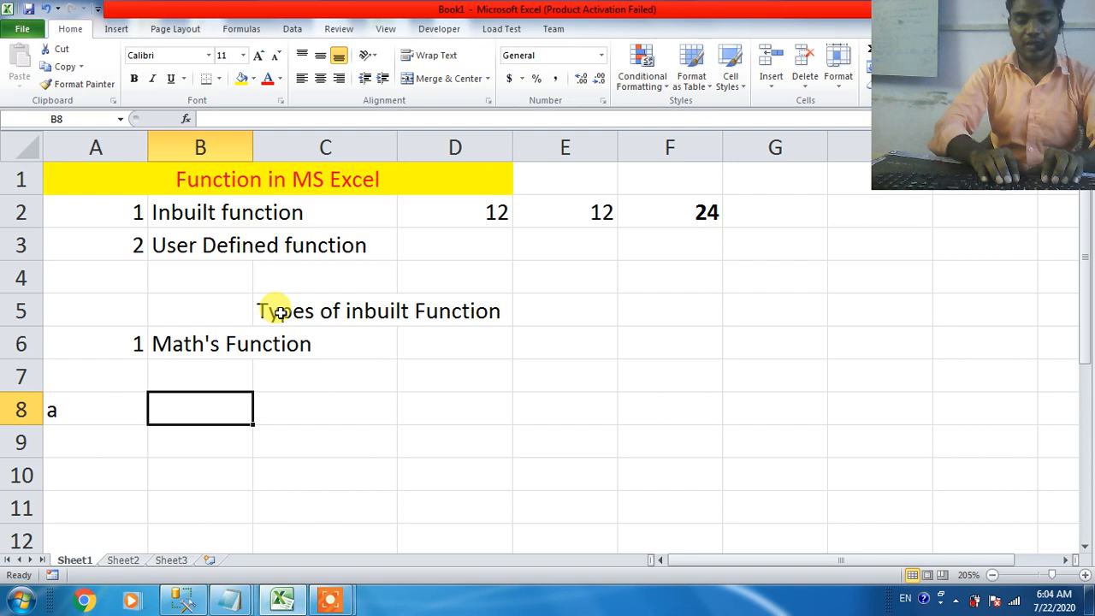
Step: Enter the formula =INT(12.5) in B8
type("=")
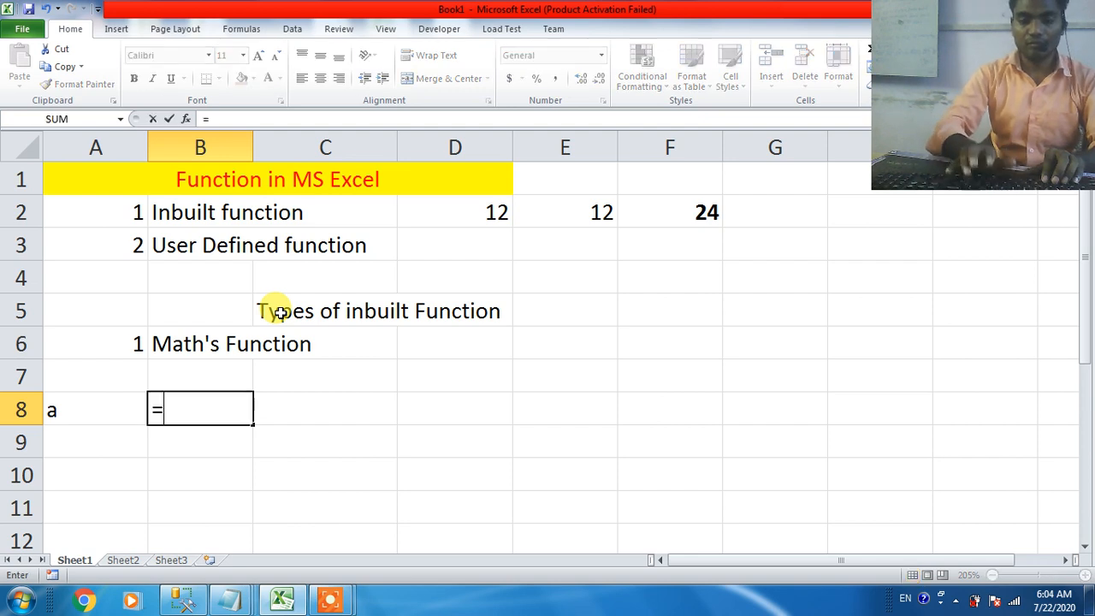
type("int")
key("Tab")
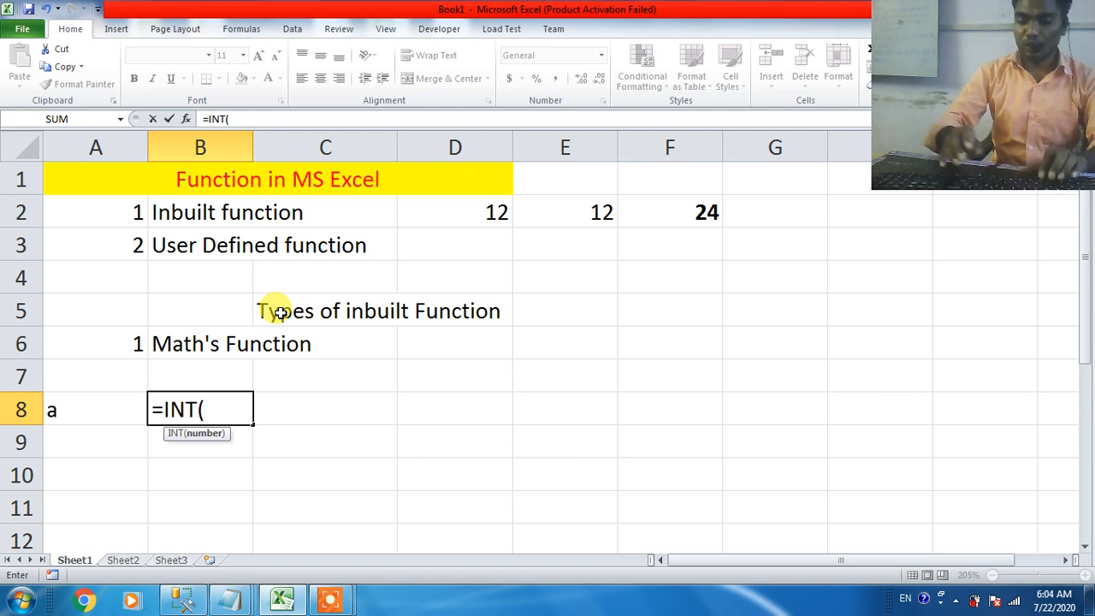
type("1")
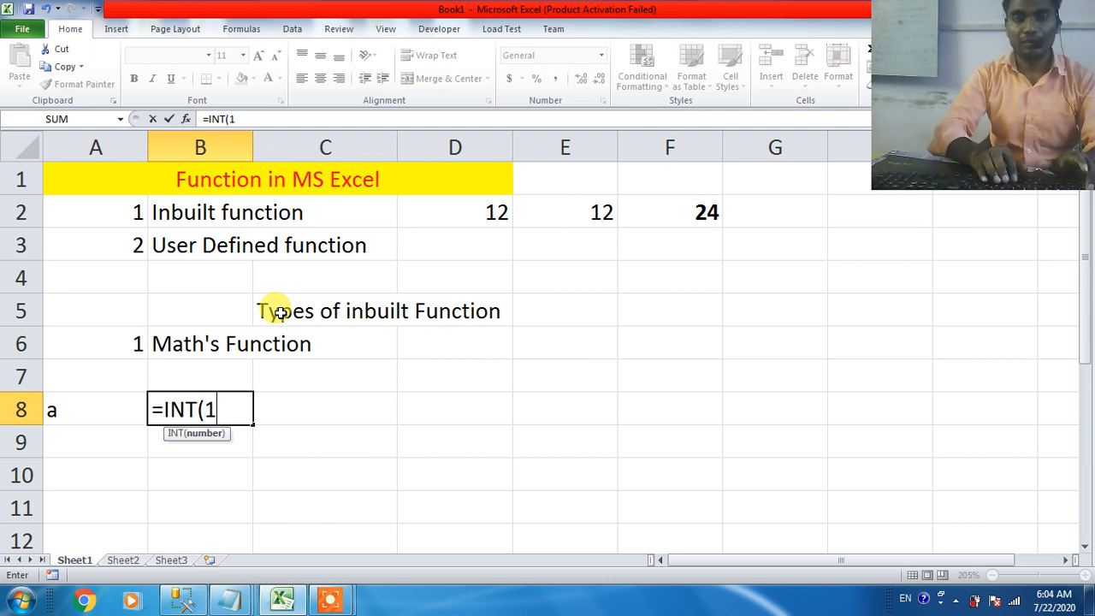
type("2.5")
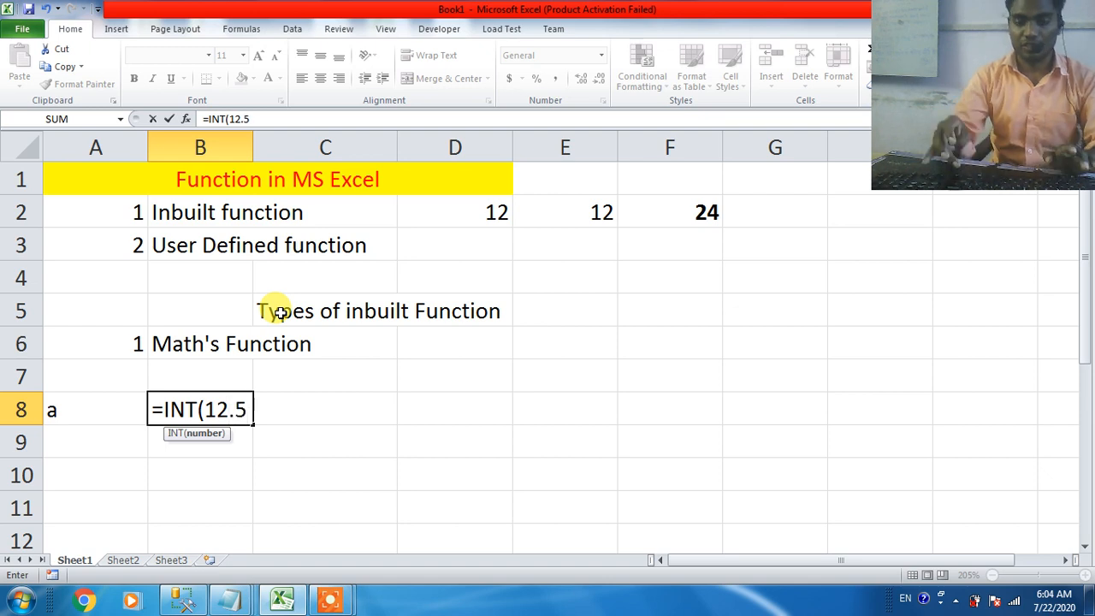
type(")")
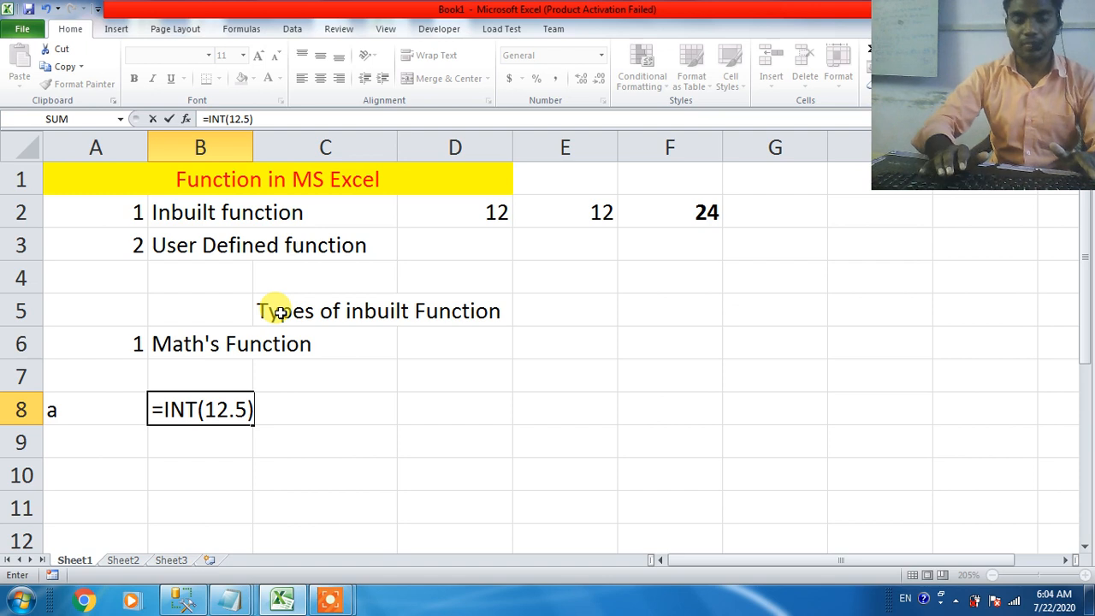
key("Return")
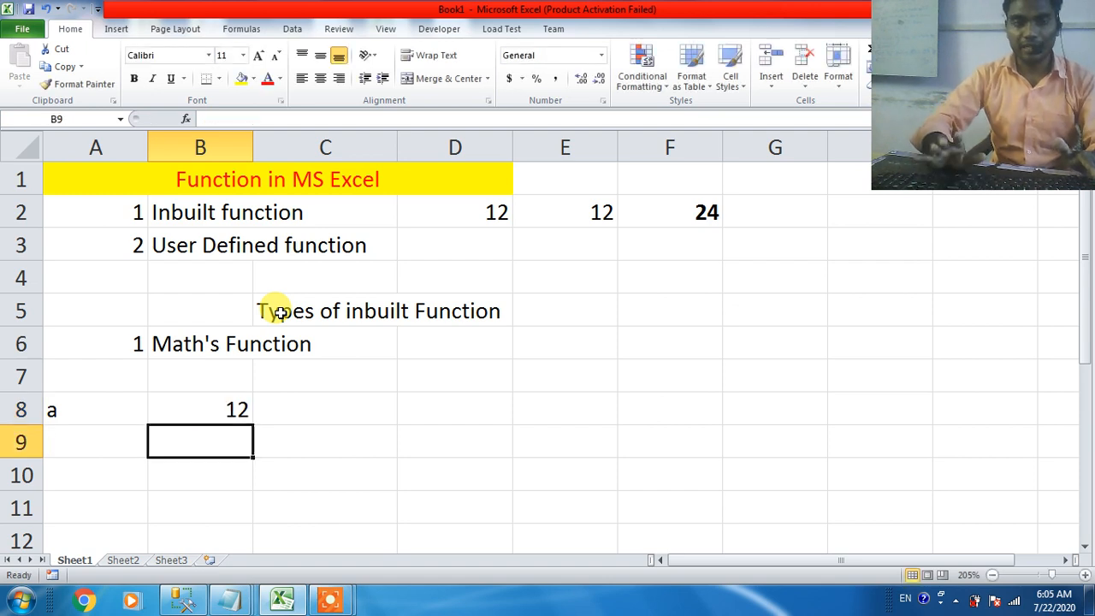
Step: Examine the formula in B8, looking at the function name INT, its argument 12.5 and the cell's result
left_click(192, 409)
double_click(194, 411)
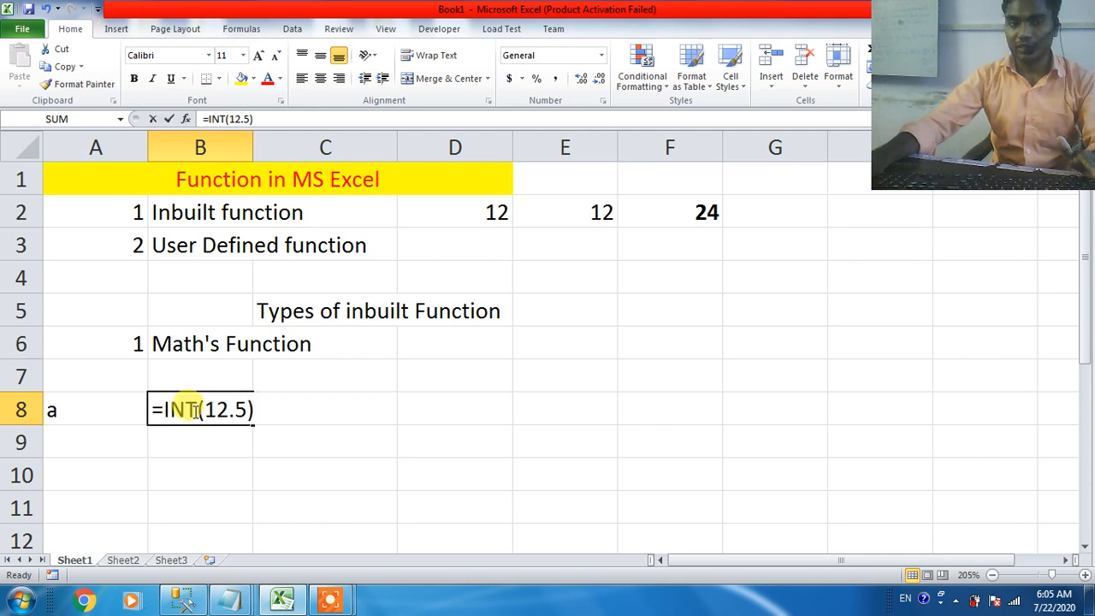
left_click_drag(199, 410, 165, 411)
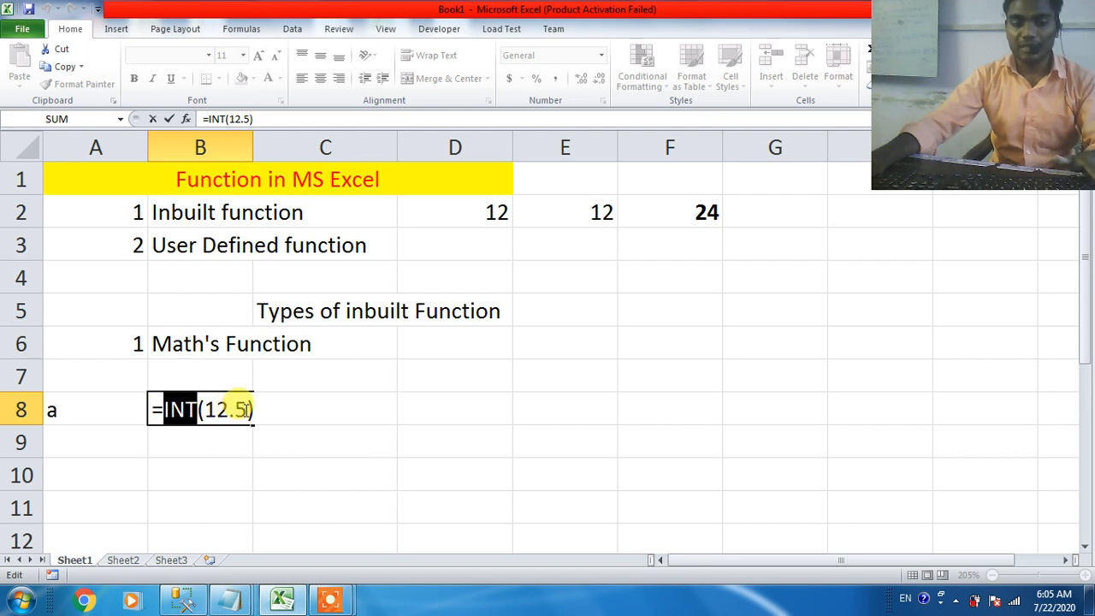
key("Escape")
double_click(214, 409)
left_click_drag(229, 409, 215, 411)
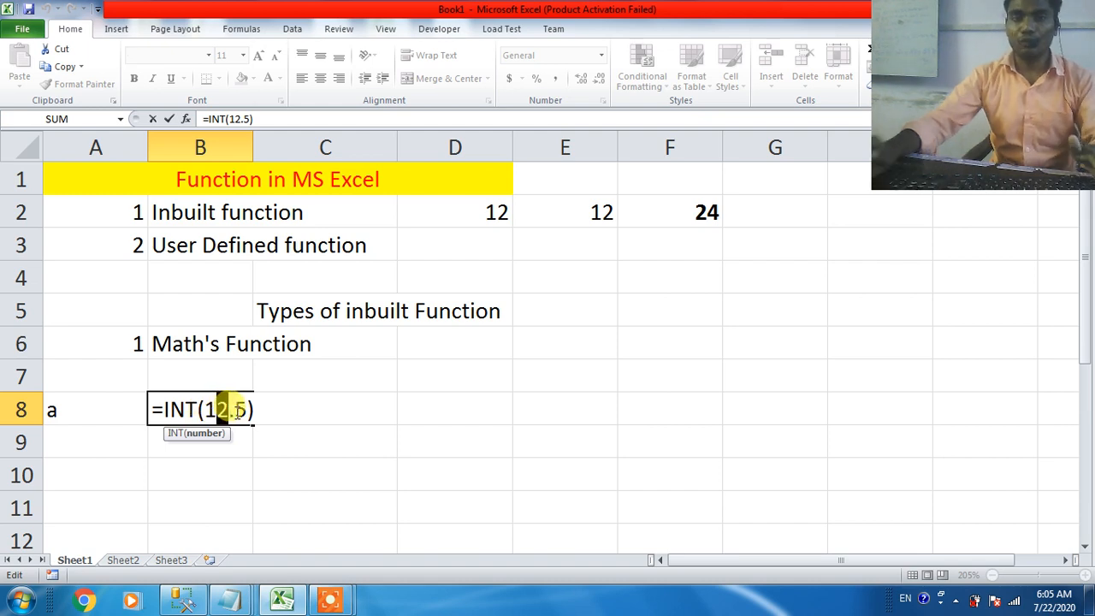
key("Escape")
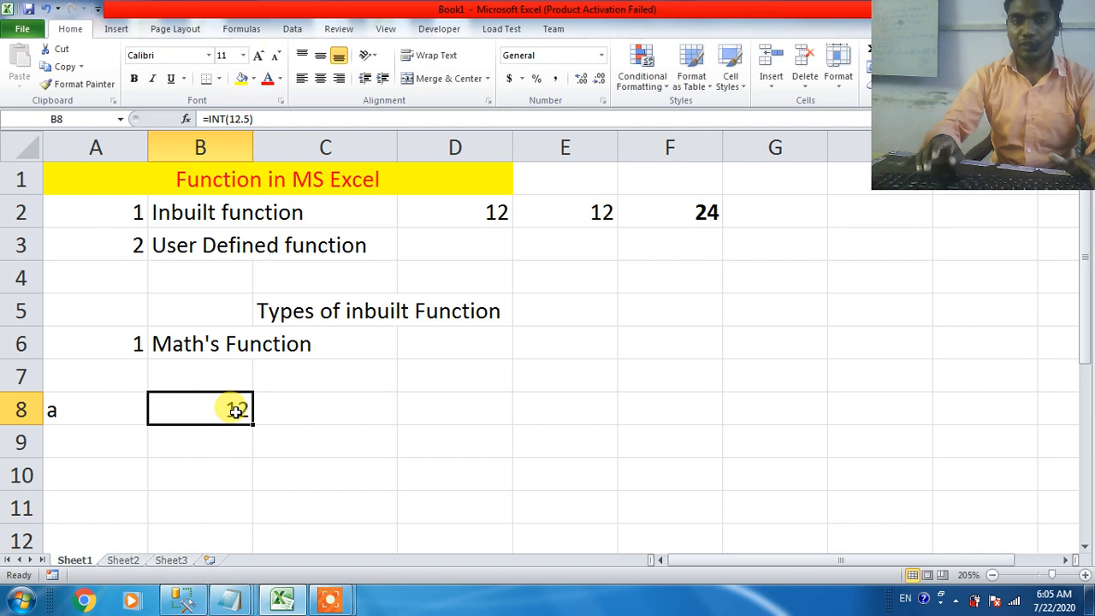
double_click(237, 410)
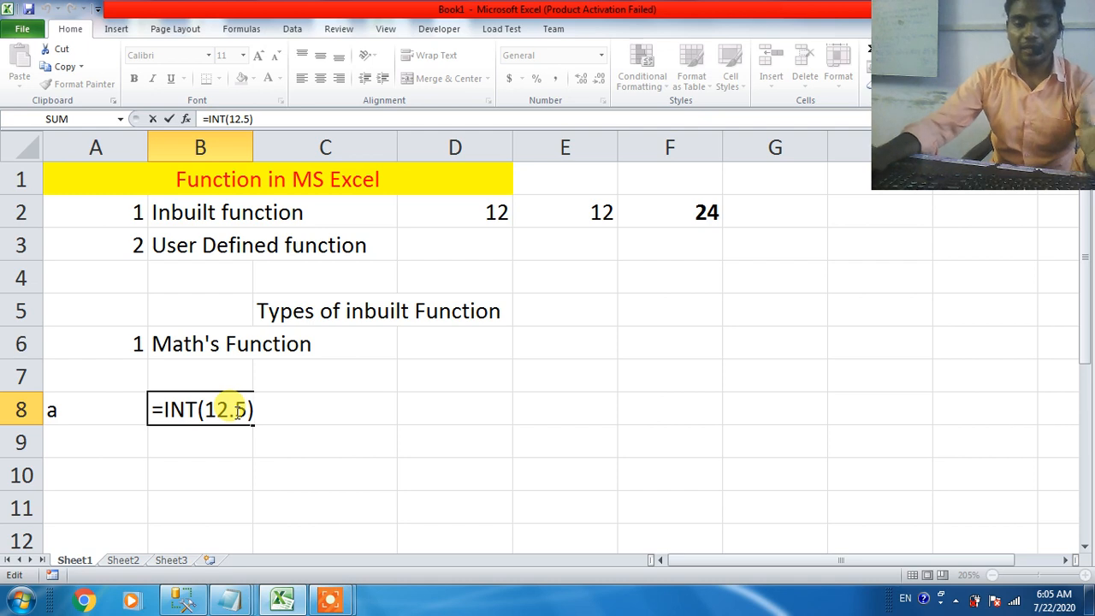
key("Return")
left_click(233, 409)
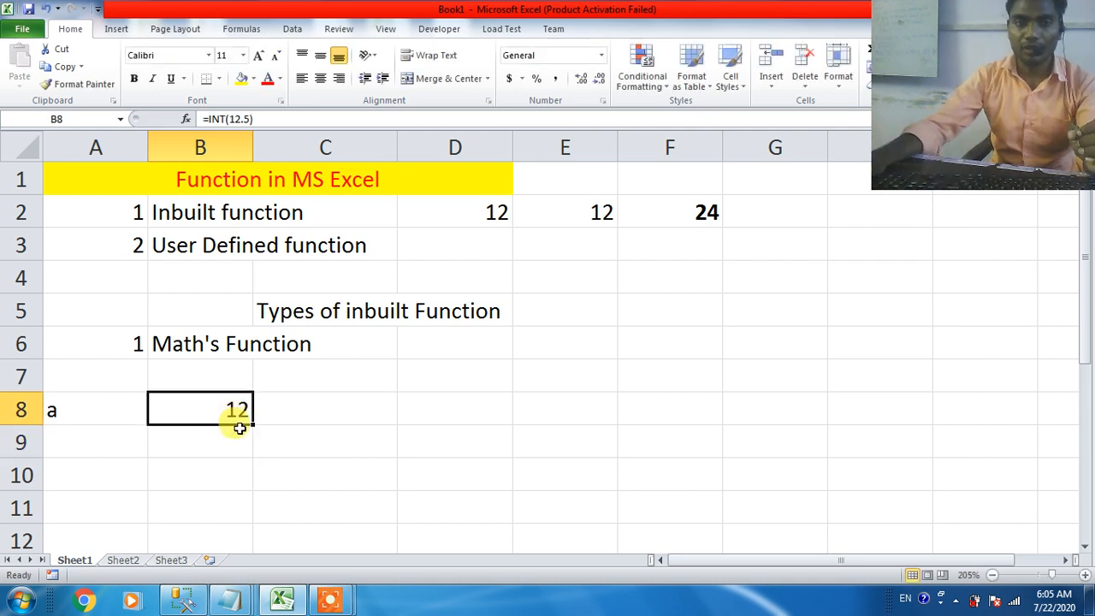
Step: Put an apostrophe before the formula in B8 so the cell shows =INT(12.5) as text
double_click(175, 409)
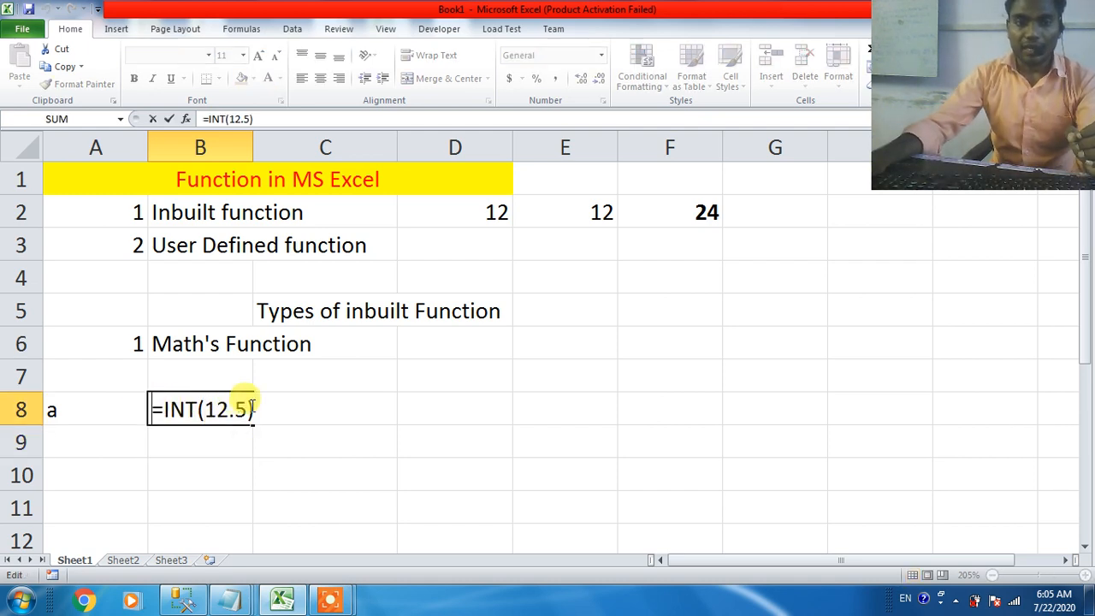
type("'")
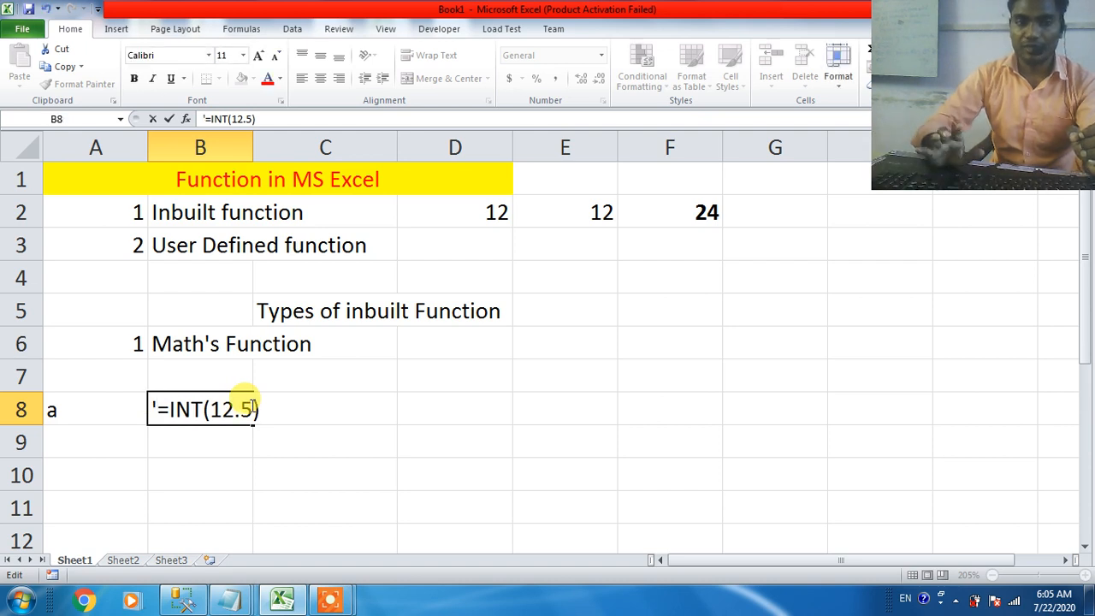
key("Return")
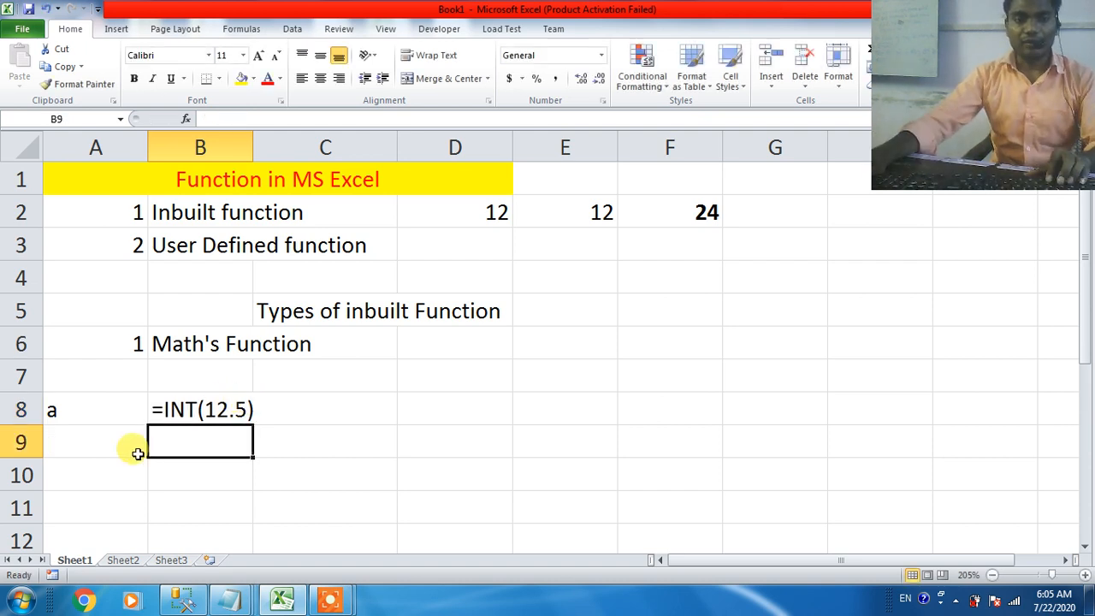
Step: Enter the item letter "b" in A9 and begin an ABS function formula in B9
left_click(90, 431)
left_click(237, 439)
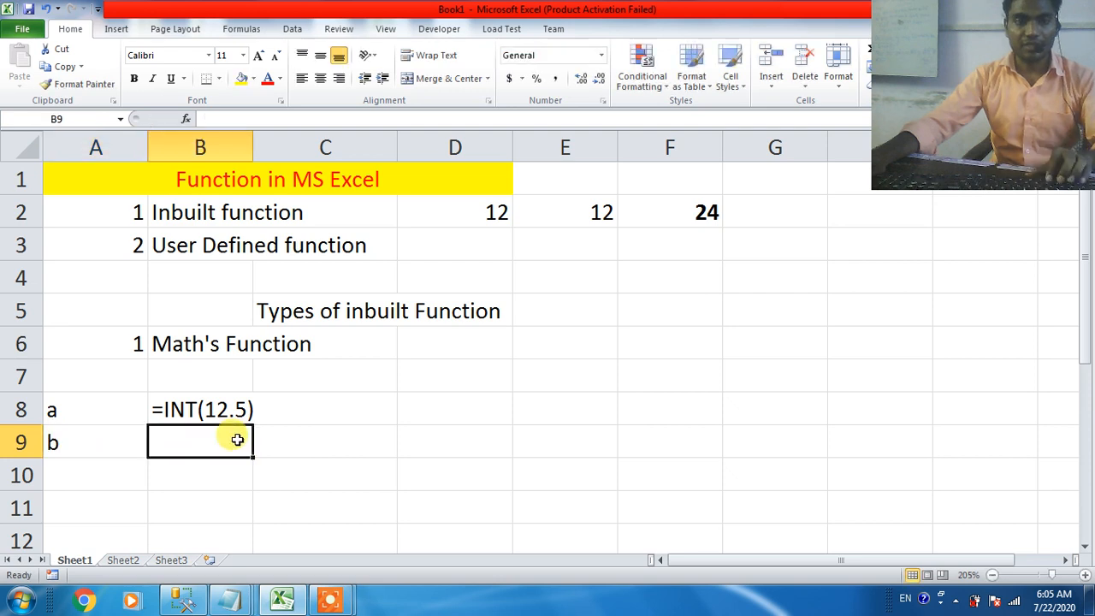
type("=sb")
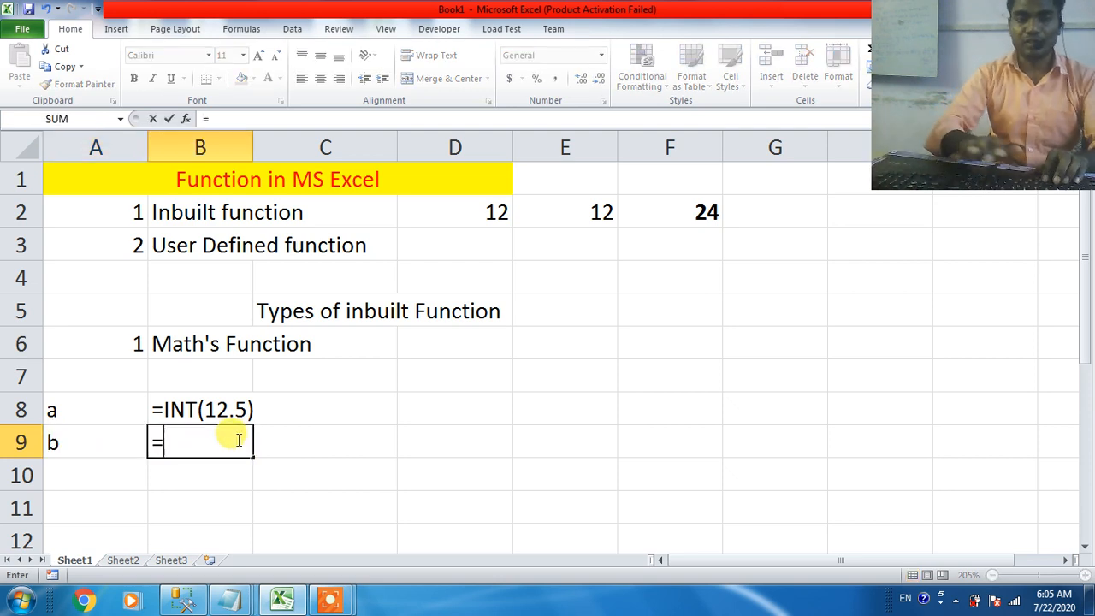
key("BackSpace")
key("BackSpace")
type("abs")
key("Tab")
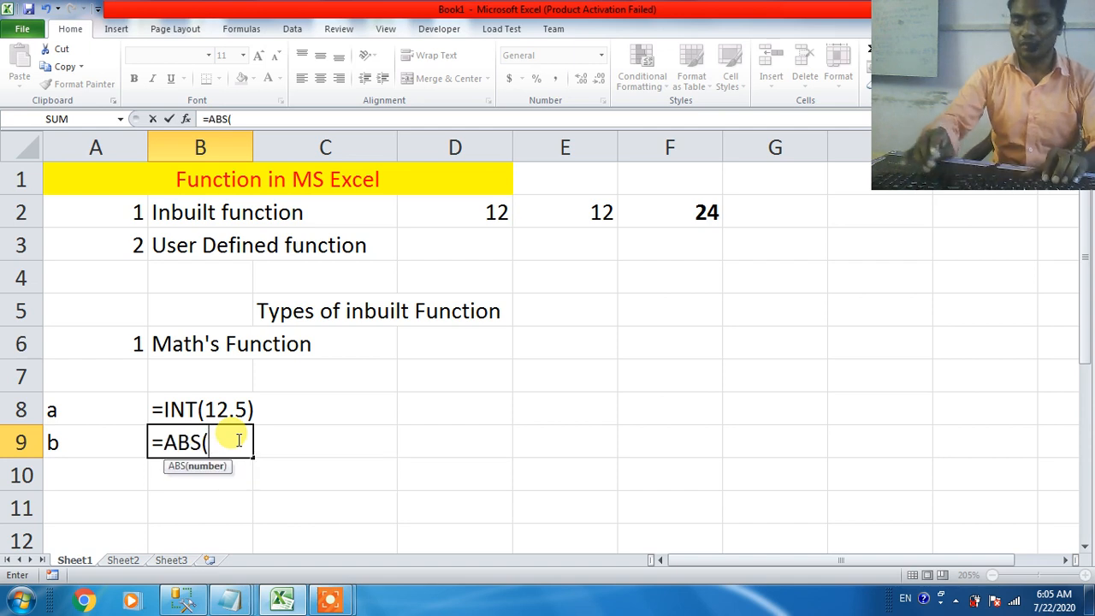
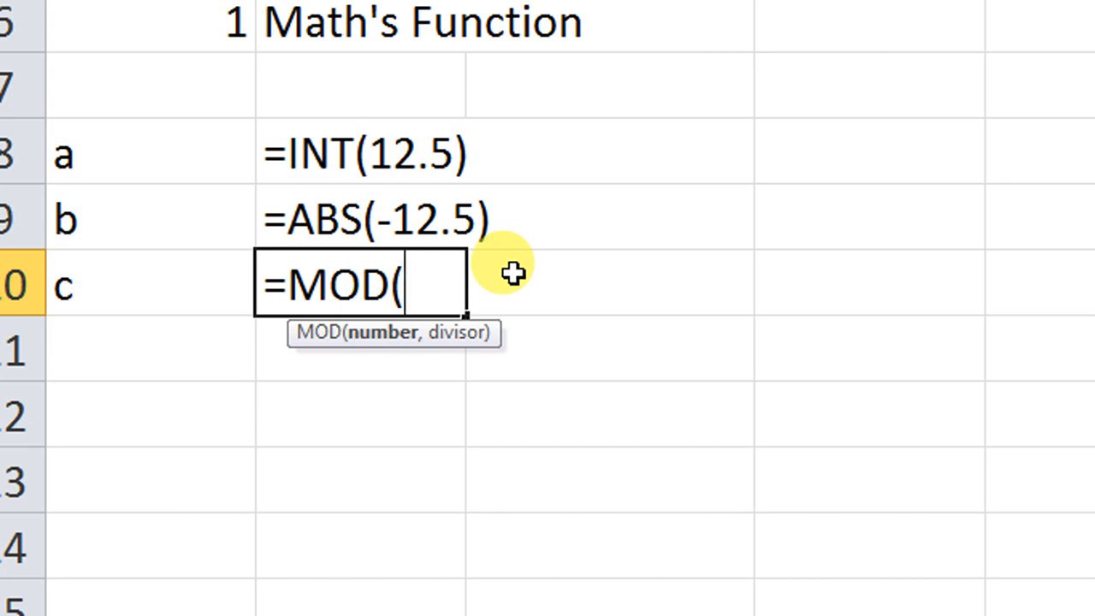
Step: Complete the MOD formula in B10 as =MOD(12,2)
type("12")
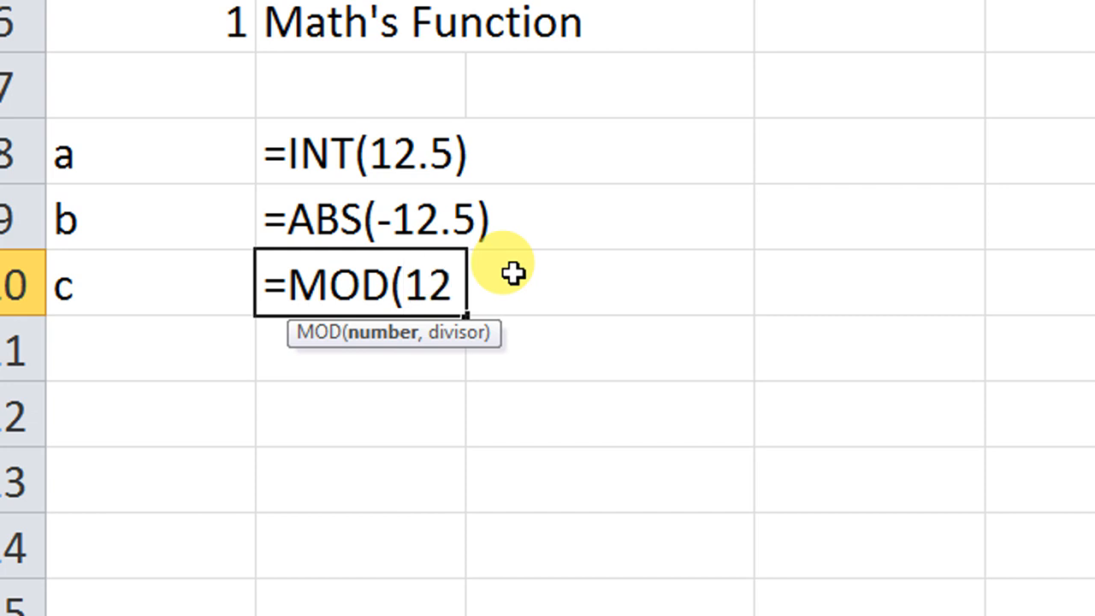
type(",2")
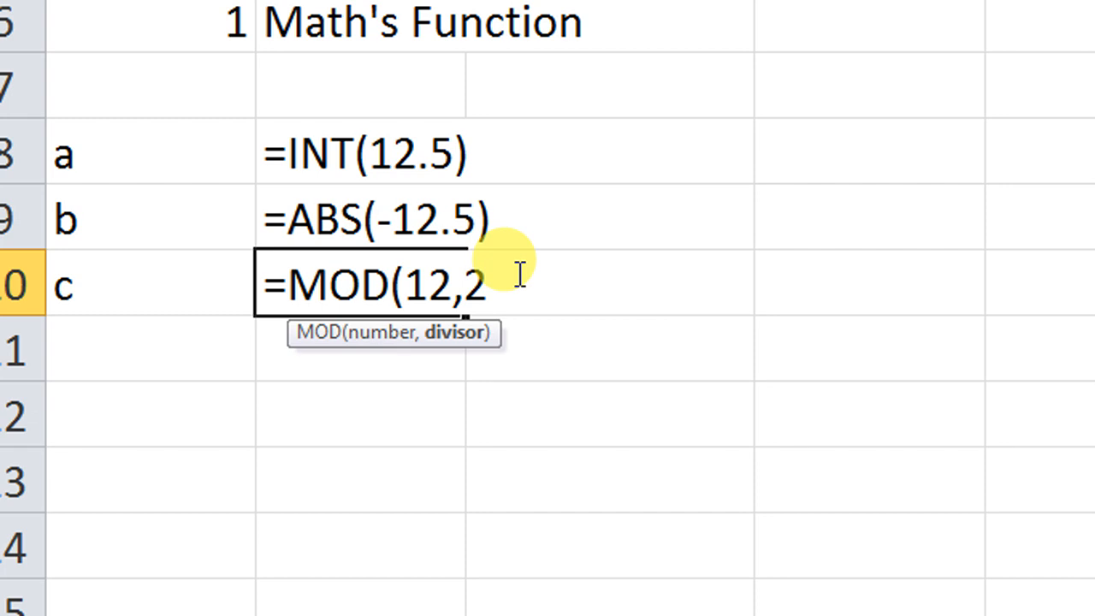
type(")")
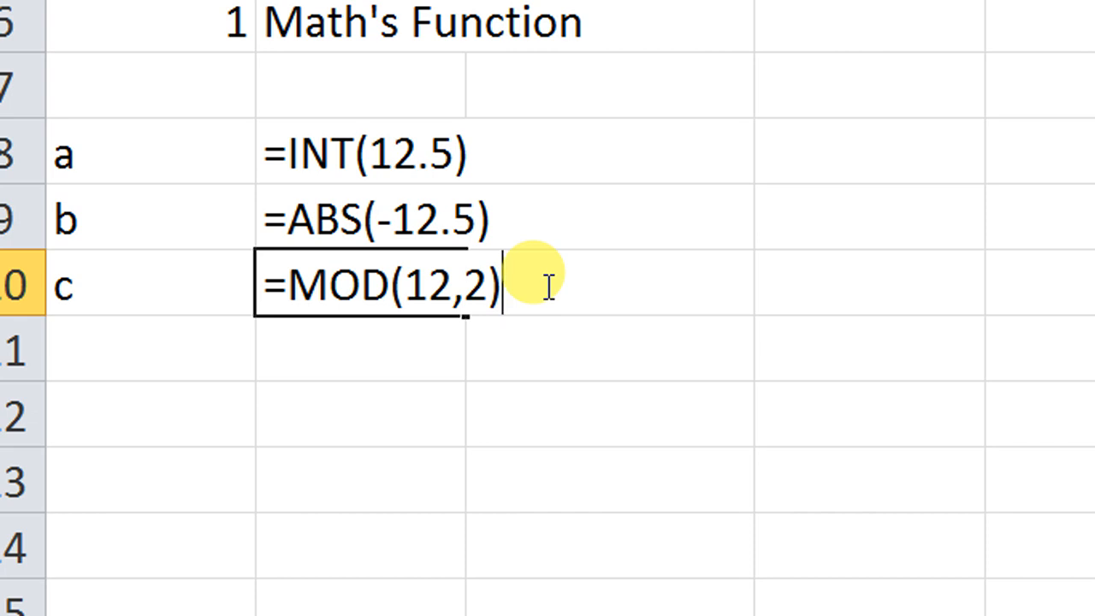
key("Return")
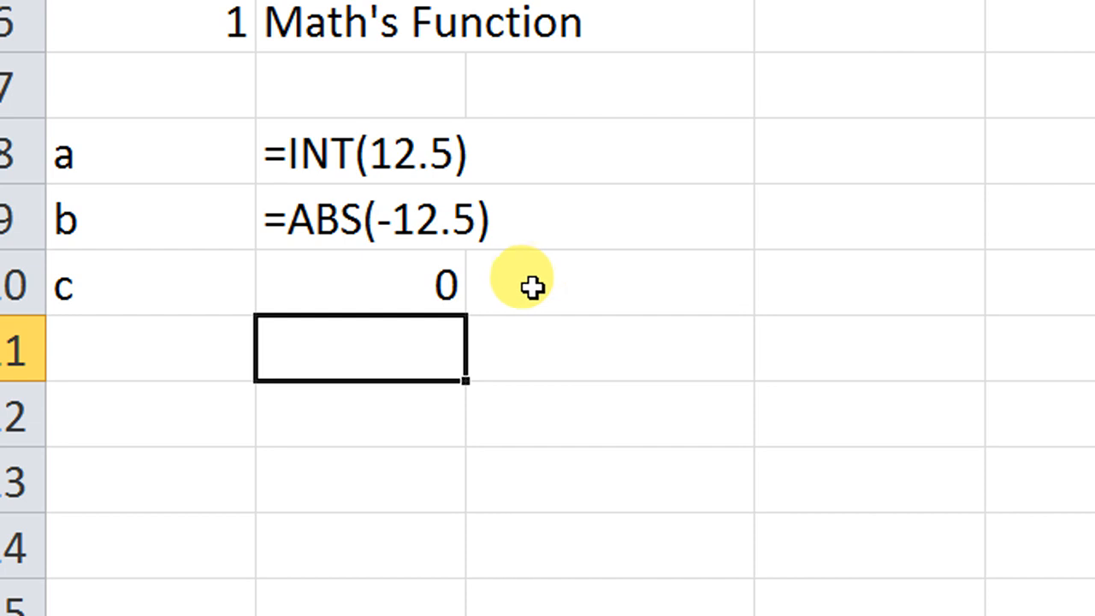
Step: Change the number argument of the MOD formula in B10 to 13, keeping 2 as the divisor
double_click(362, 292)
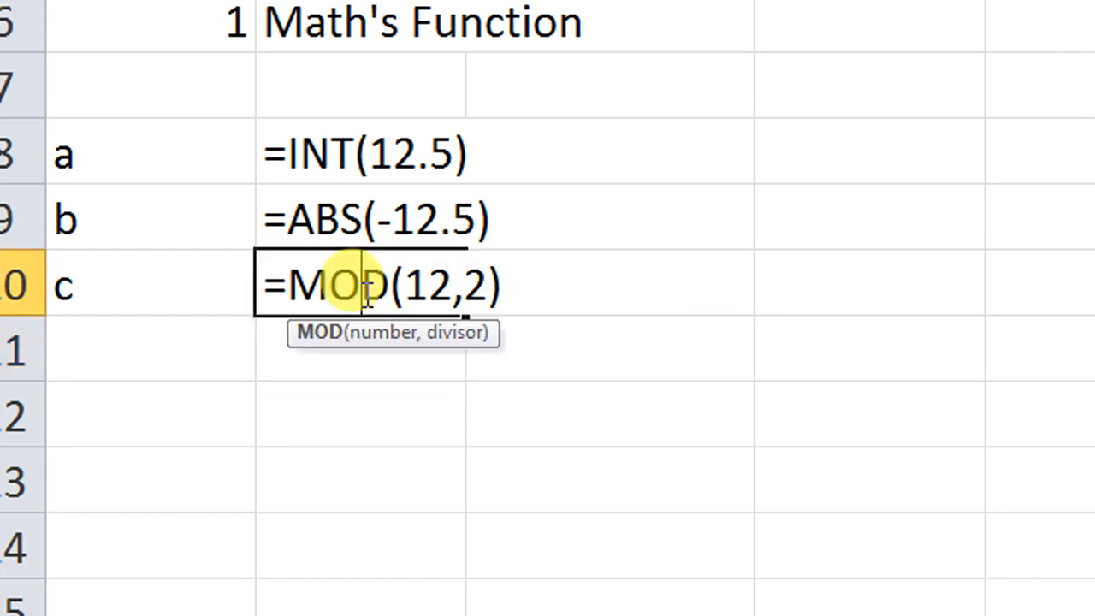
left_click(432, 290)
key("Delete")
type("3")
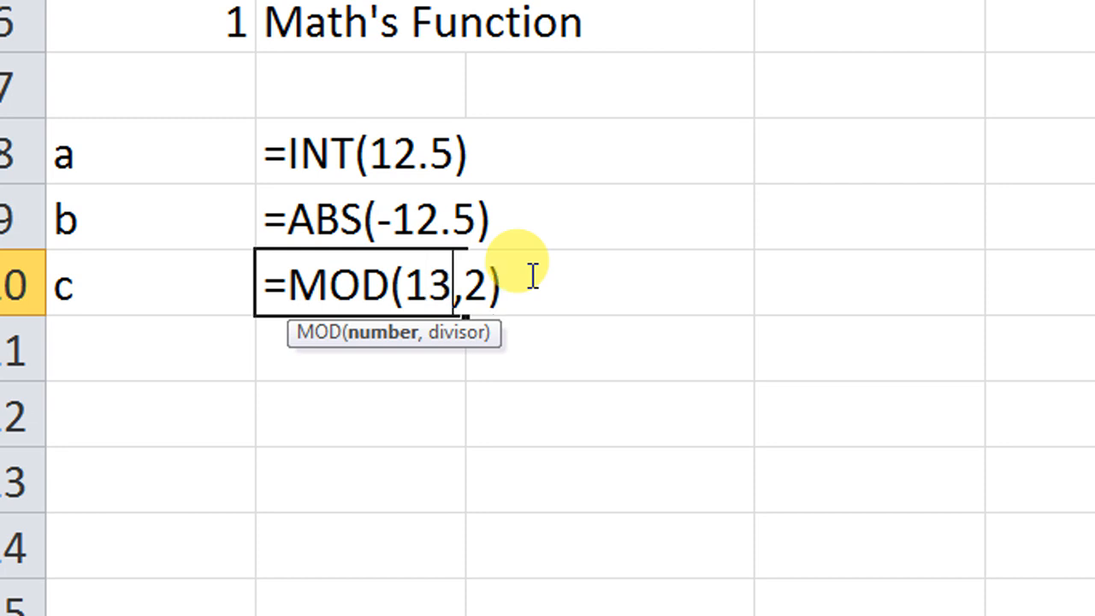
key("Right")
key("Right")
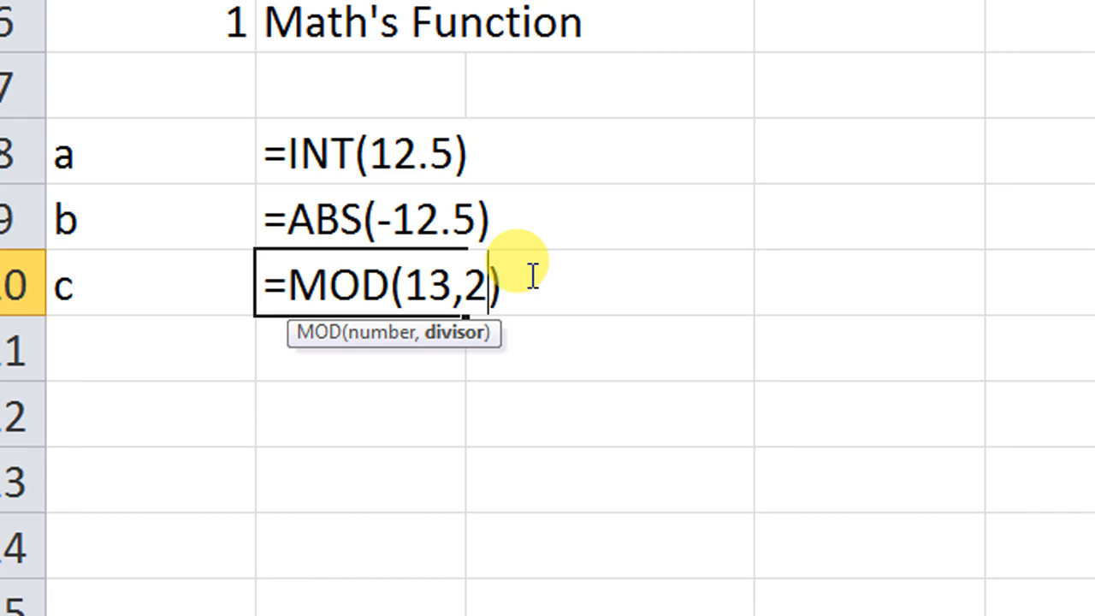
key("Return")
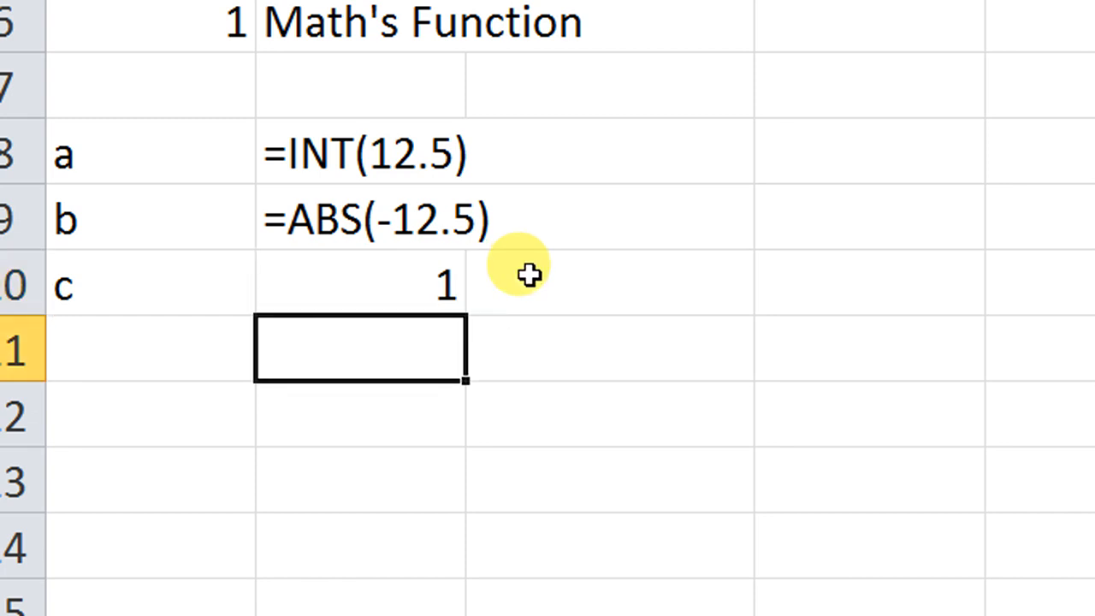
Step: Put an apostrophe before the MOD formula in B10 so the cell shows =MOD(13,2) as text
double_click(428, 284)
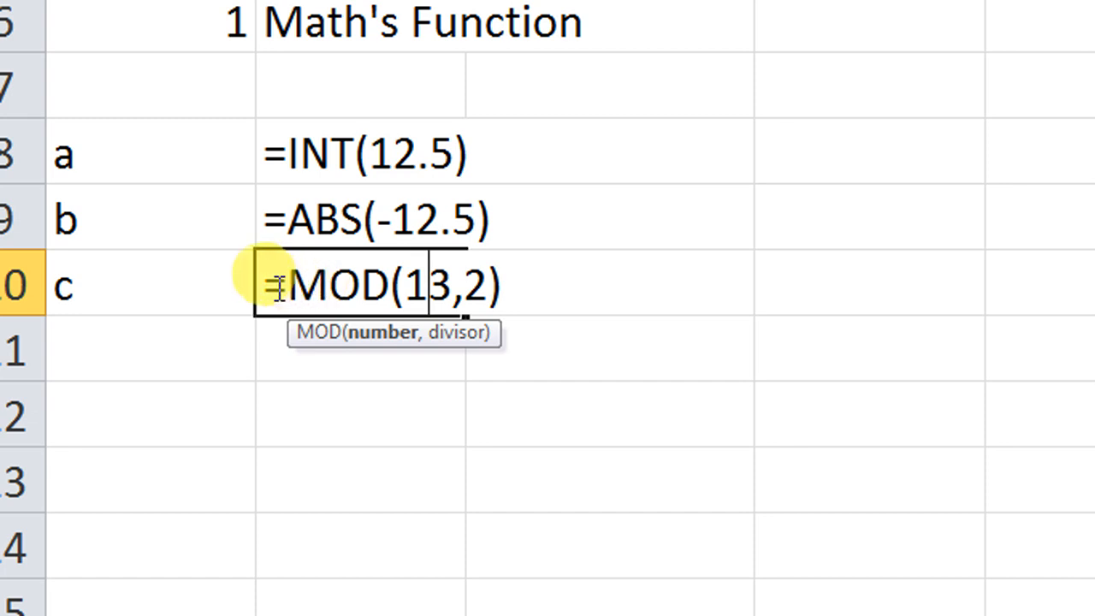
left_click(278, 288)
key("Left")
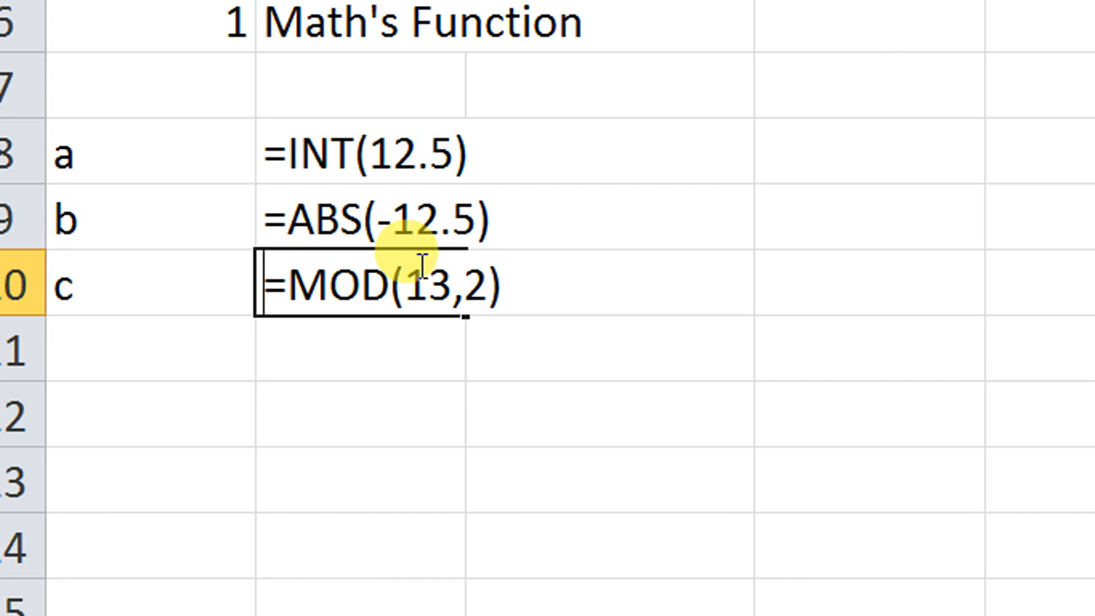
type("'")
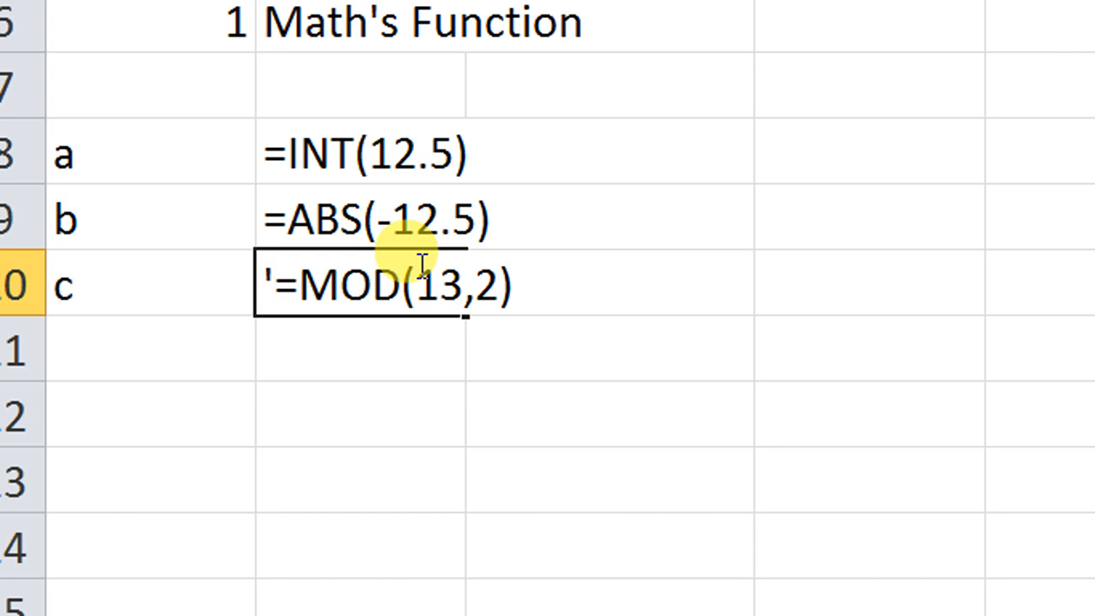
key("Return")
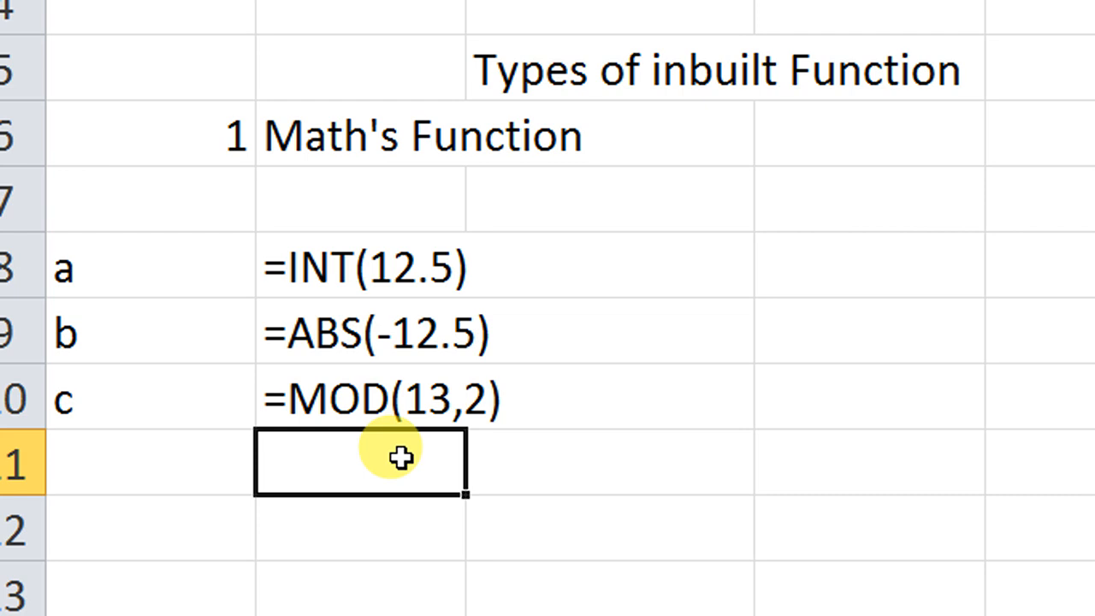
Step: Enter the formula =SUM(12,13) in B11, adding two typed numbers
type("=su")
key("Tab")
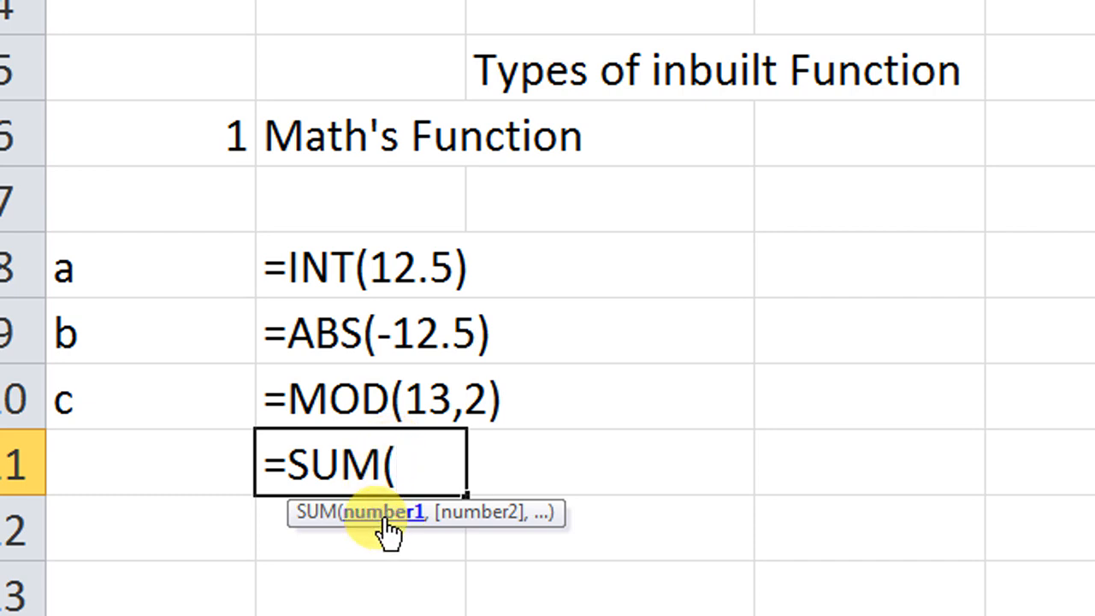
type("12,")
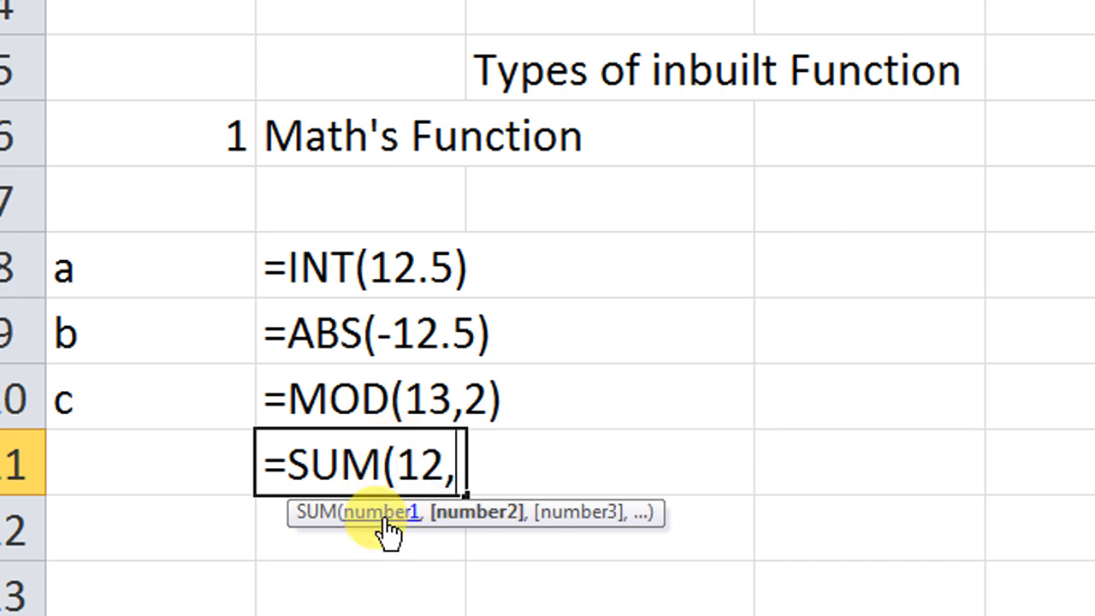
type("13")
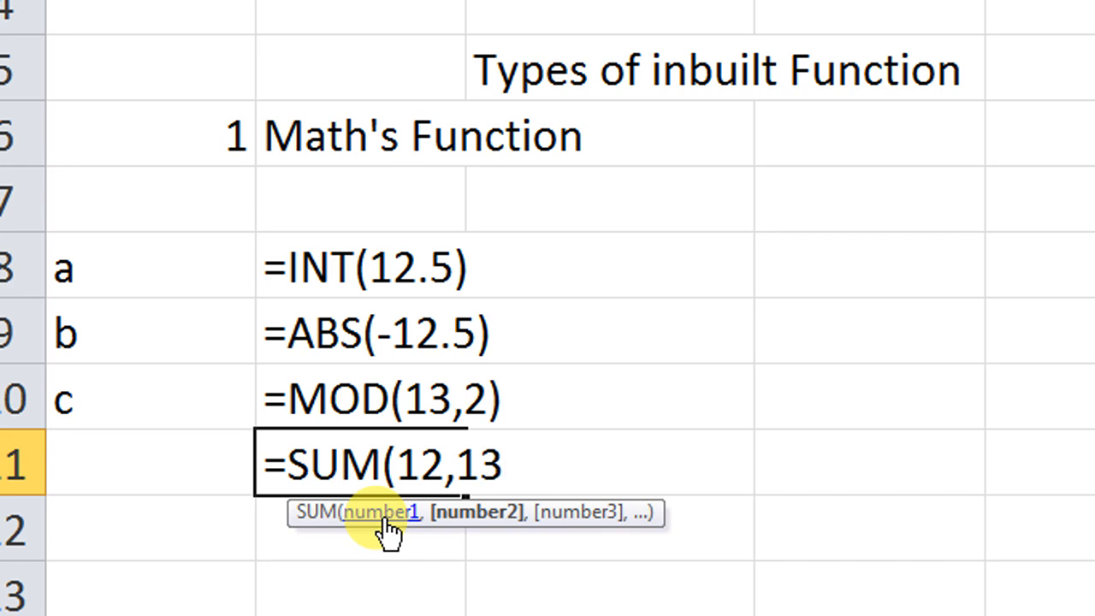
type(",")
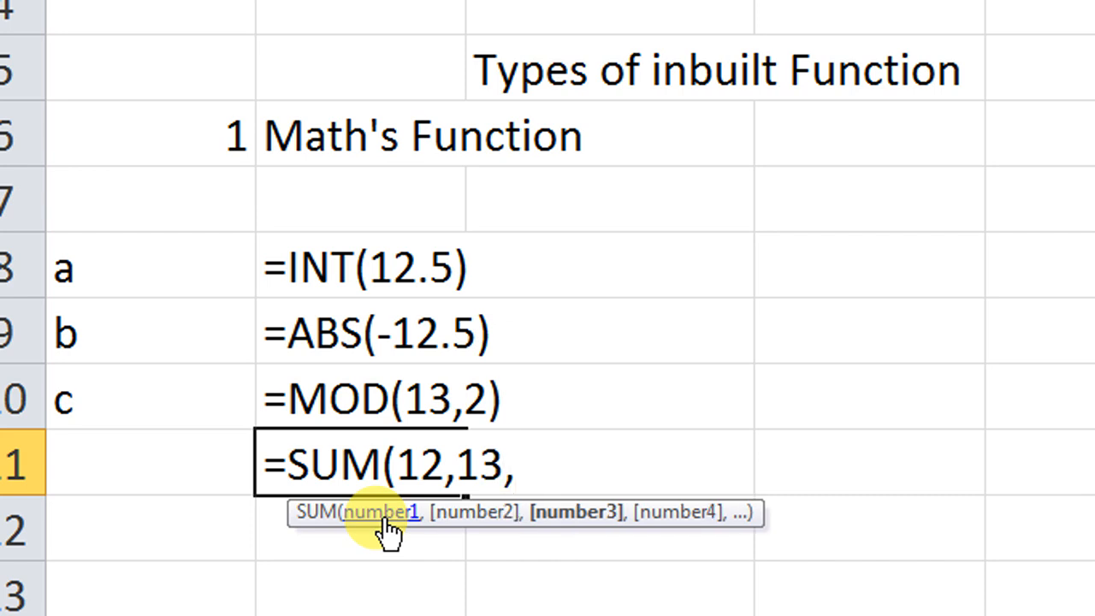
key("BackSpace")
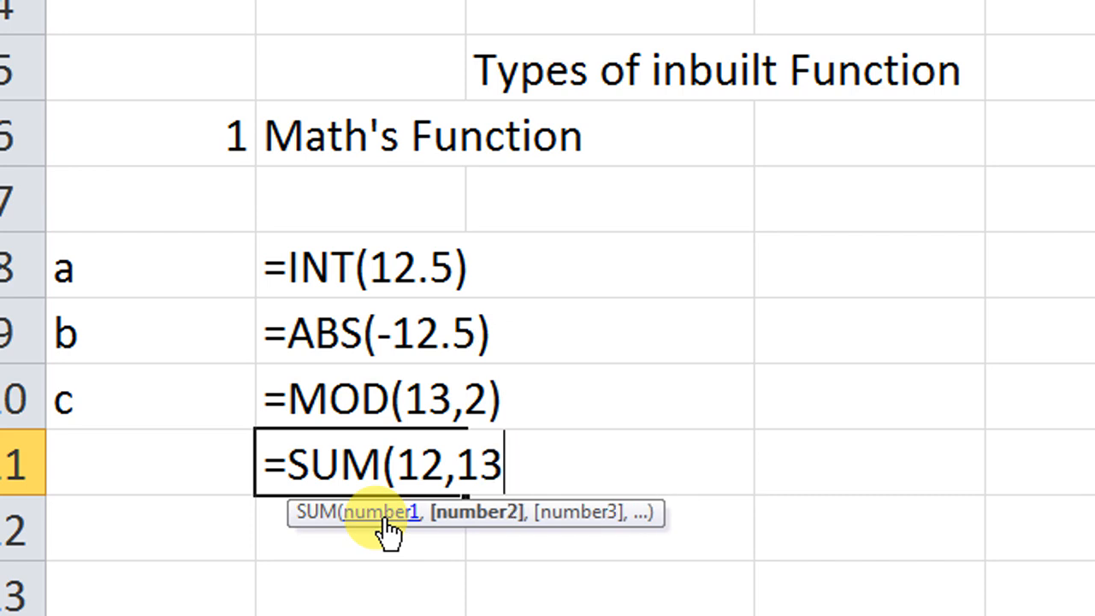
type(")")
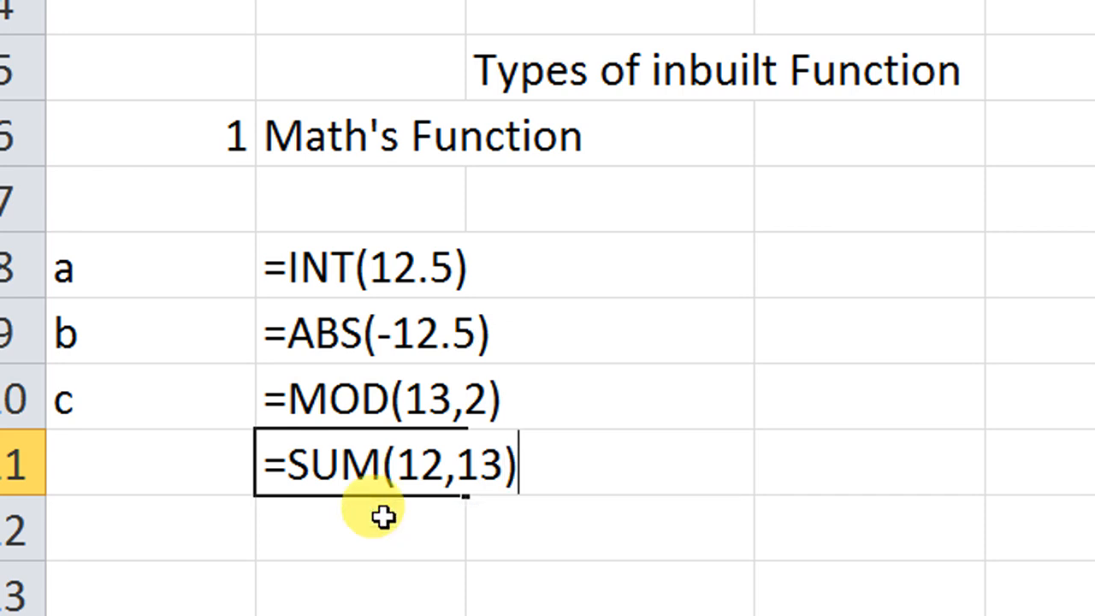
key("Return")
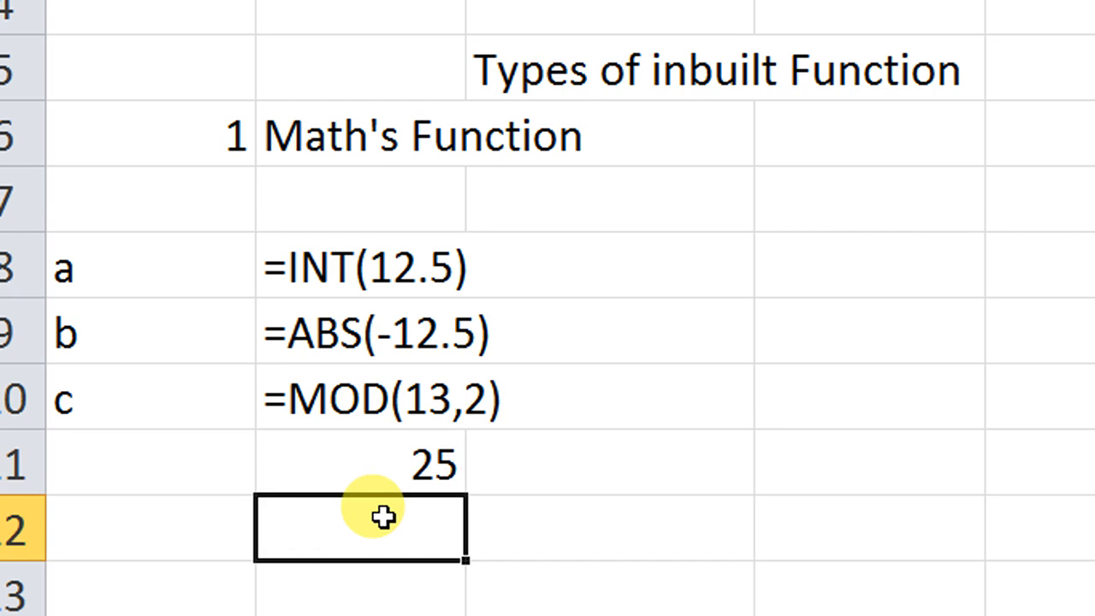
Step: Reopen the SUM formula in B11, leave it unedited and clear the cell
double_click(380, 449)
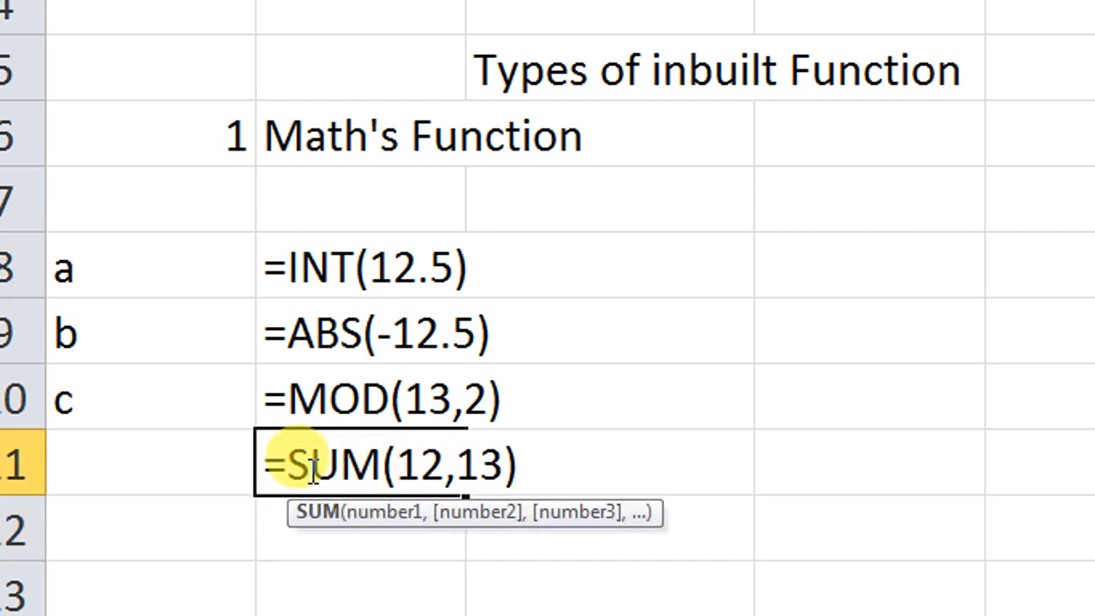
left_click(272, 465)
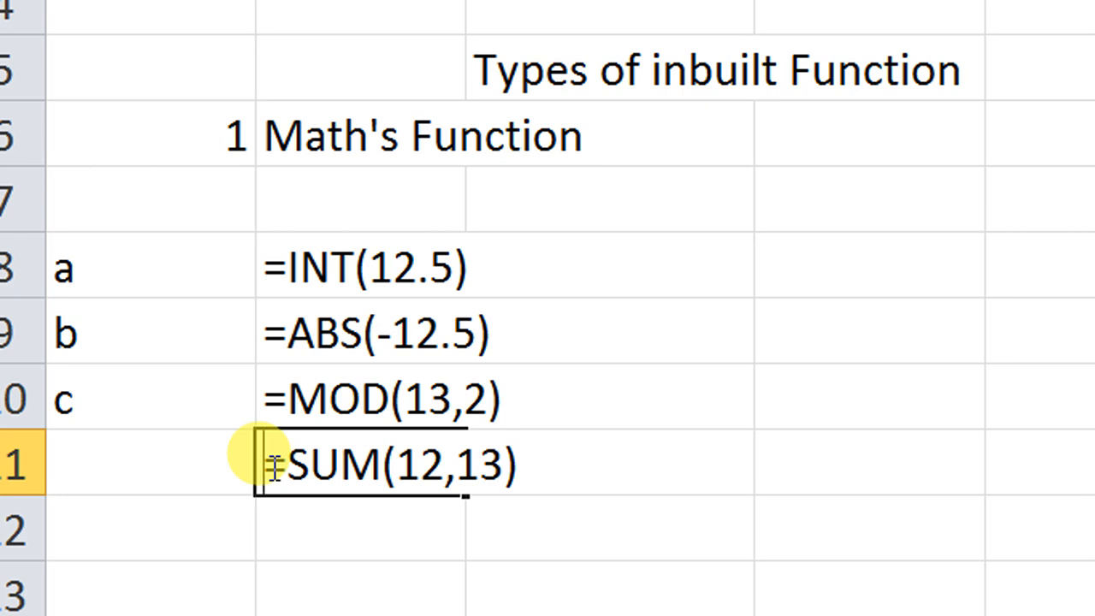
key("Return")
left_click(271, 466)
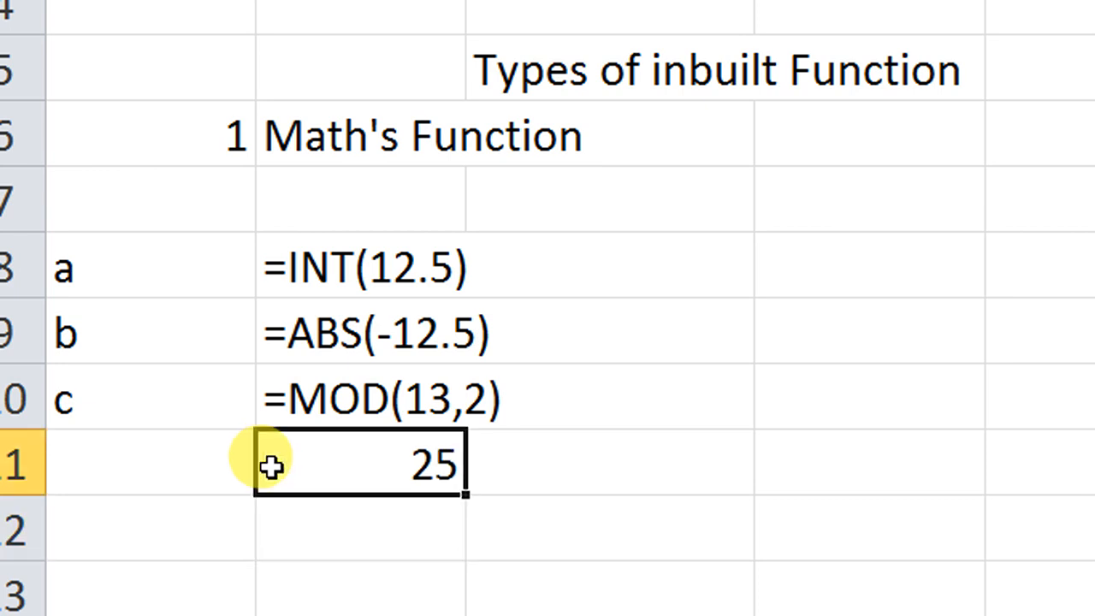
key("Delete")
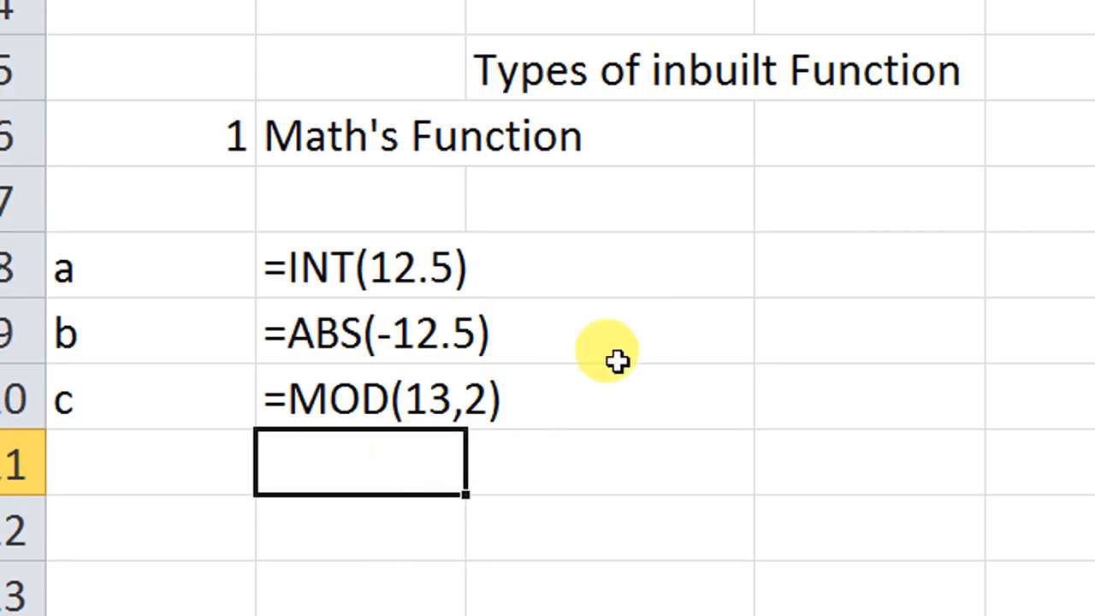
Step: Enter the sample numbers 4, 5 and 6 in cells D8, D9 and D10
left_click(835, 269)
type("4")
left_click(843, 305)
type("5")
left_click(848, 365)
type("6")
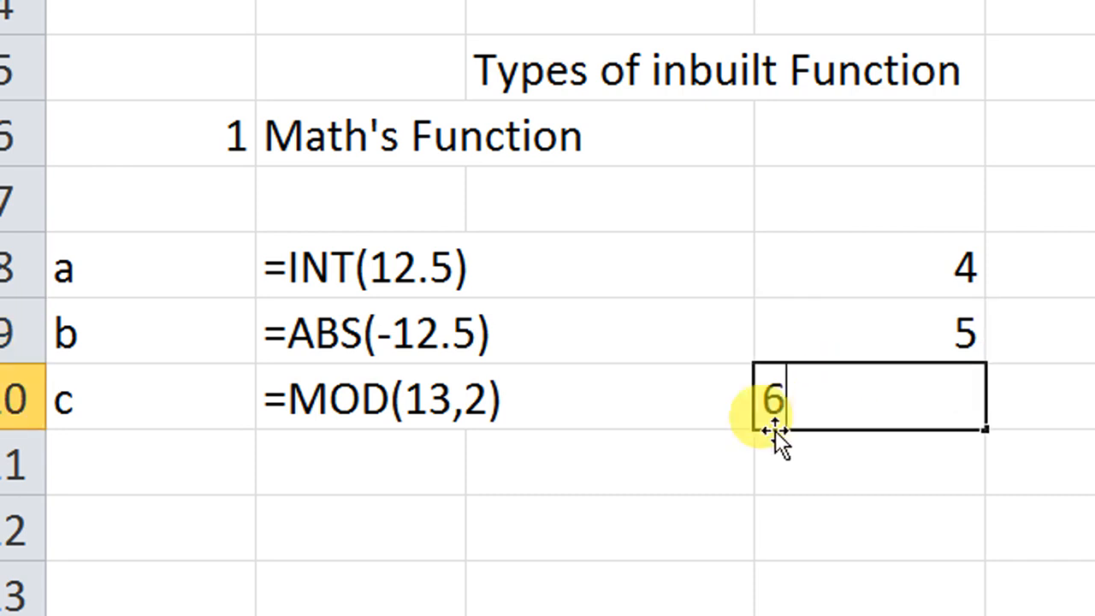
left_click(797, 464)
left_click_drag(823, 267, 837, 400)
Step: Enter the formula =SUM(D8,D9,D10) in B11, taking the three sample cells as separate arguments
left_click(362, 476)
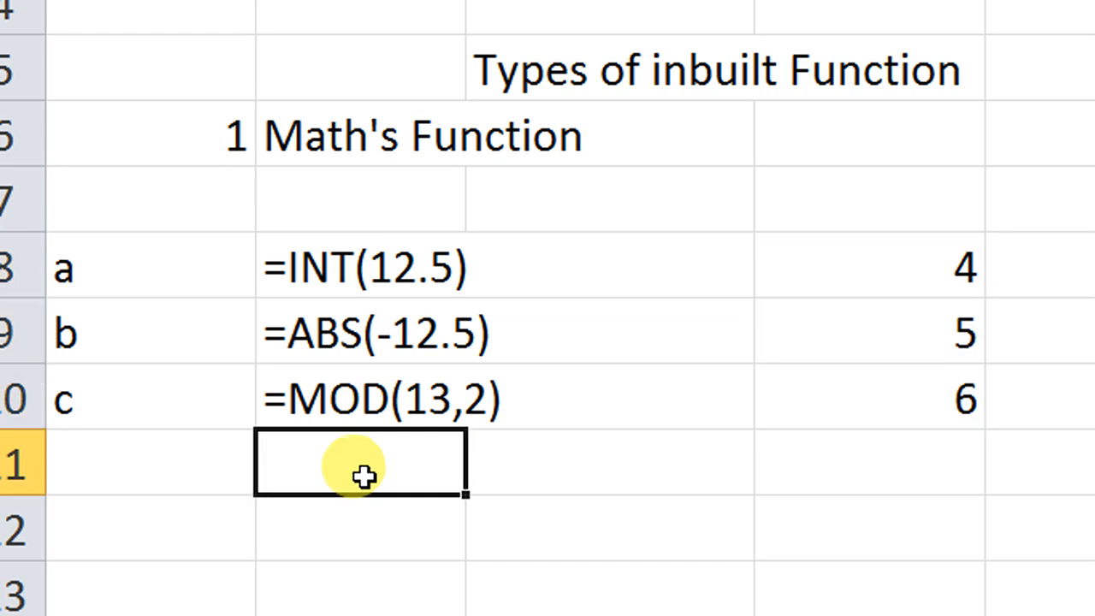
type("=sum")
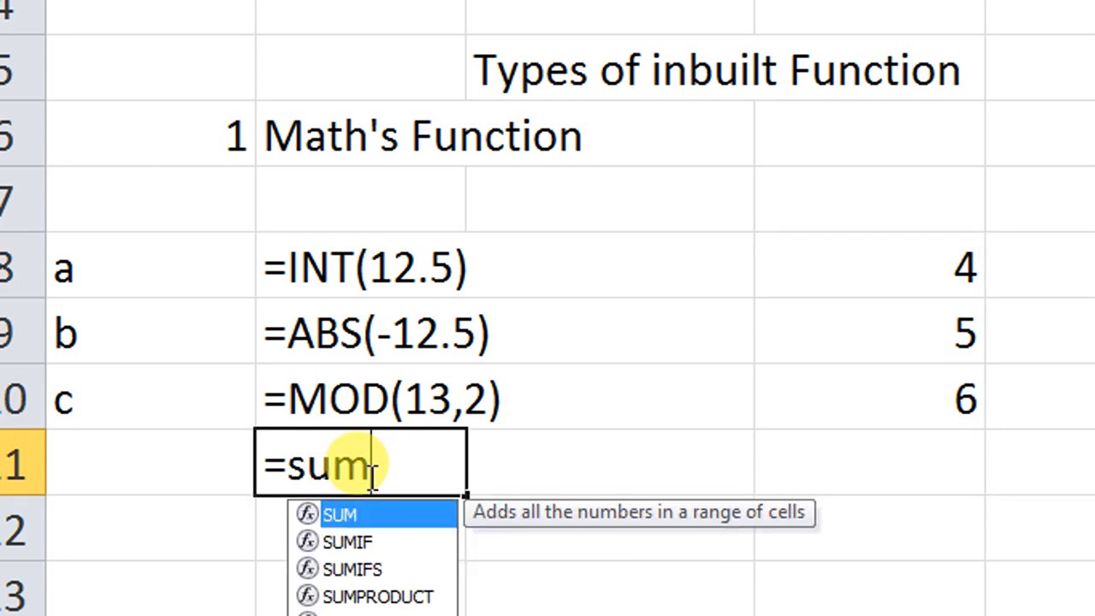
key("Tab")
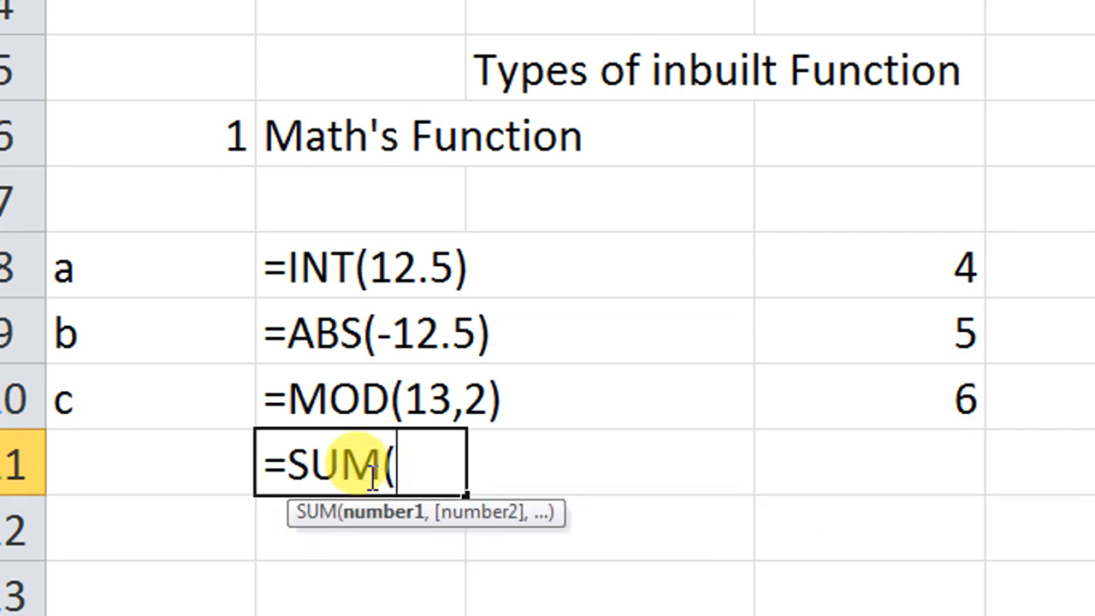
left_click(807, 284)
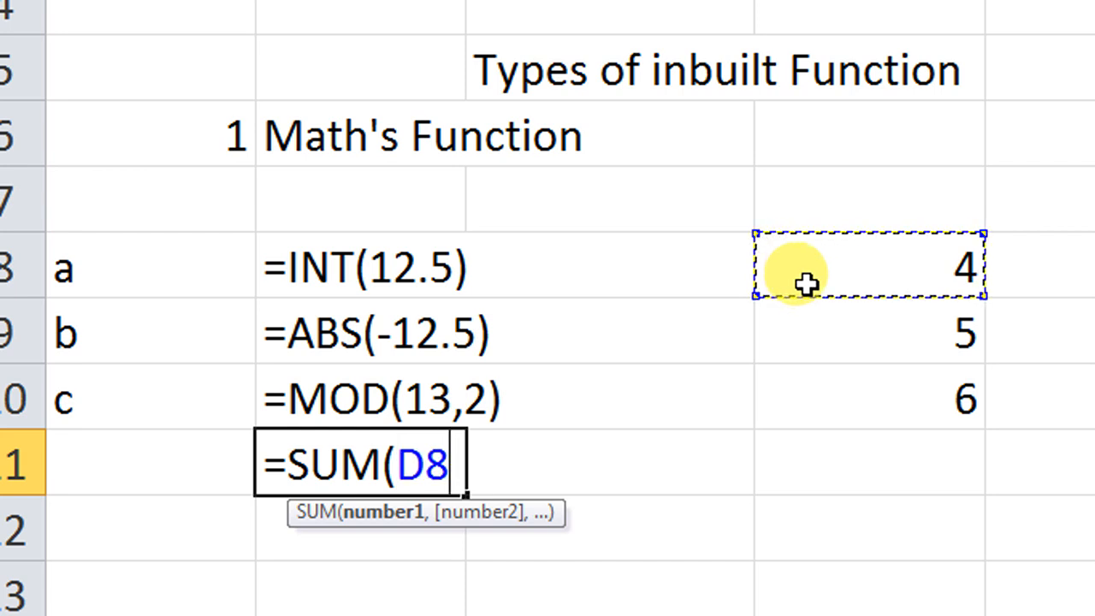
type(",")
left_click(825, 317)
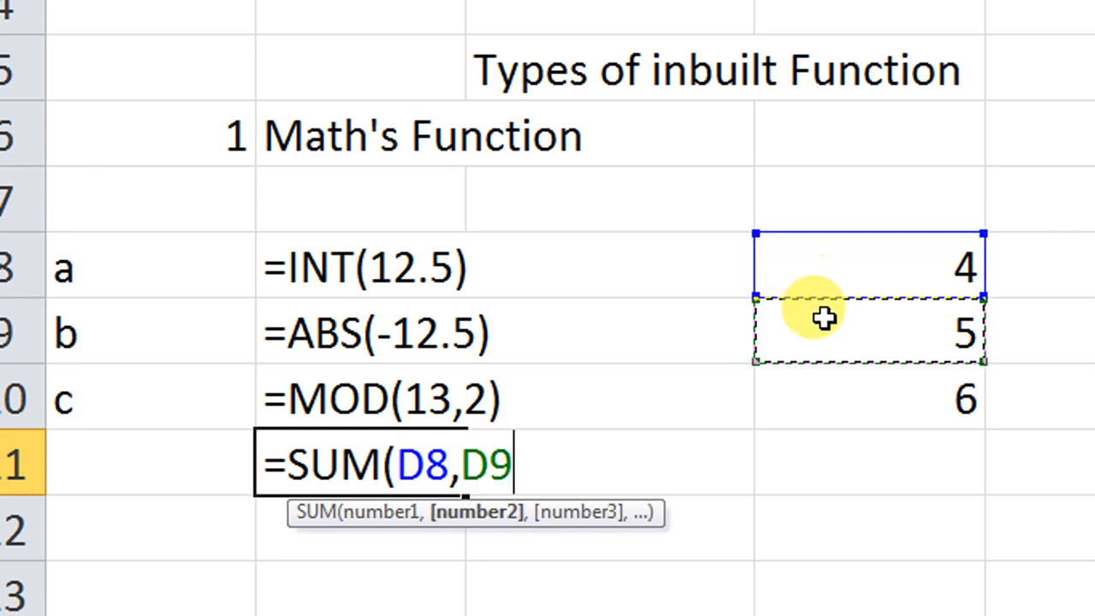
type(",")
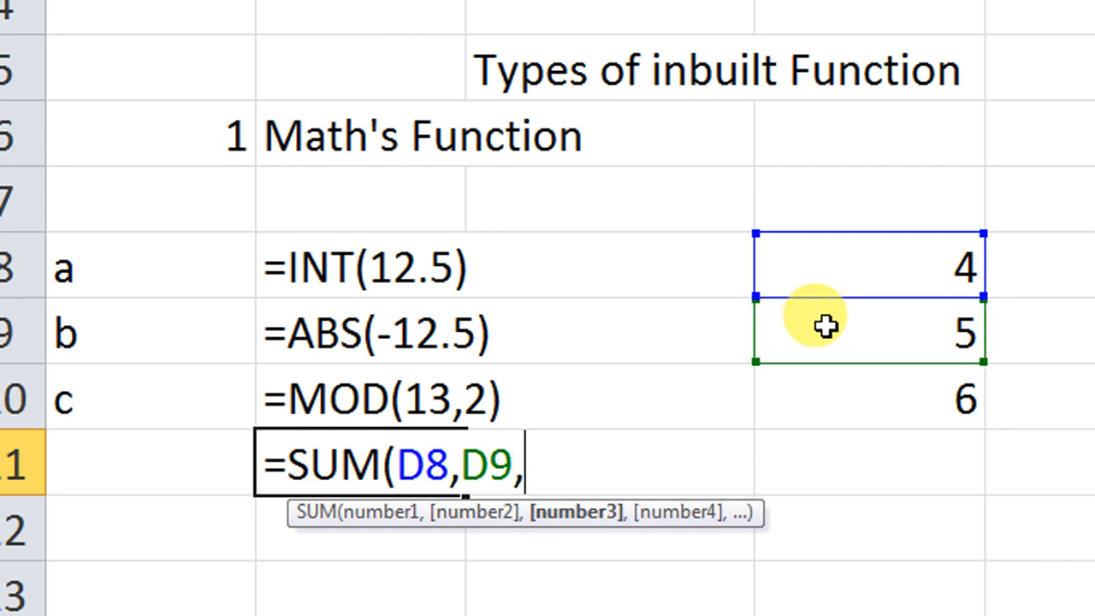
left_click(839, 396)
type(")")
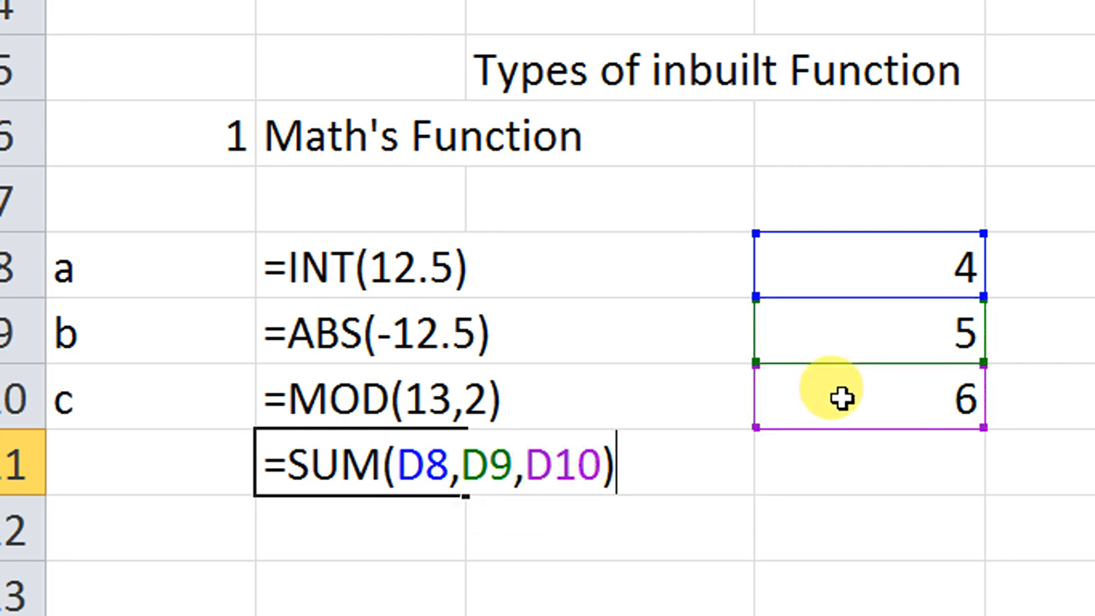
key("Return")
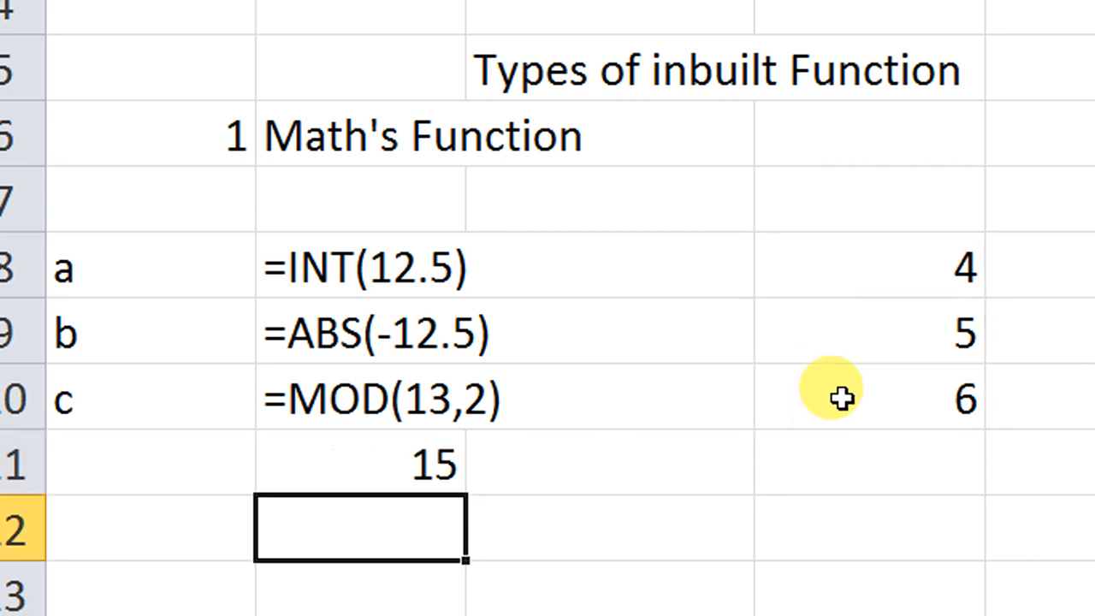
Step: Change the formula in B11 to =SUM(D8:D10), using the range instead of separate arguments, and clear the cell
left_click(427, 468)
left_click_drag(820, 273, 846, 374)
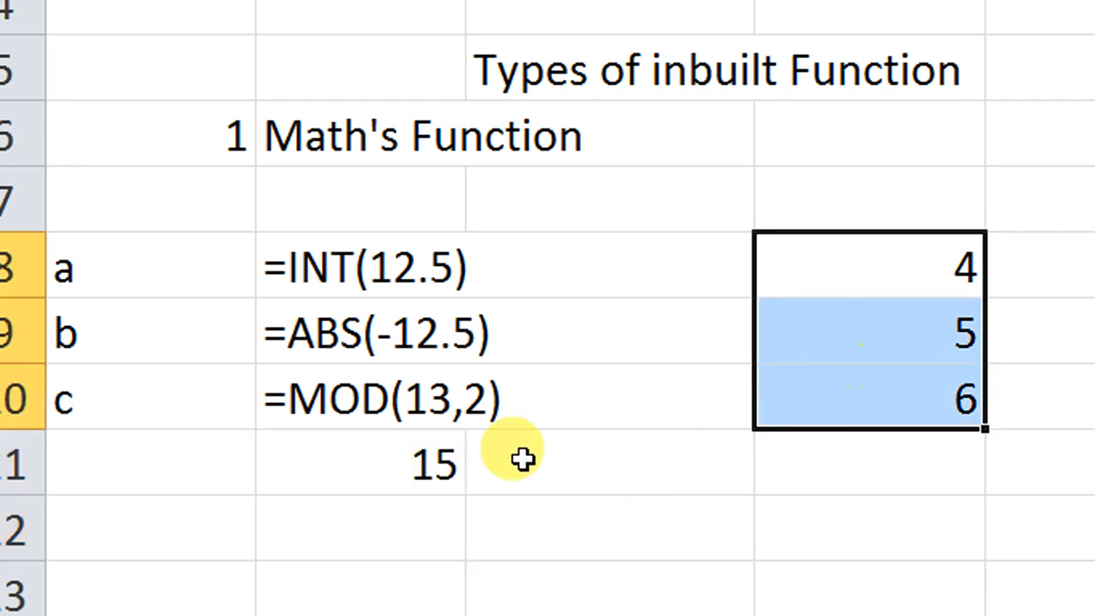
left_click(402, 467)
double_click(403, 467)
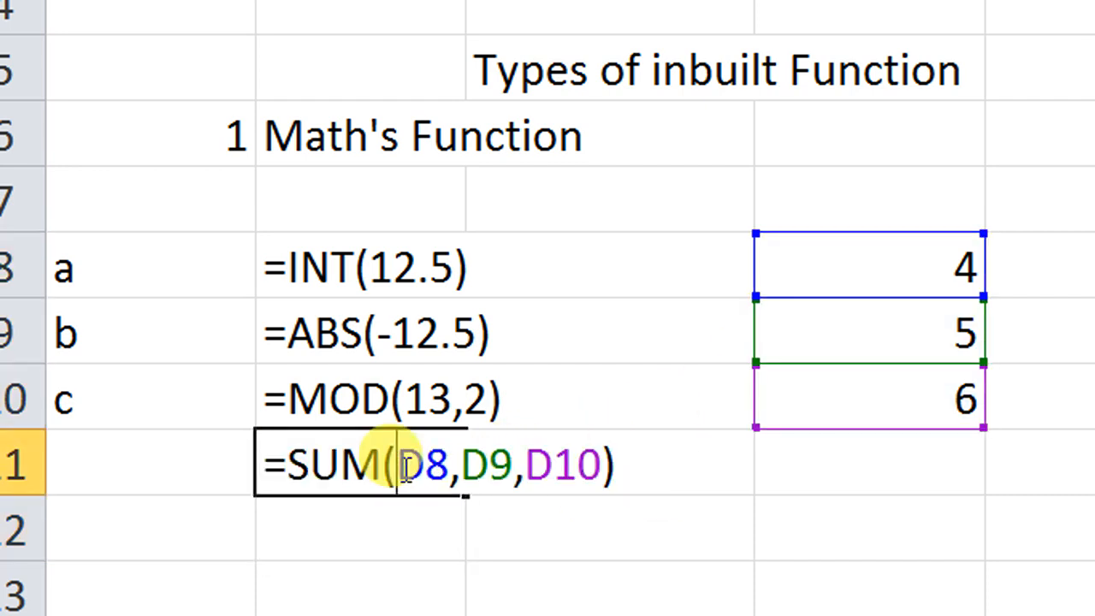
left_click_drag(603, 464, 400, 463)
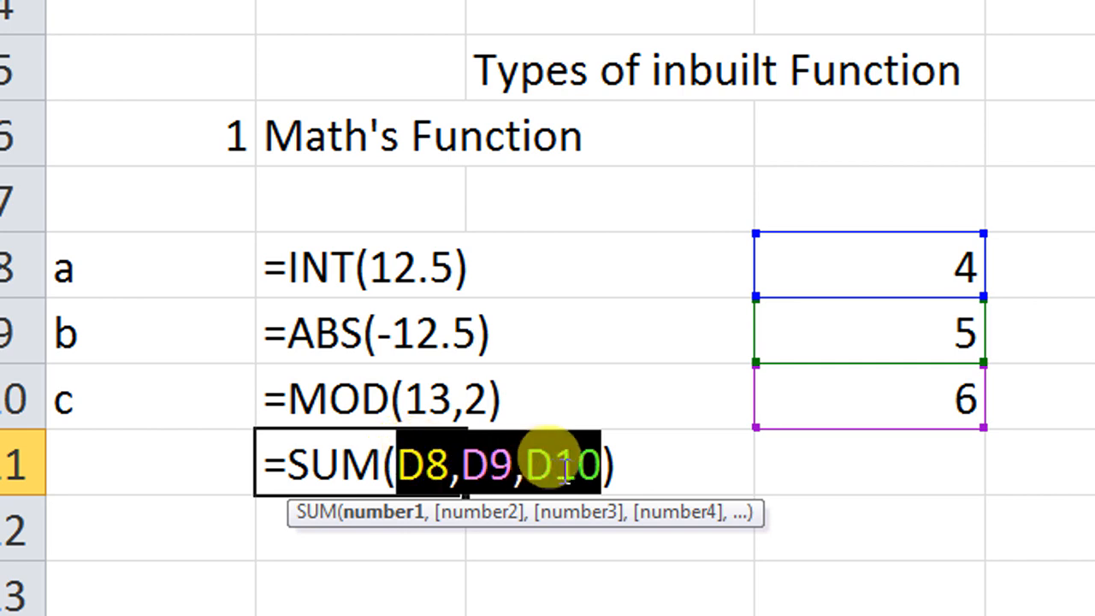
key("Delete")
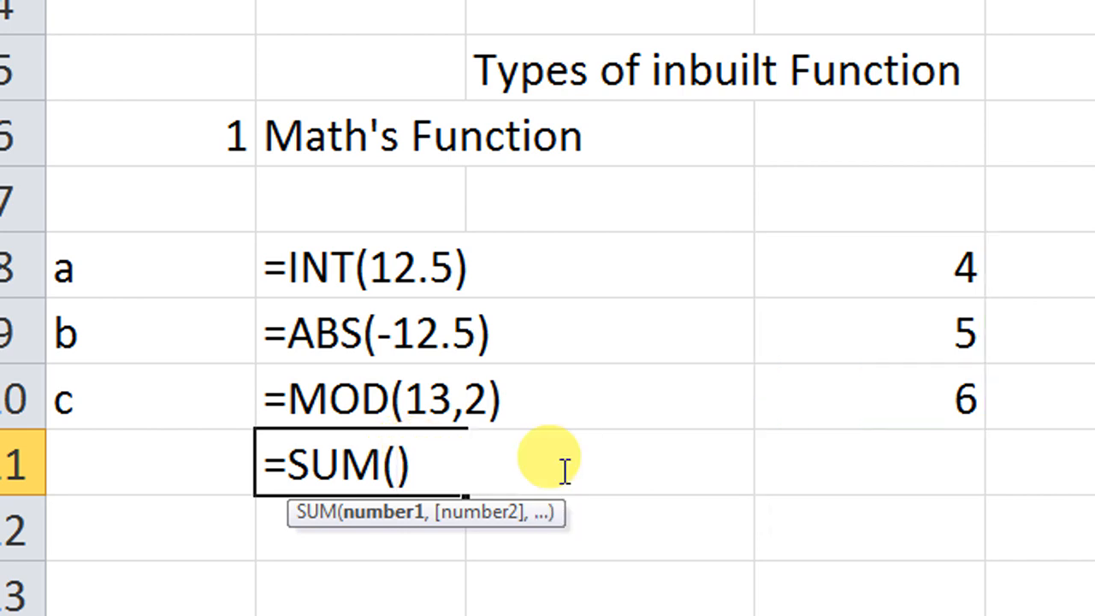
left_click_drag(828, 278, 853, 389)
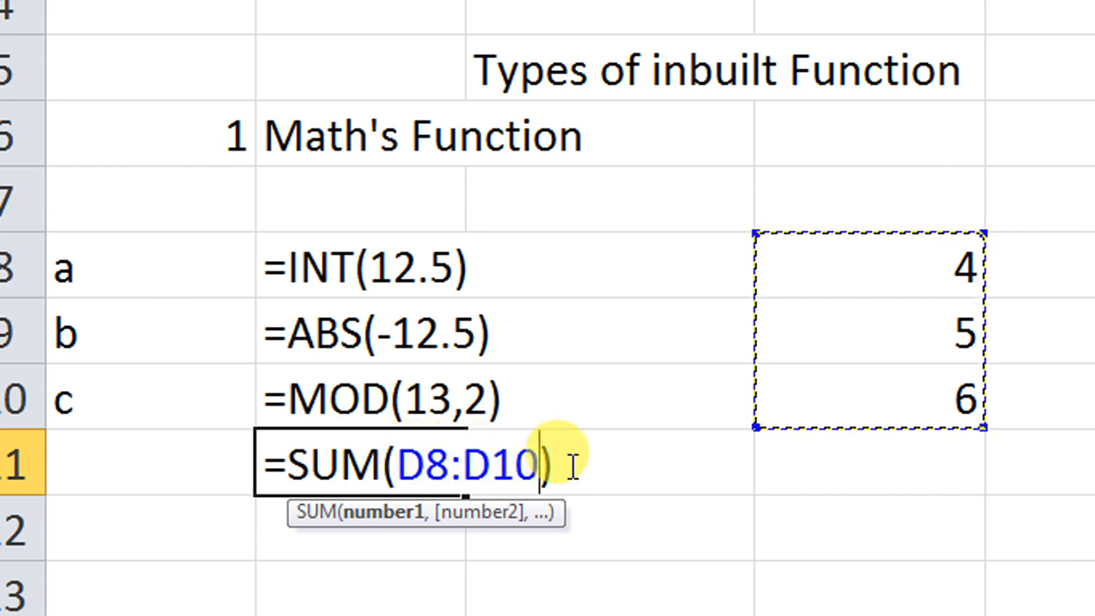
key("Return")
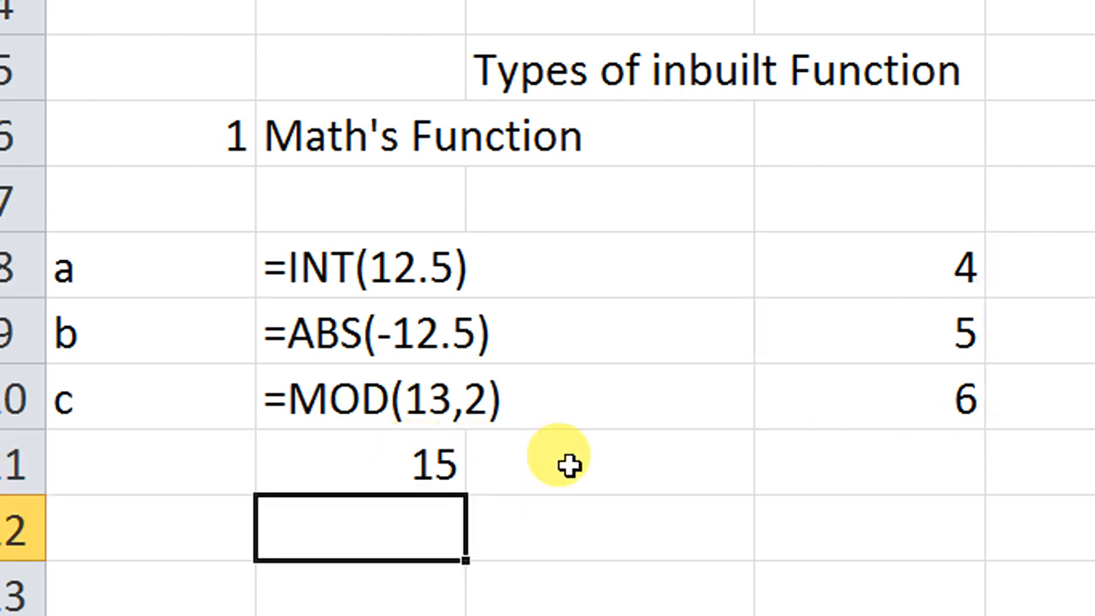
left_click(373, 479)
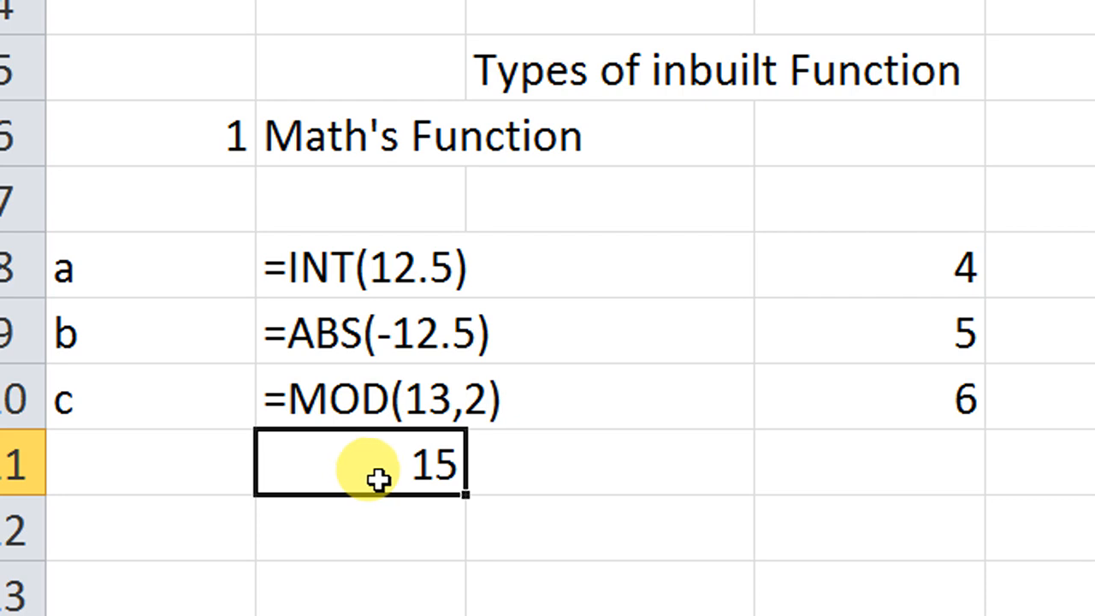
key("Delete")
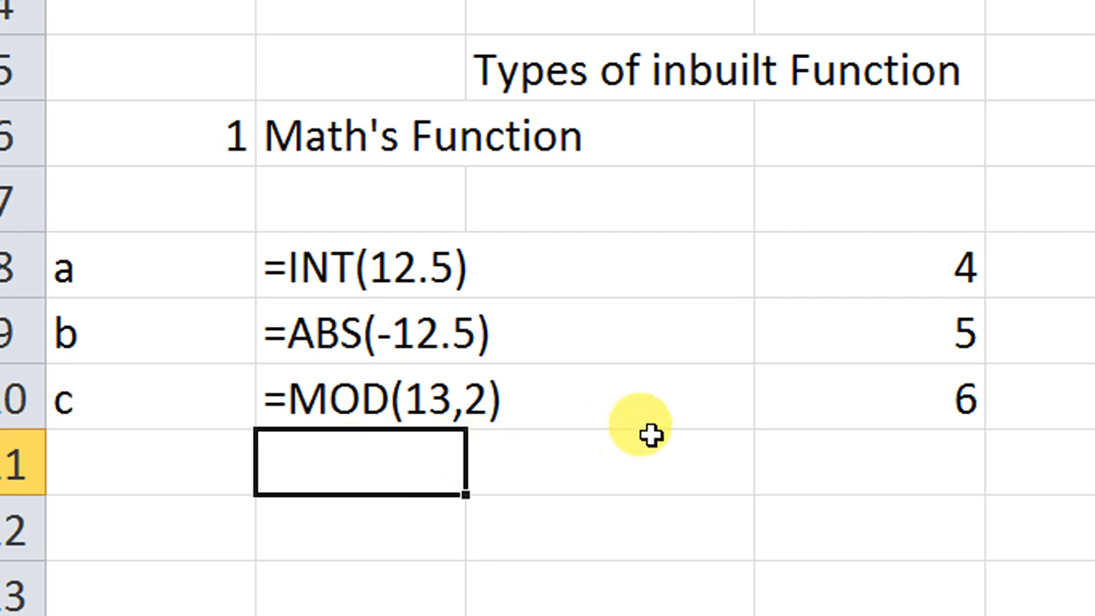
Step: Total D8:D10 in D11 with AutoSum and make the result bold
left_click(816, 276)
left_click_drag(817, 275, 885, 456)
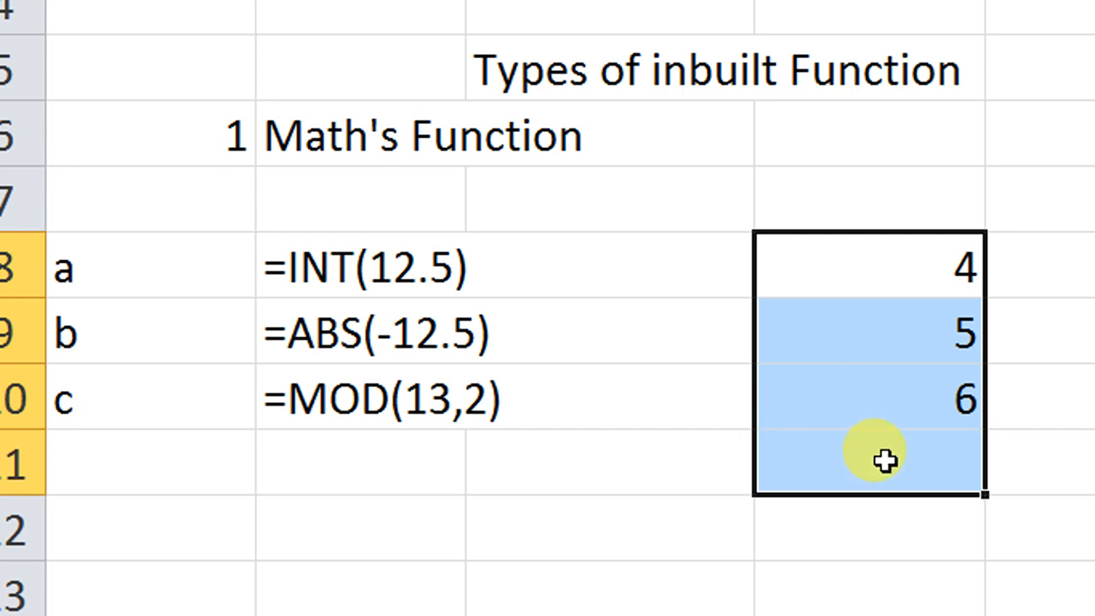
key("alt+equal")
left_click(885, 462)
key("ctrl+b")
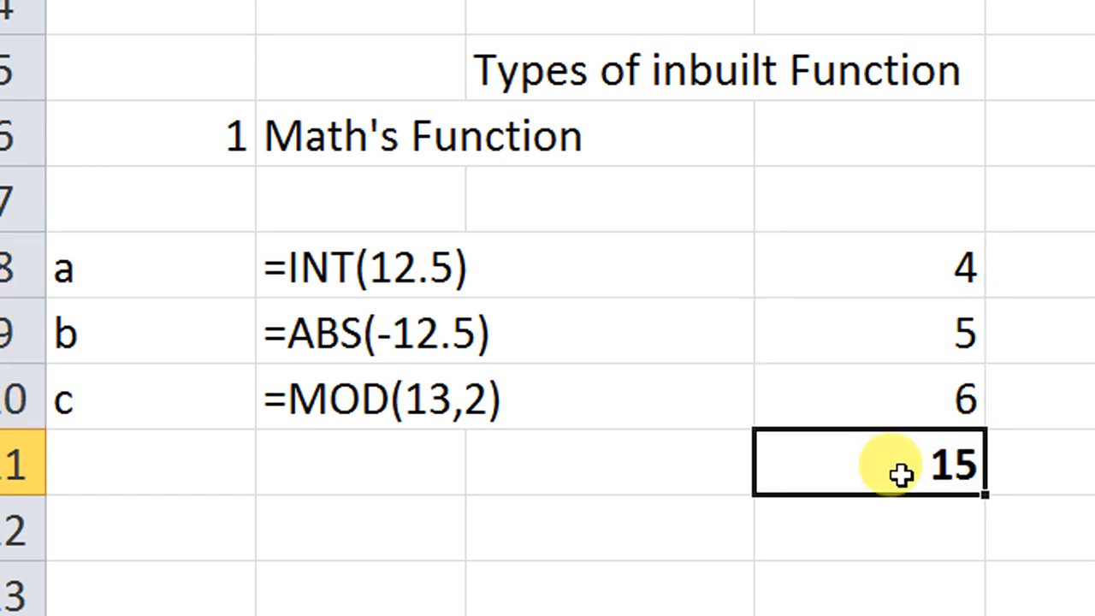
Step: Inspect the AutoSum formula in D11 and leave it unedited
double_click(894, 462)
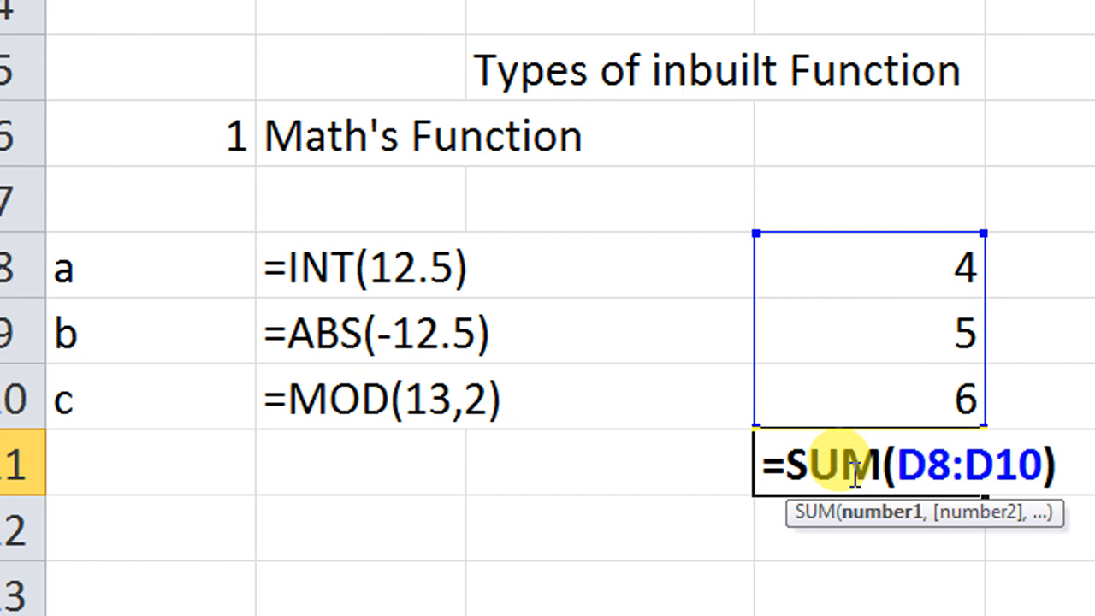
key("ctrl+Return")
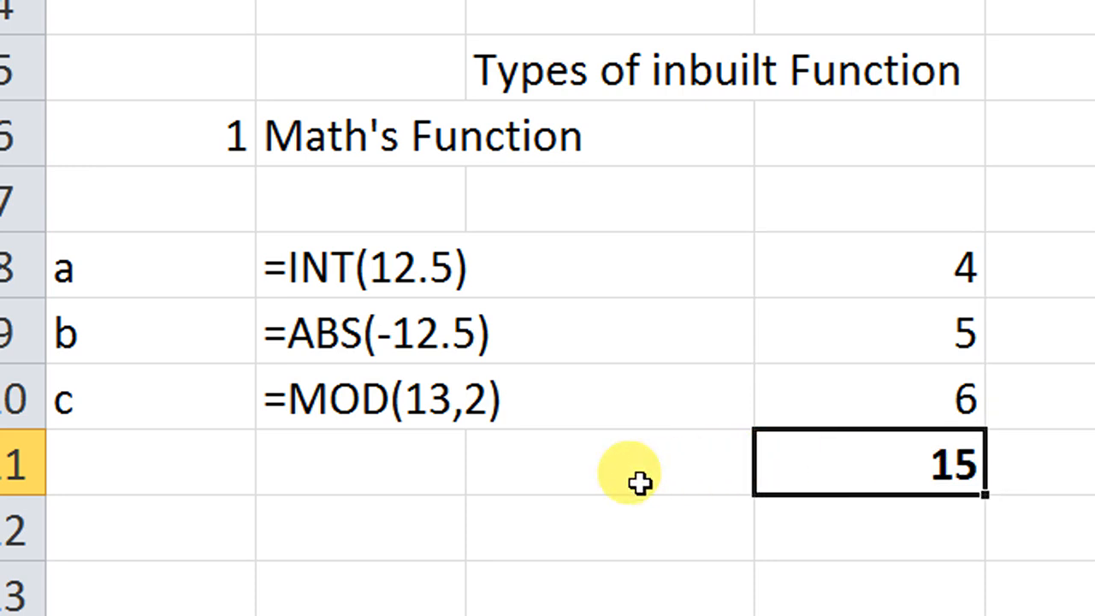
double_click(833, 470)
key("Escape")
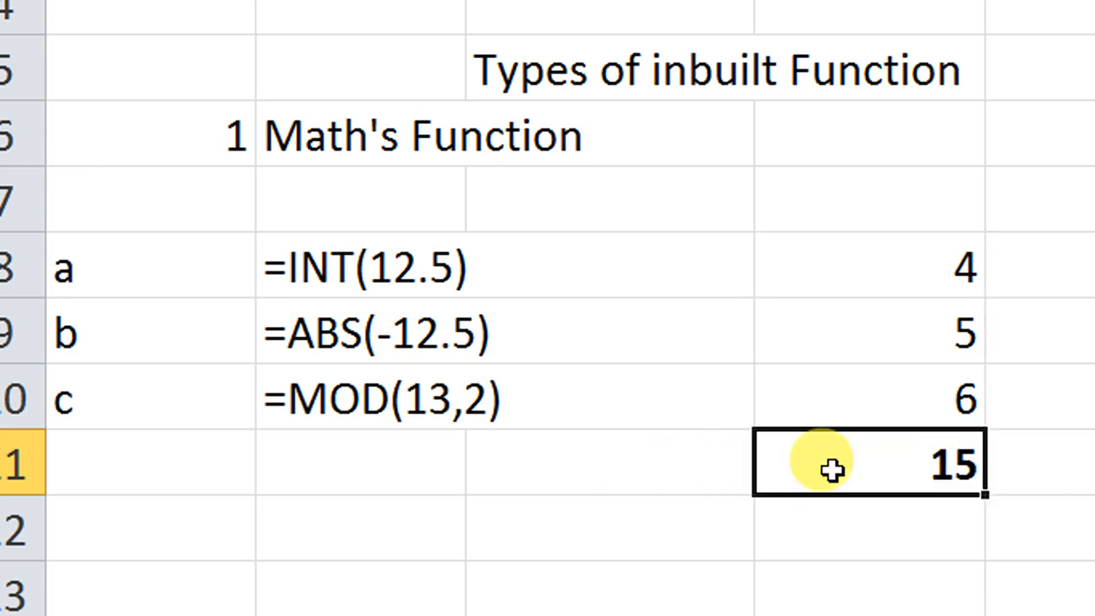
Step: Copy the D11 total into B11 and add a leading apostrophe so the cell shows =SUM(B8:B10) as text
key("ctrl+c")
left_click(411, 473)
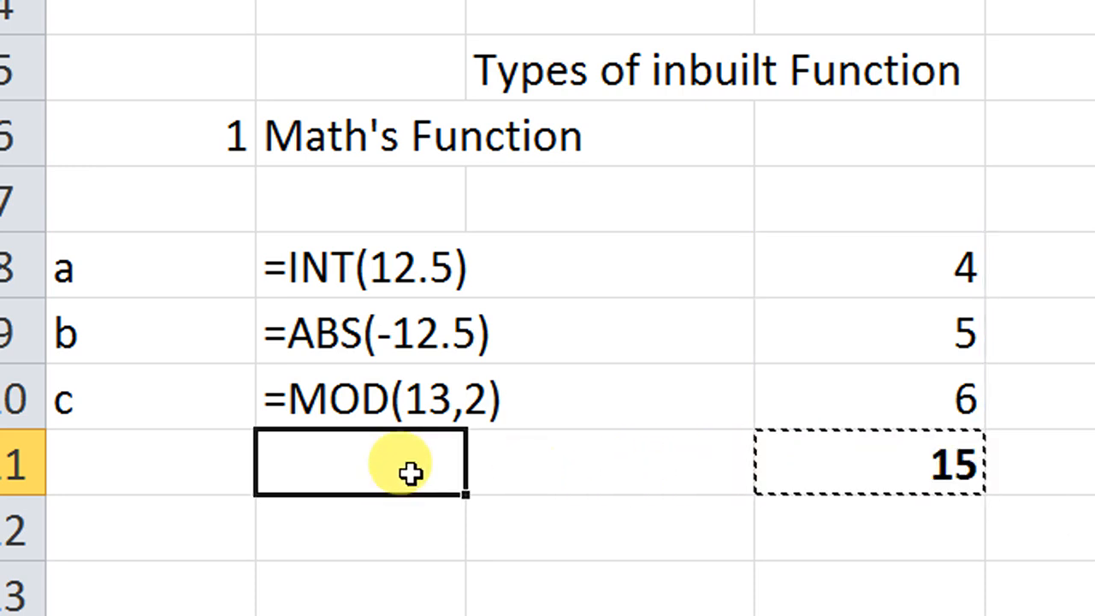
key("ctrl+v")
double_click(391, 471)
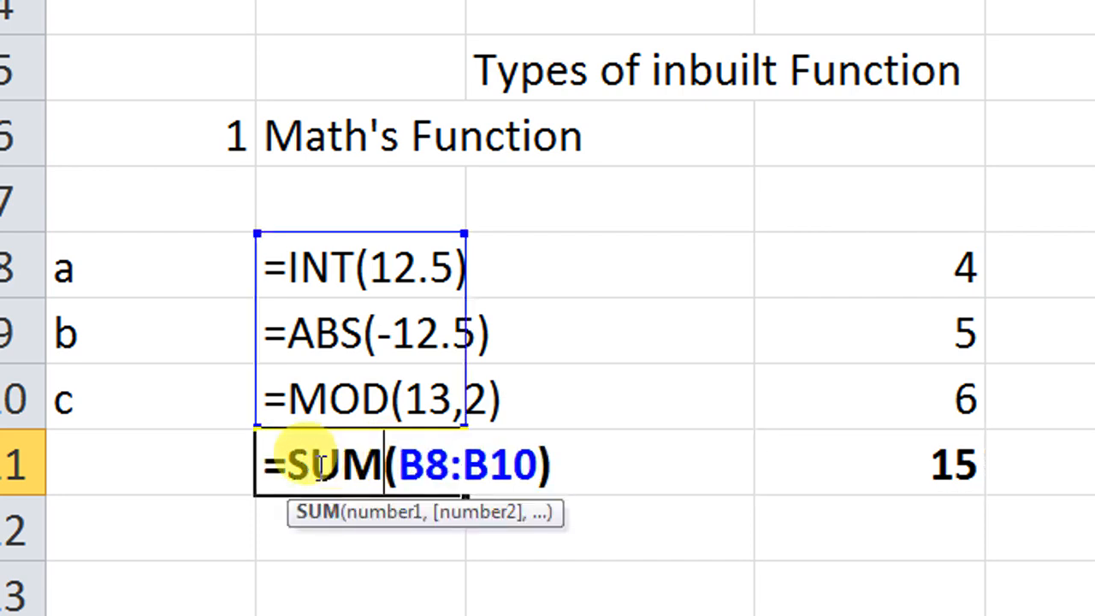
left_click(265, 462)
type("'")
key("Return")
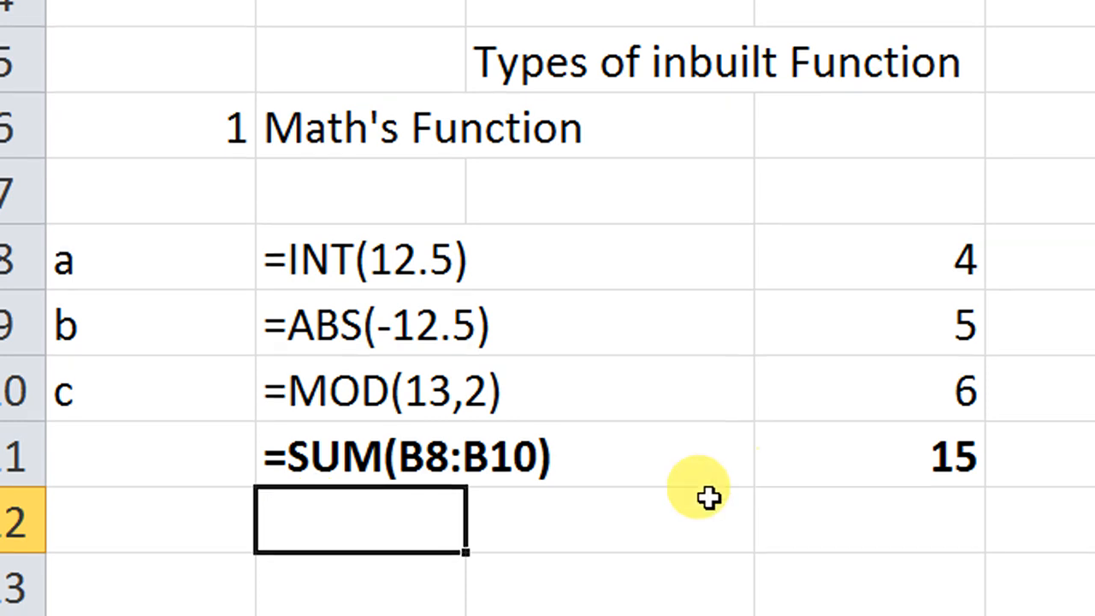
Step: Enter the formula =POWER(2,3) in B12, raising 2 to the third power
scroll(655, 522, "down", 1)
scroll(655, 520, "up", 1)
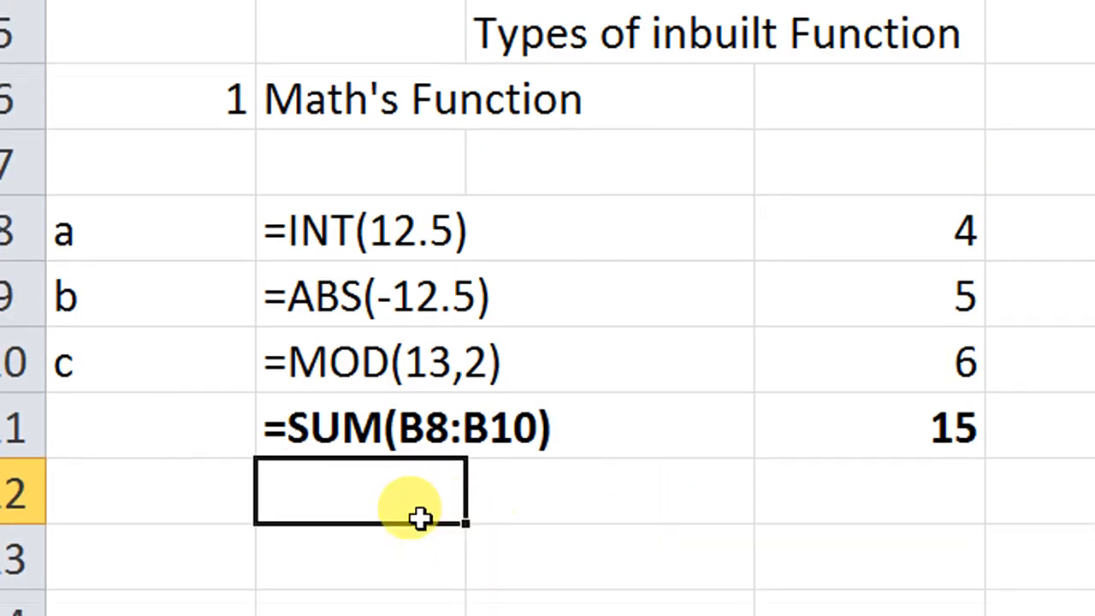
type("=powe")
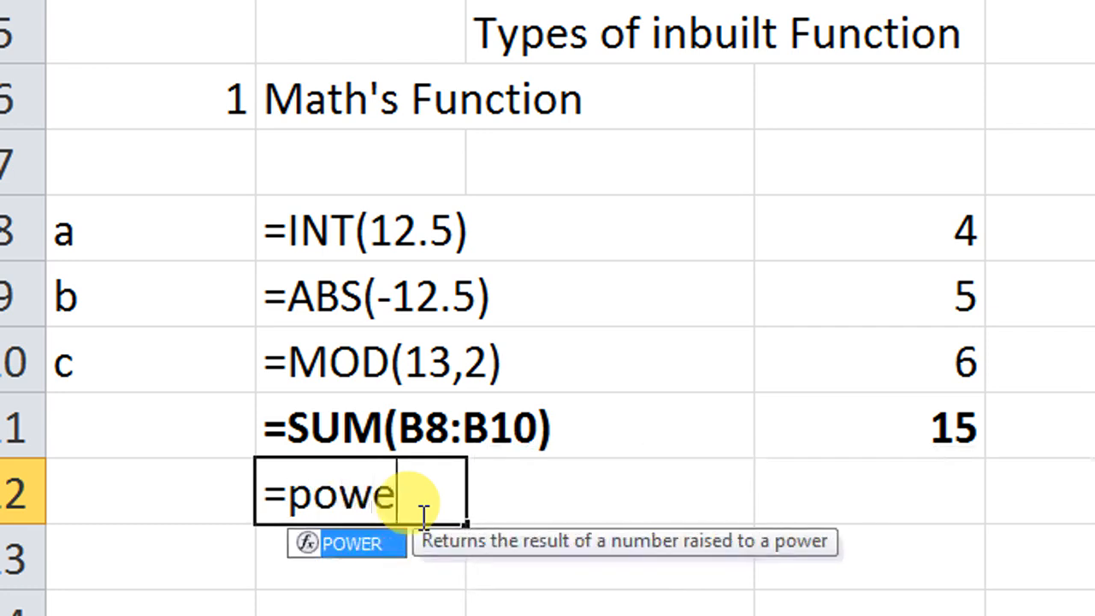
key("Tab")
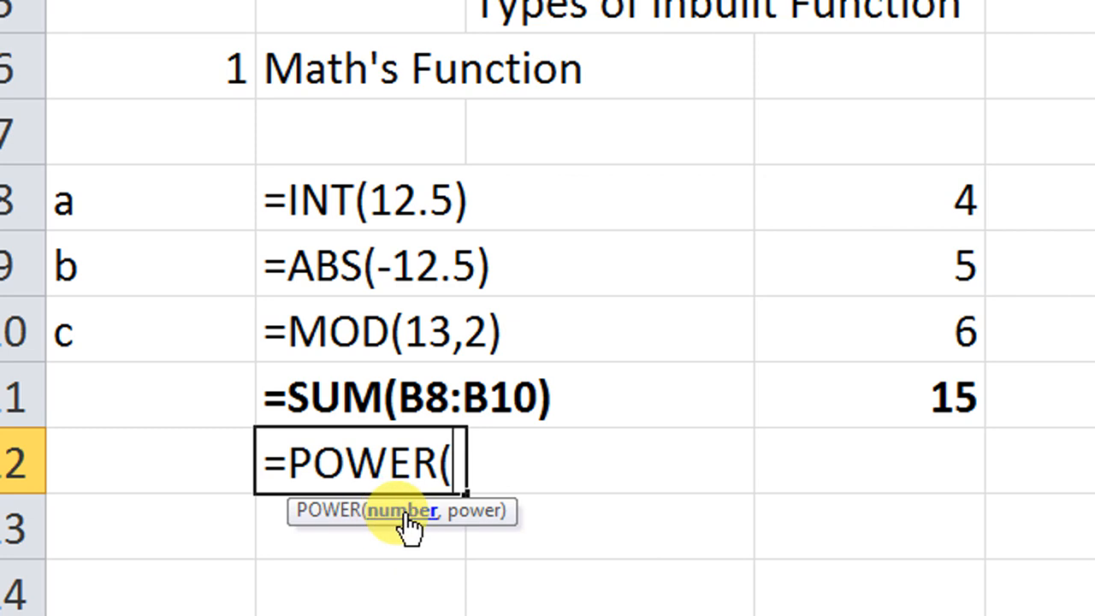
type("2,")
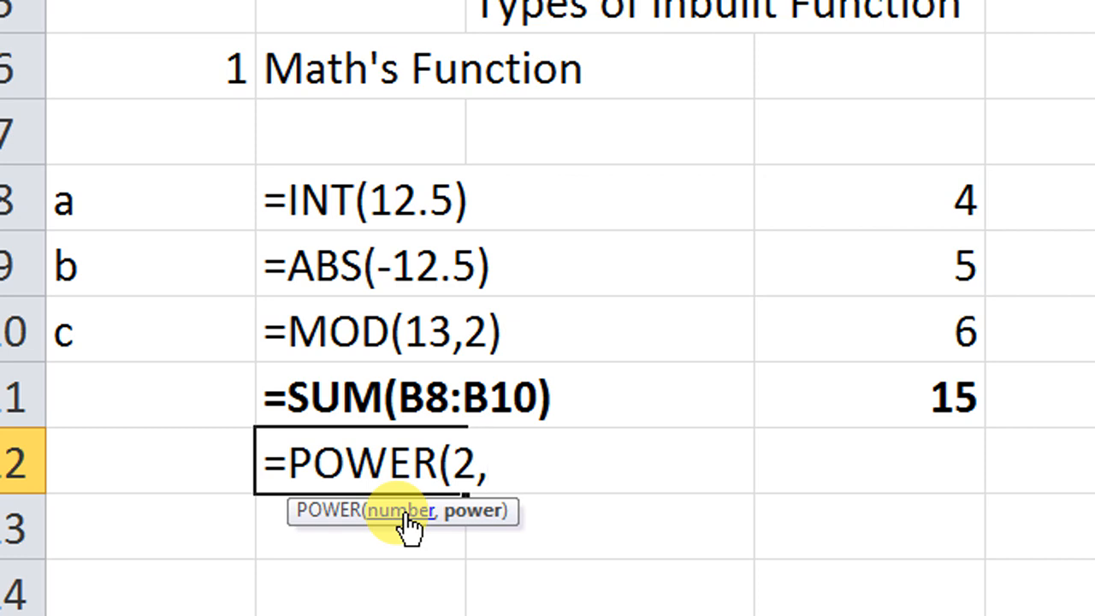
type("3")
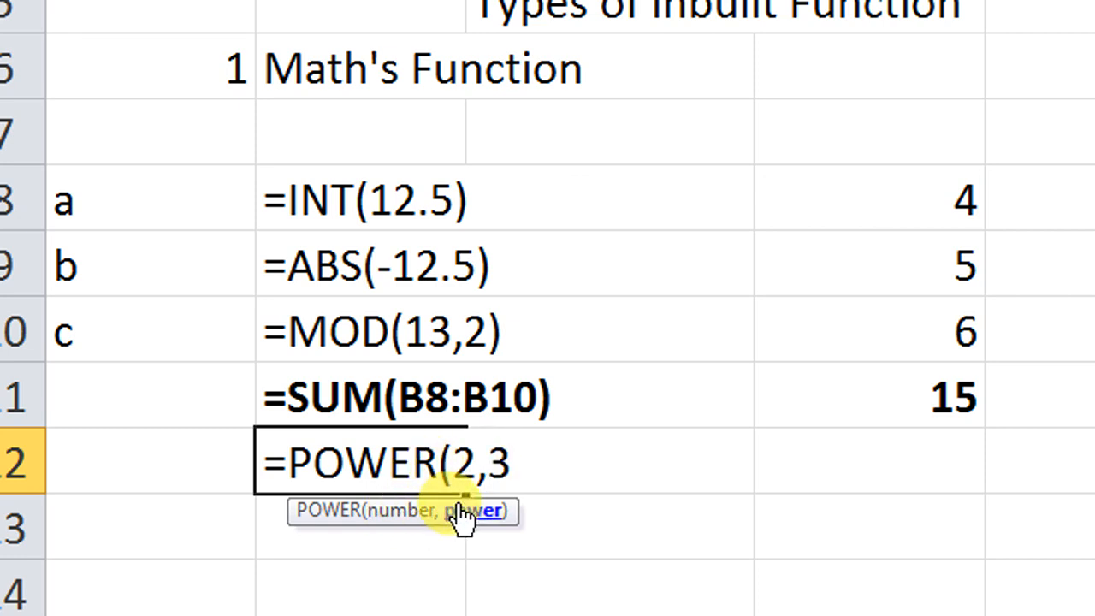
type(")")
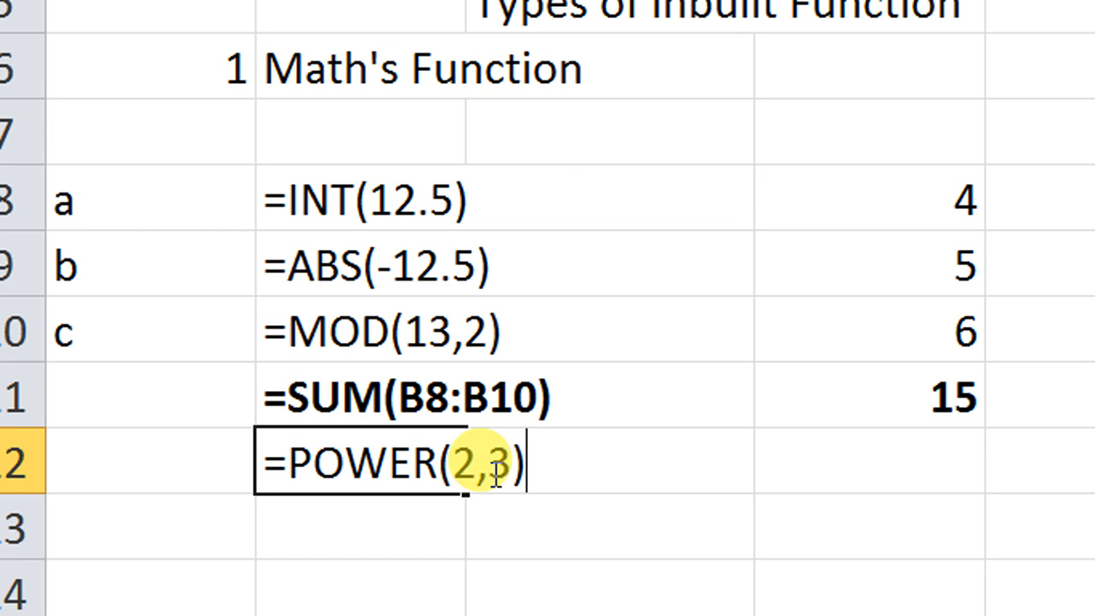
key("Return")
Step: Add a leading apostrophe in B12 to show =POWER(2,3) as text
double_click(417, 465)
left_click(257, 465)
double_click(258, 464)
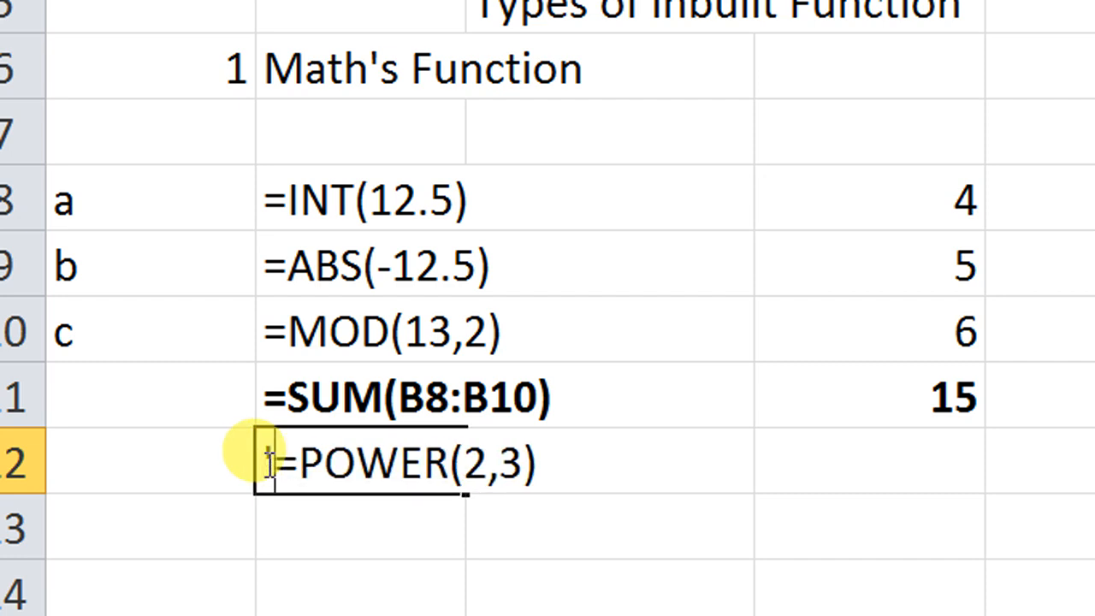
key("Return")
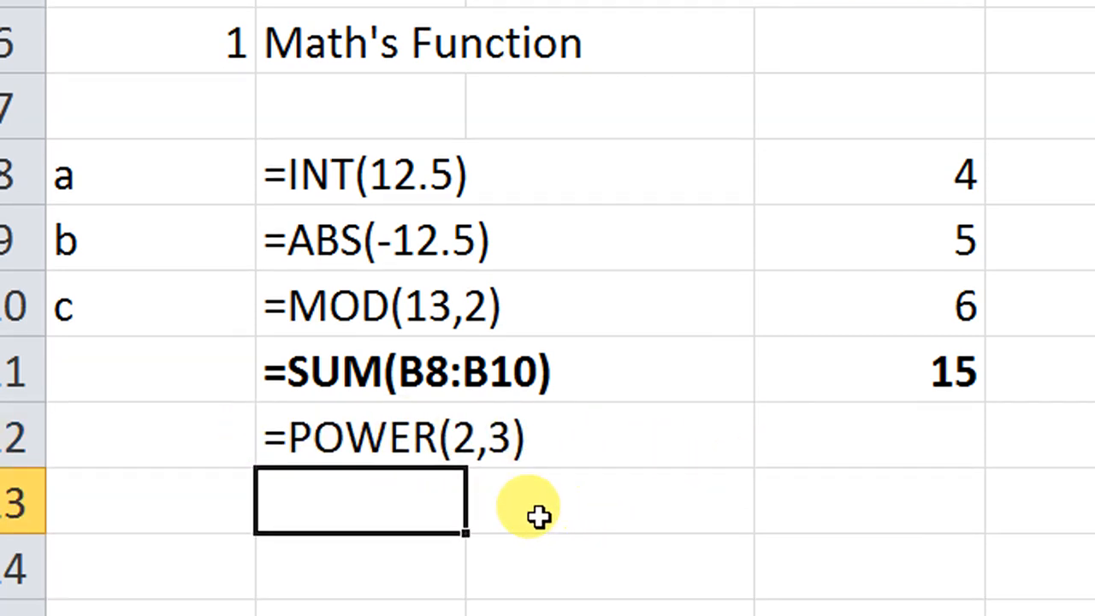
Step: Enter the number 2 in each of the cells B13, C13 and D13 to illustrate the power calculation
type("2")
key("Tab")
type("3")
key("Tab")
key("Left")
type("2")
key("Tab")
type("2")
key("Tab")
Step: Clear the three sample numbers from B13:D13
key("Left")
key("Left")
key("Left")
key("shift+Right")
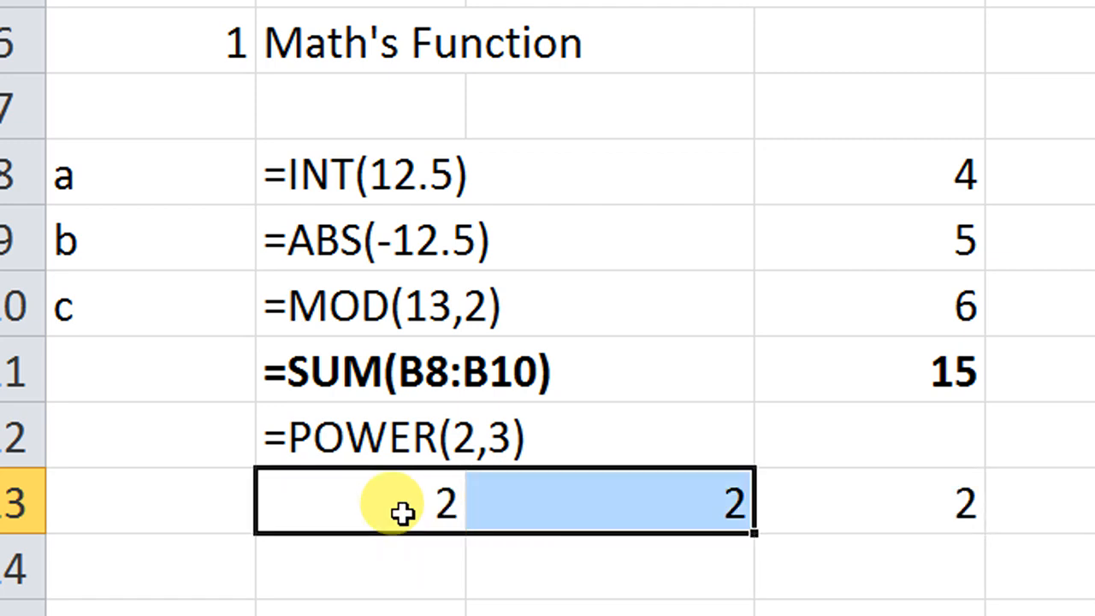
key("shift+Right")
key("Delete")
Step: Remove the leading apostrophe from B12 so that =POWER(2,3) calculates again
key("Up")
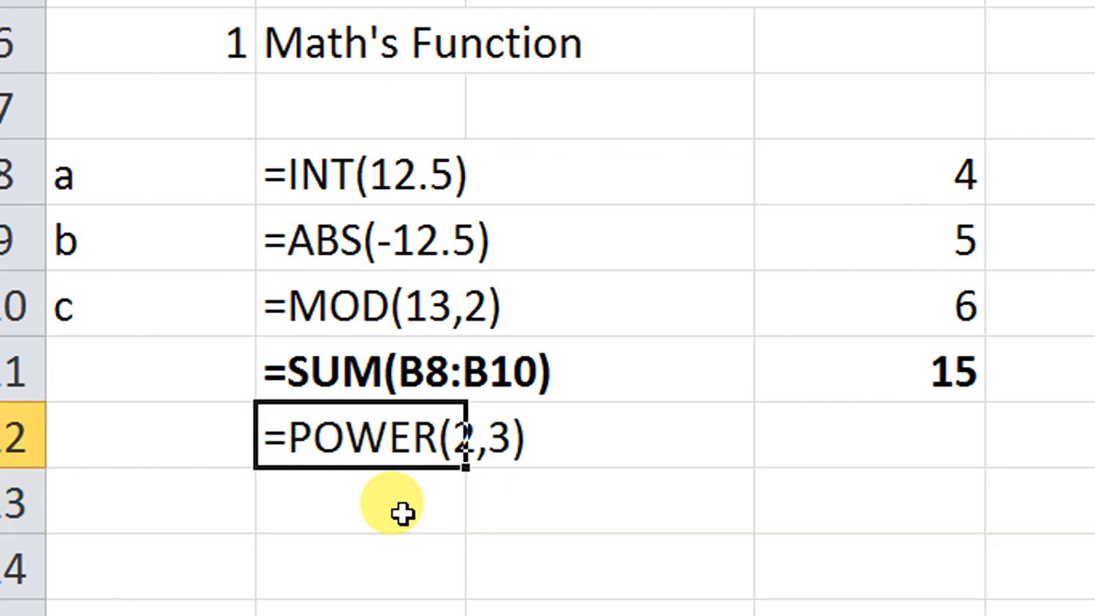
key("F2")
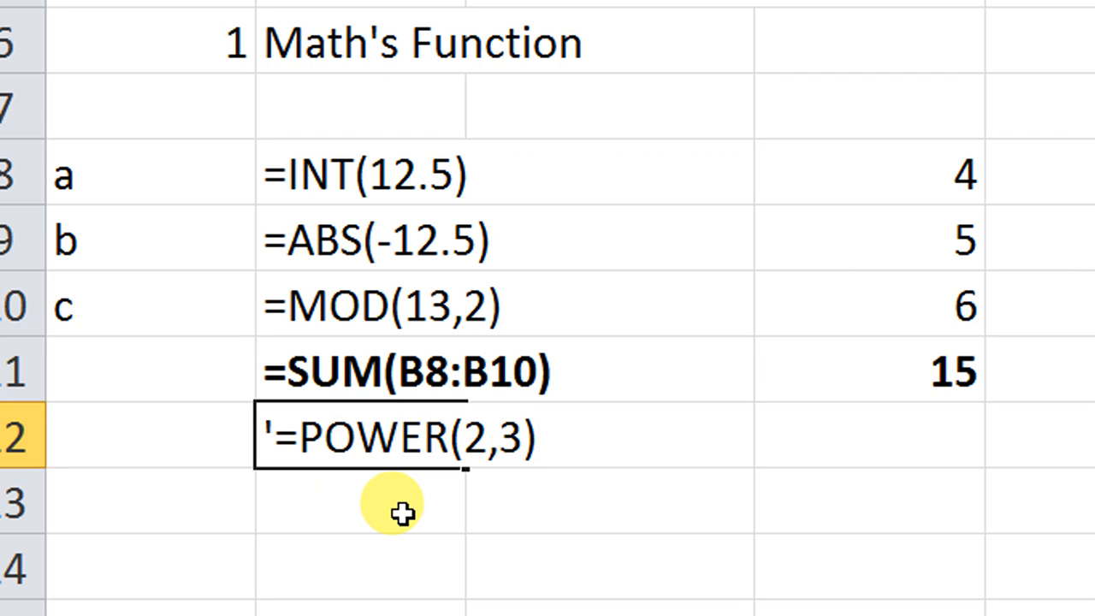
key("Home")
key("Delete")
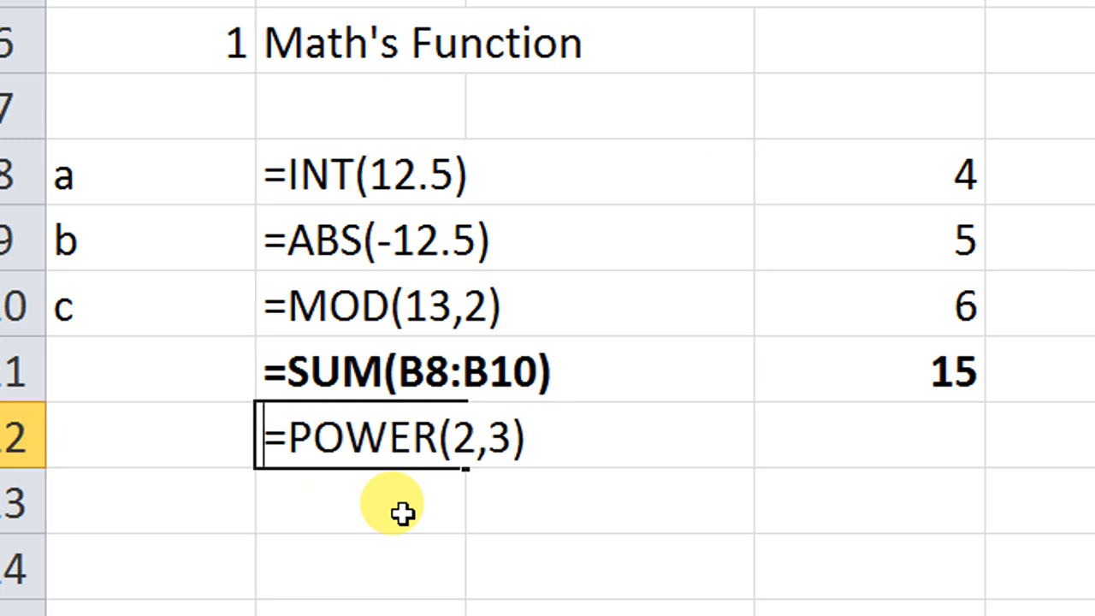
key("Return")
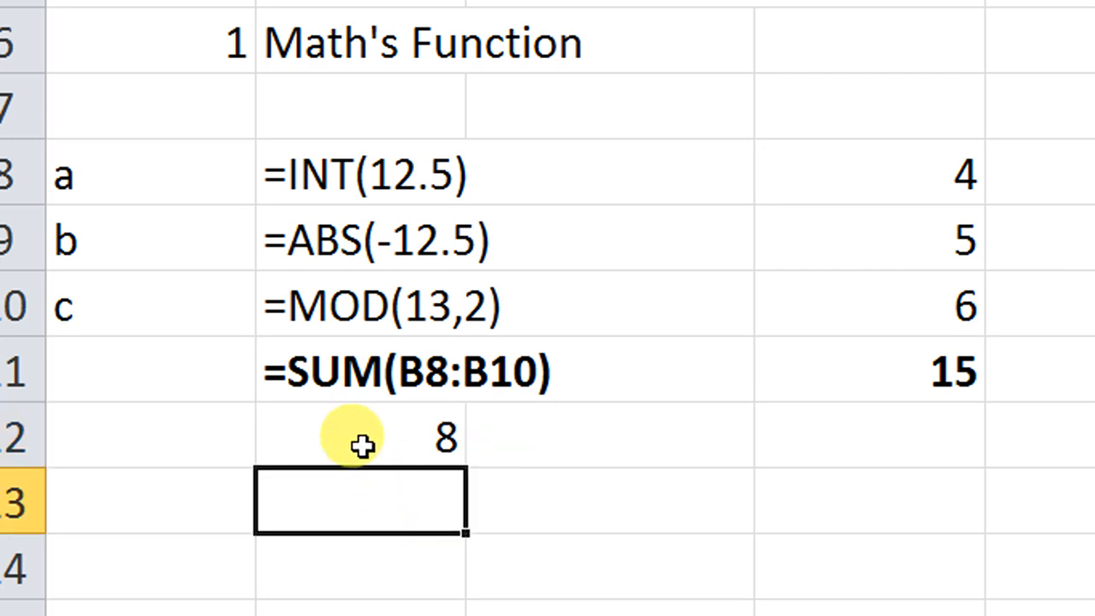
Step: Change the base number in the B12 formula to 3, making it =POWER(3,3)
double_click(291, 440)
left_click(267, 438)
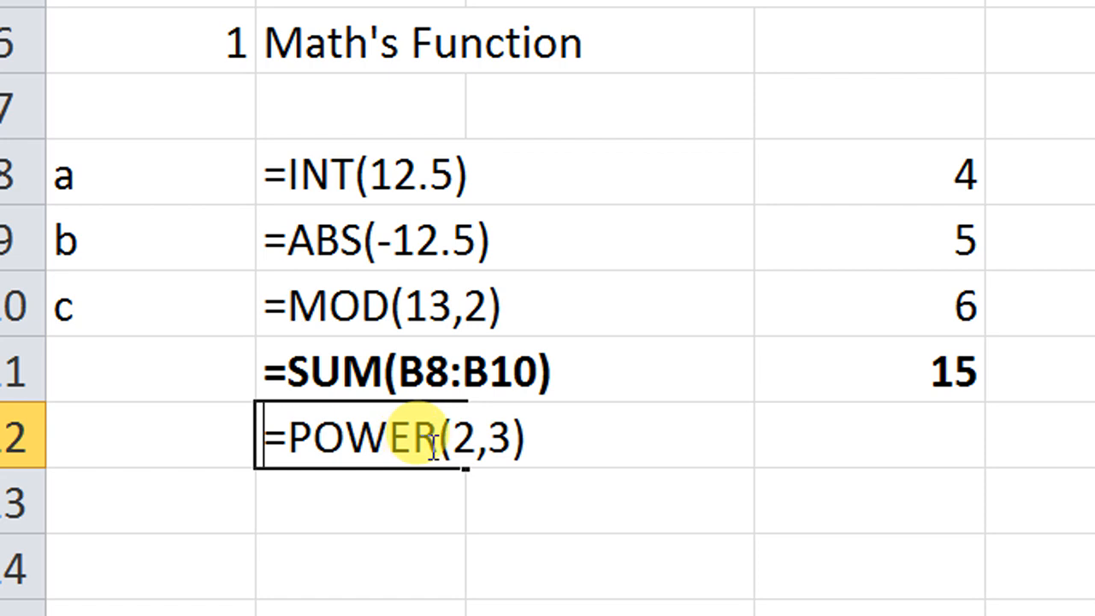
left_click(468, 438)
key("BackSpace")
type("3")
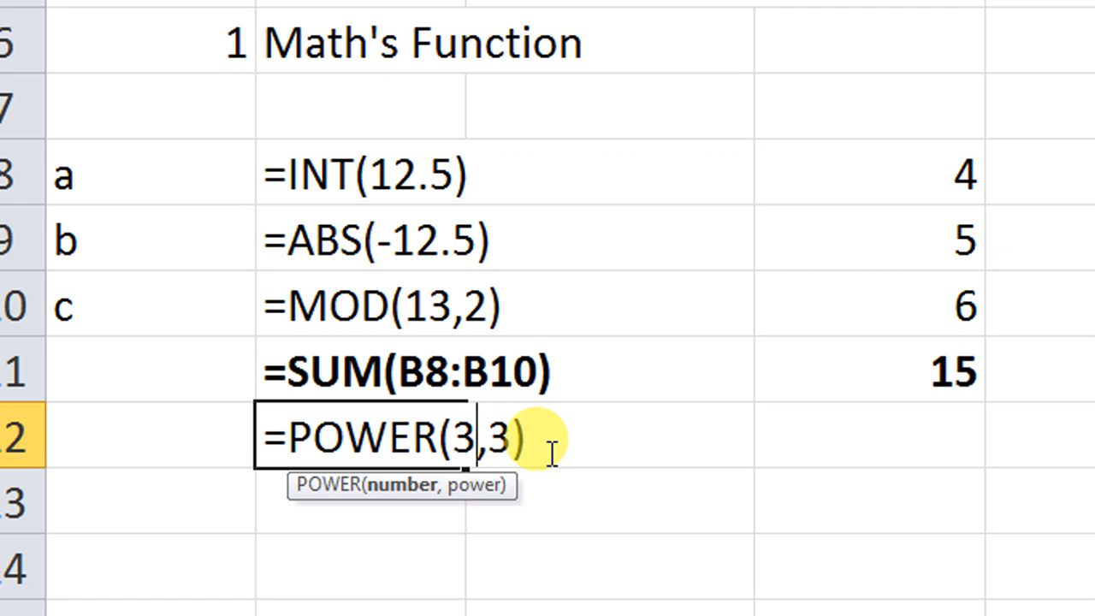
key("Return")
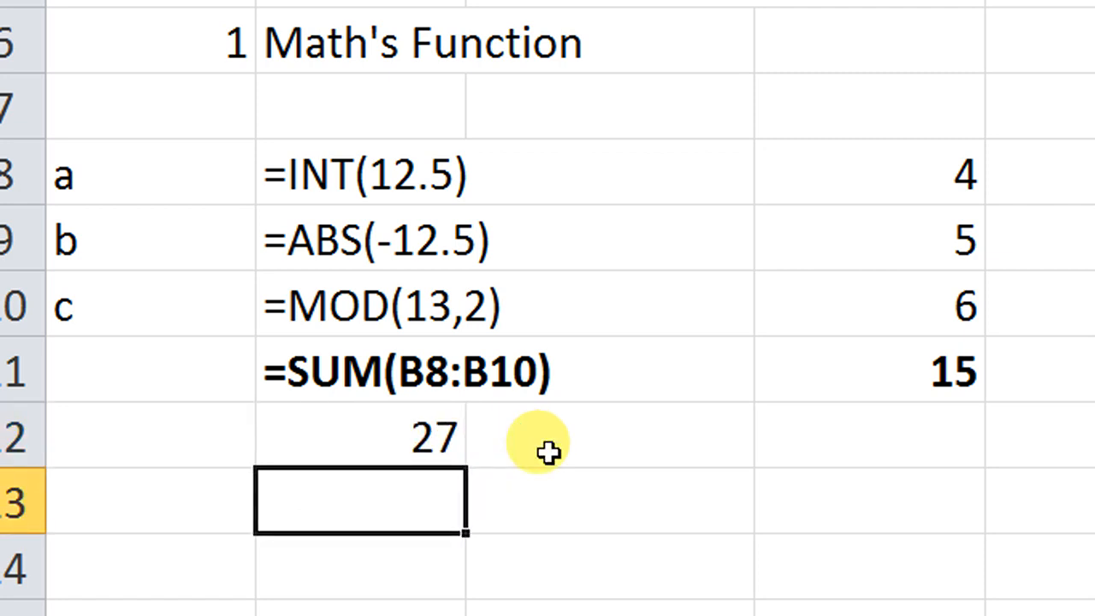
Step: Add a leading apostrophe in B12 to show =POWER(3,3) as text, and move to the empty cell B13
double_click(416, 436)
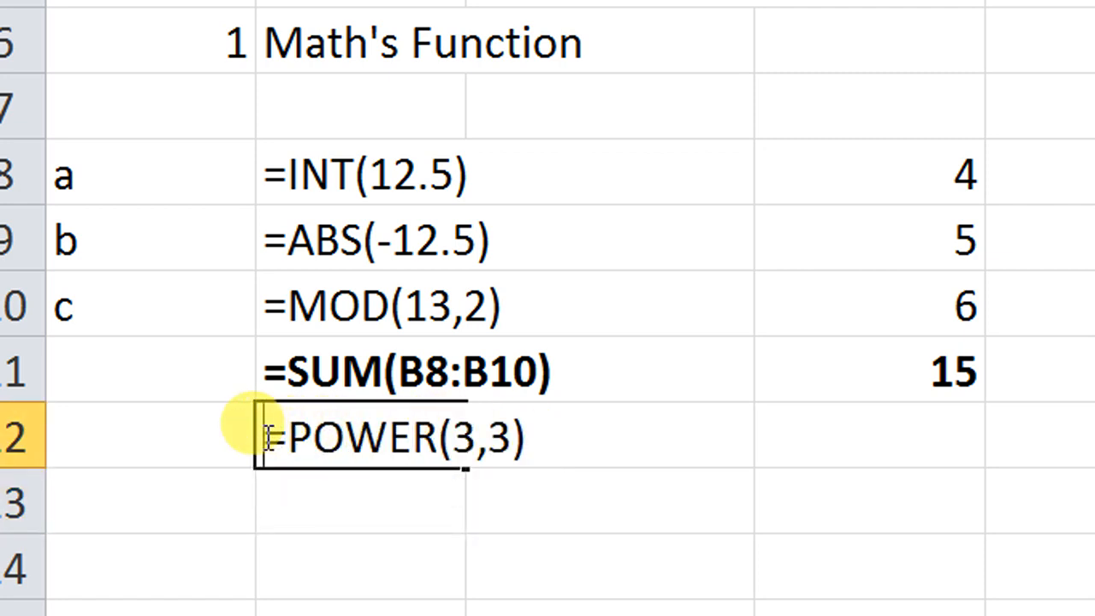
key("Return")
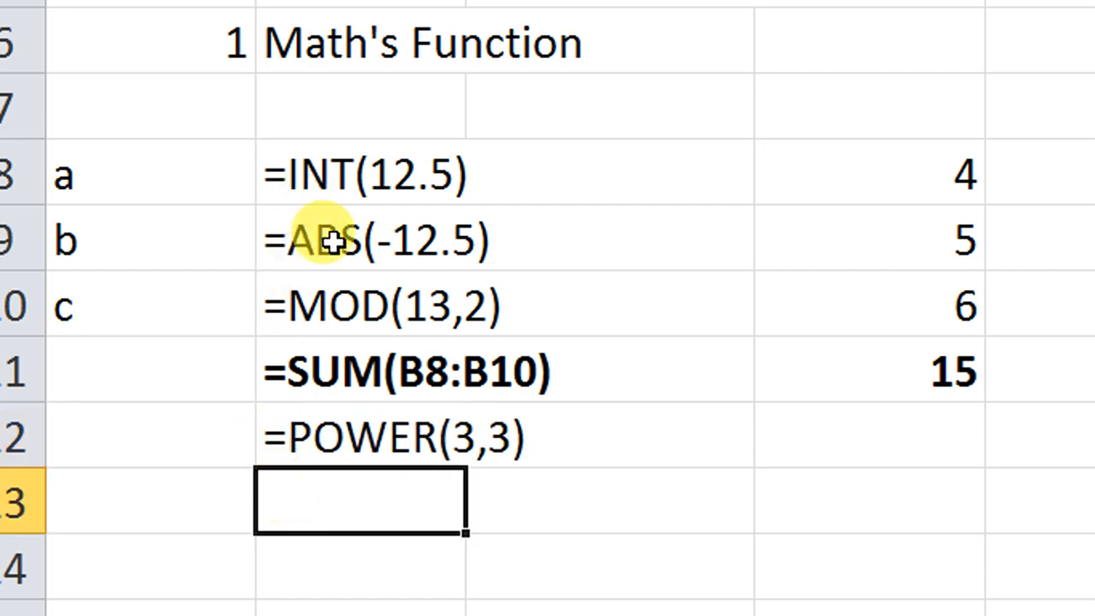
left_click_drag(359, 152, 359, 456)
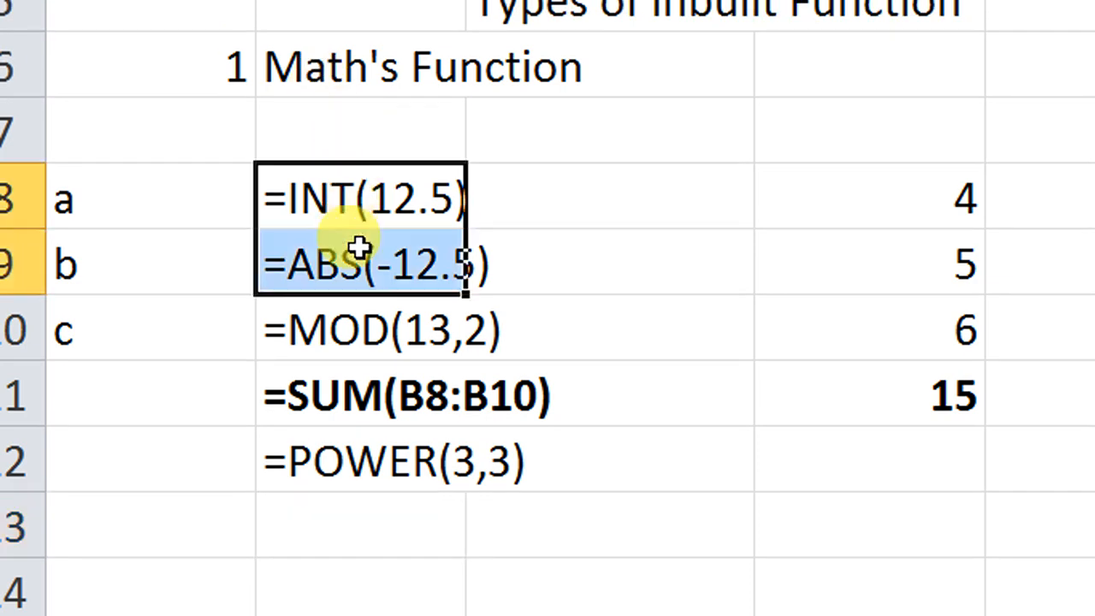
left_click(370, 530)
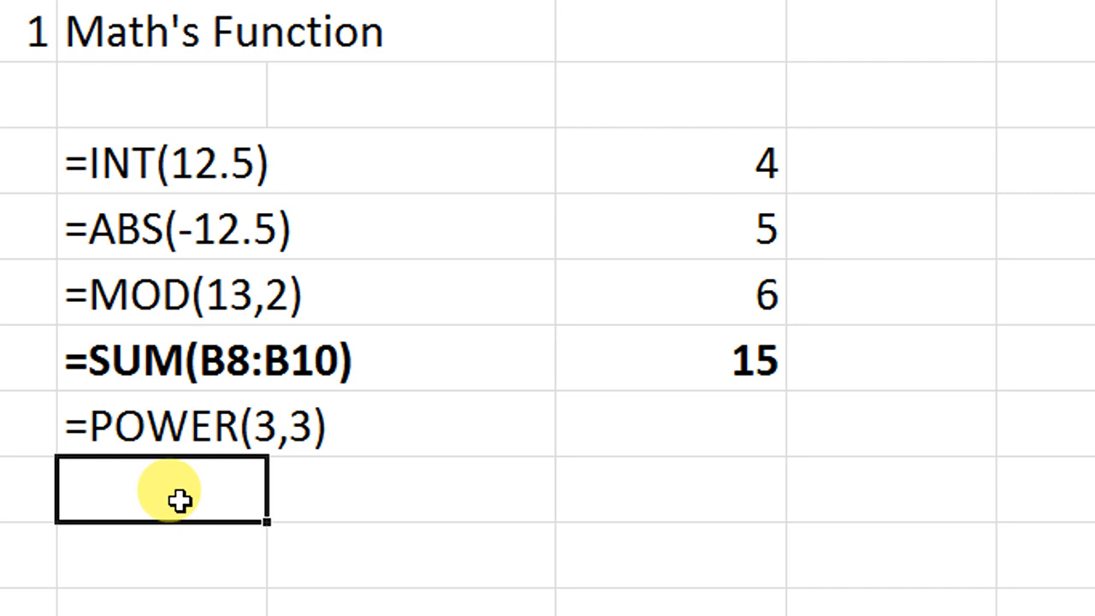
Step: Enter =SQRT(625) in B13 and reopen the cell to check its formula
type("=")
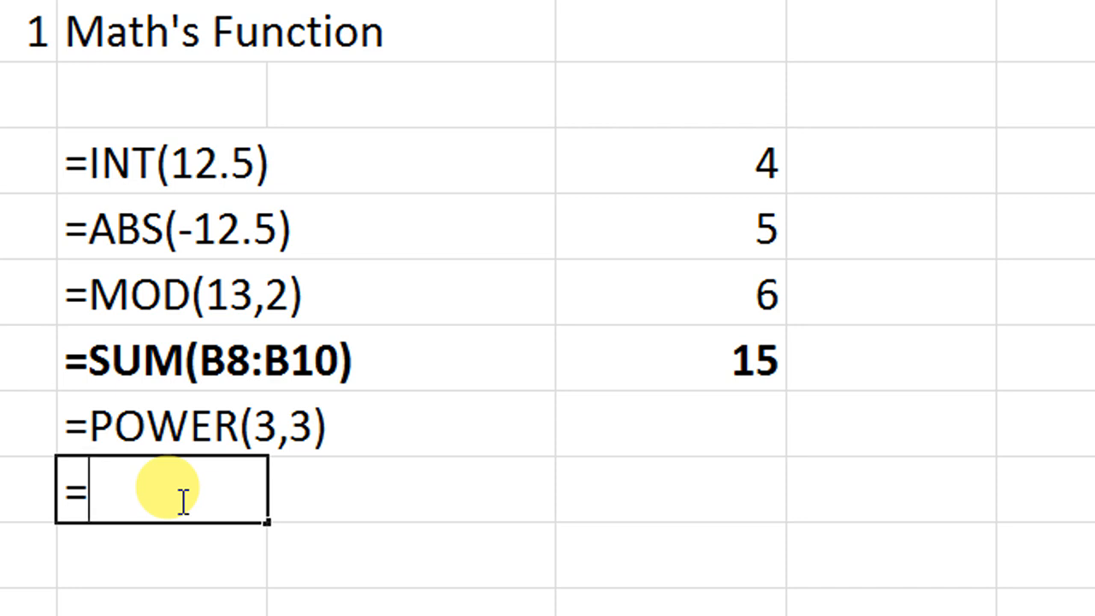
type("sqr")
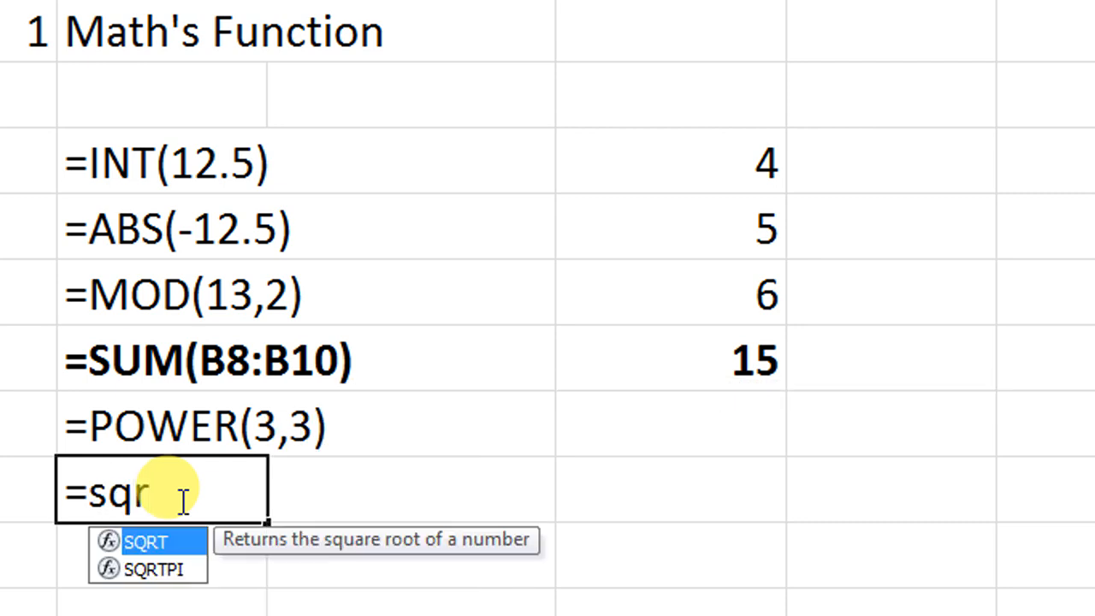
key("Tab")
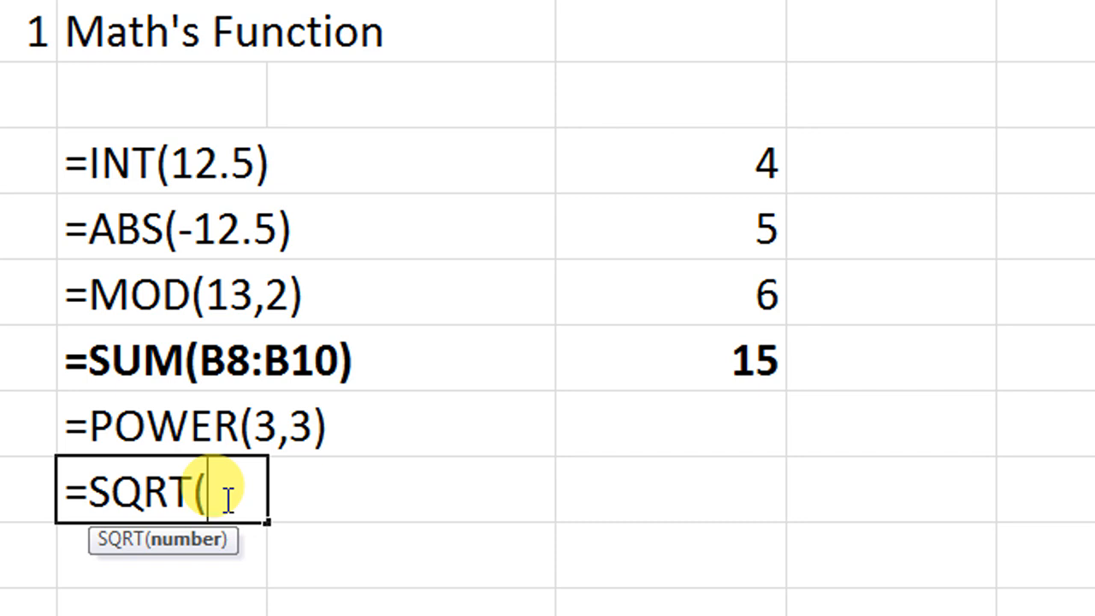
type("625)")
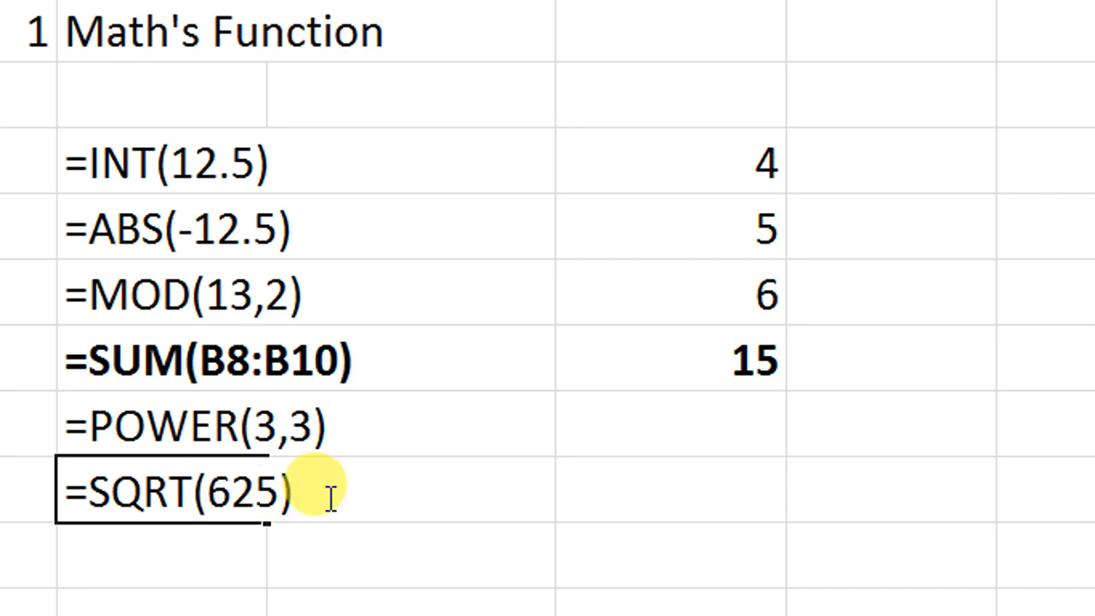
key("Return")
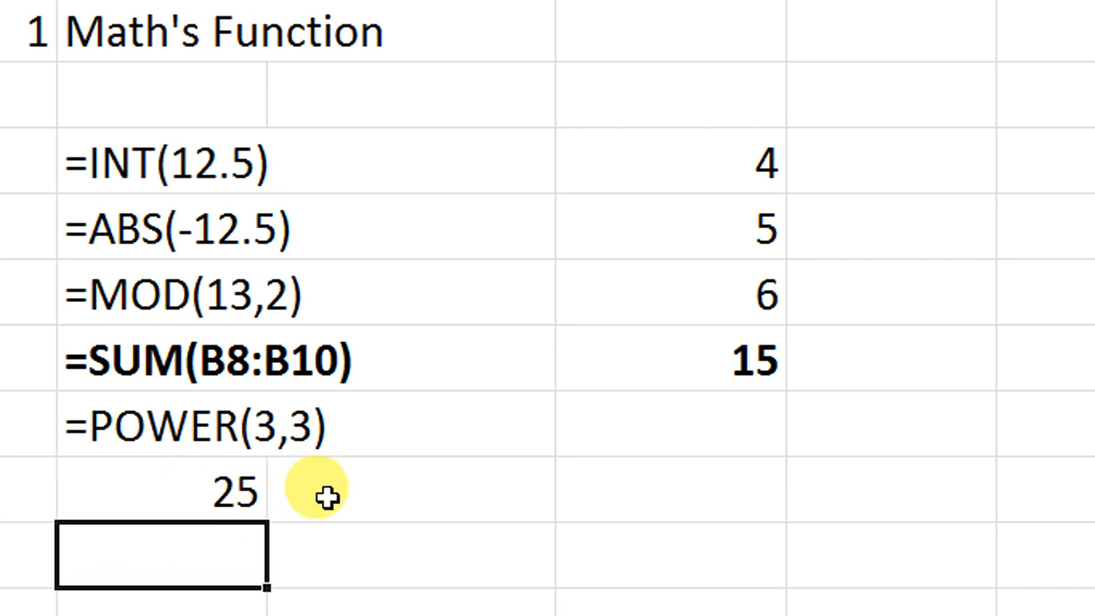
key("Up")
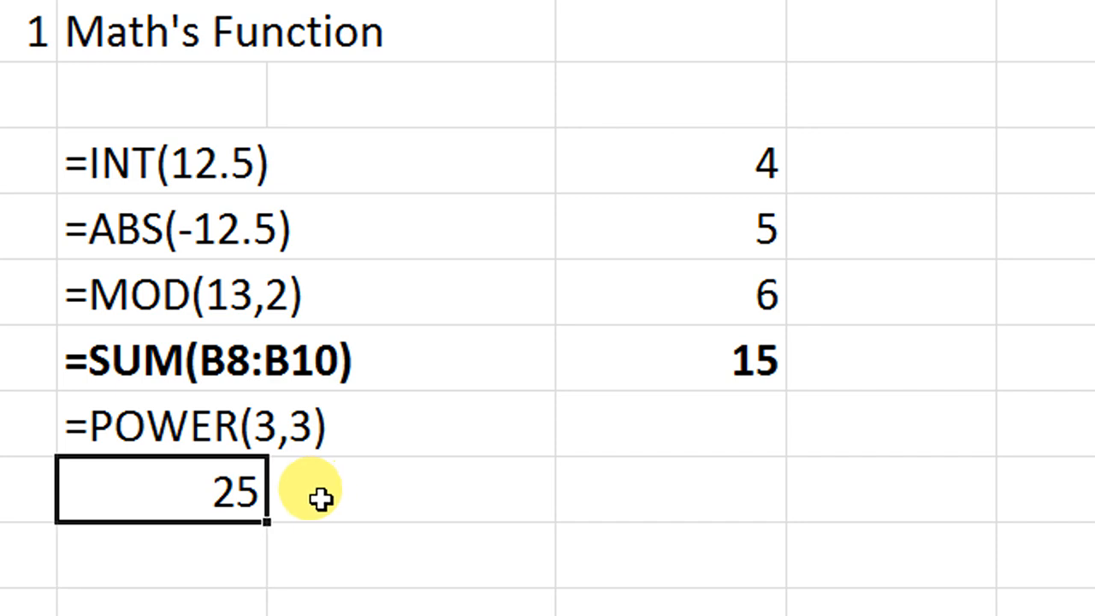
double_click(228, 499)
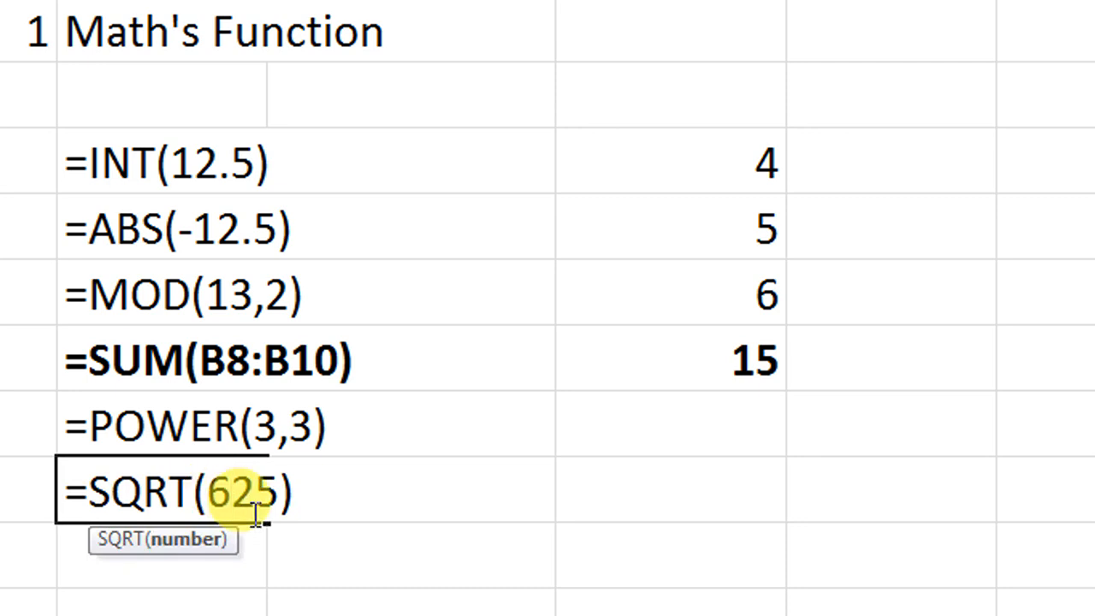
key("Return")
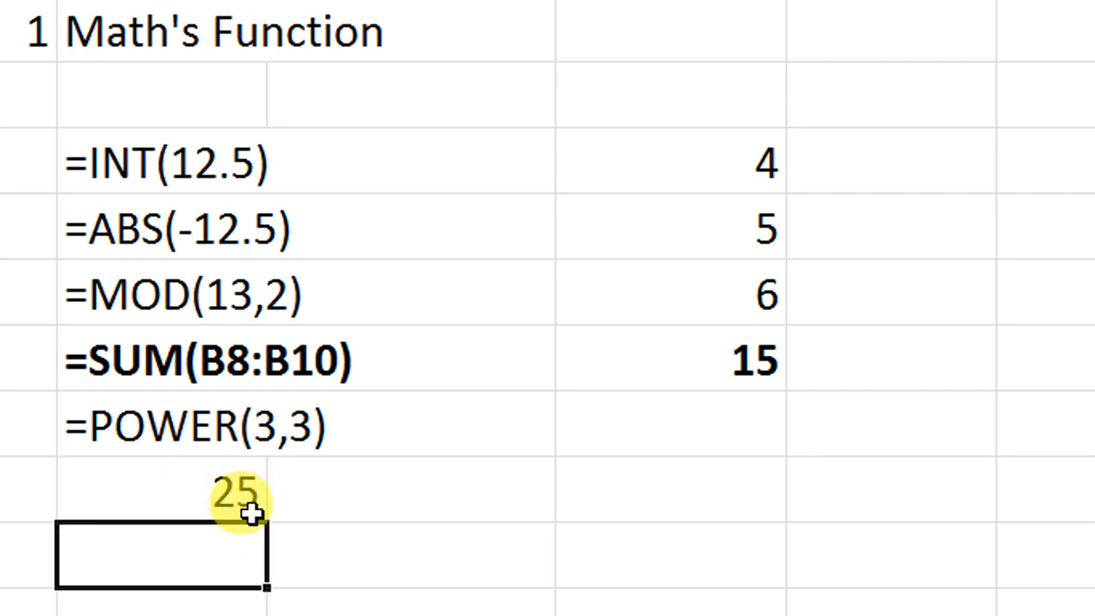
Step: Nest the B13 formula inside a second square root, making it =SQRT(SQRT(625))
left_click(198, 496)
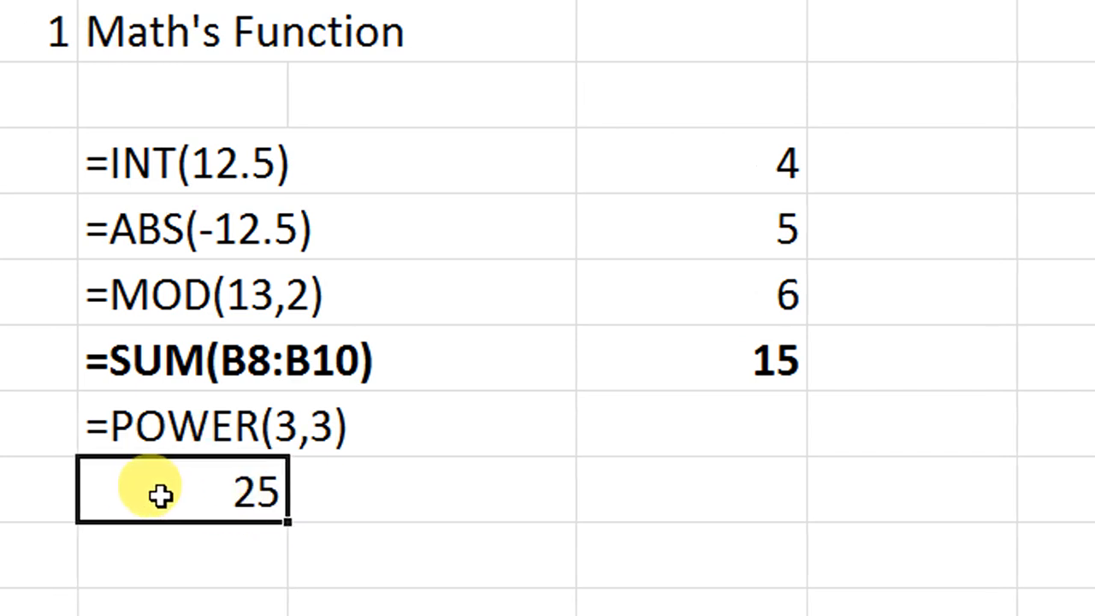
double_click(144, 496)
left_click(117, 491)
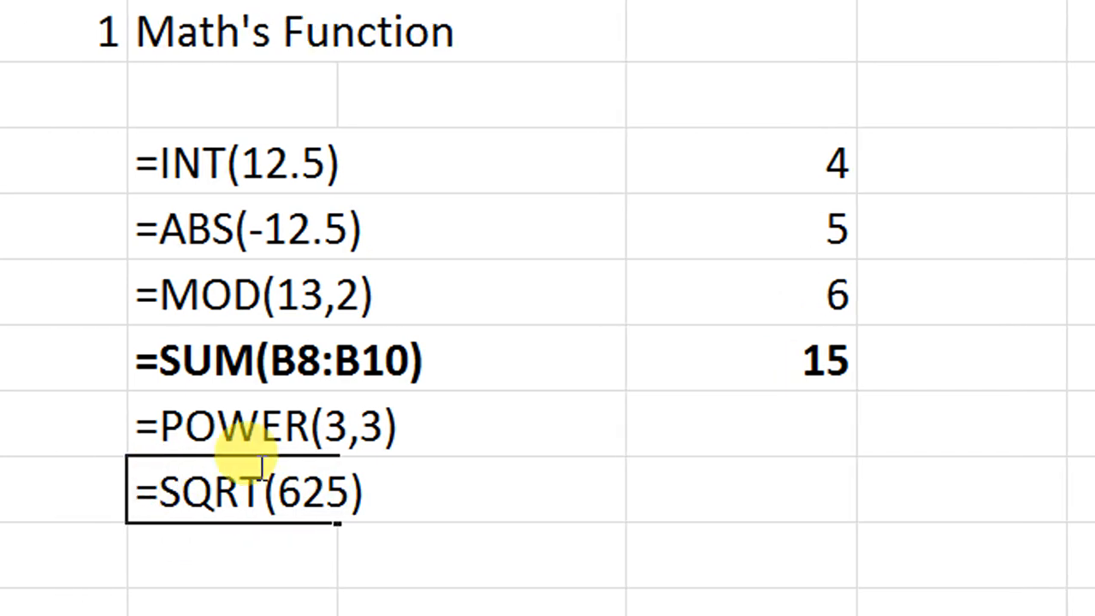
type("sqr")
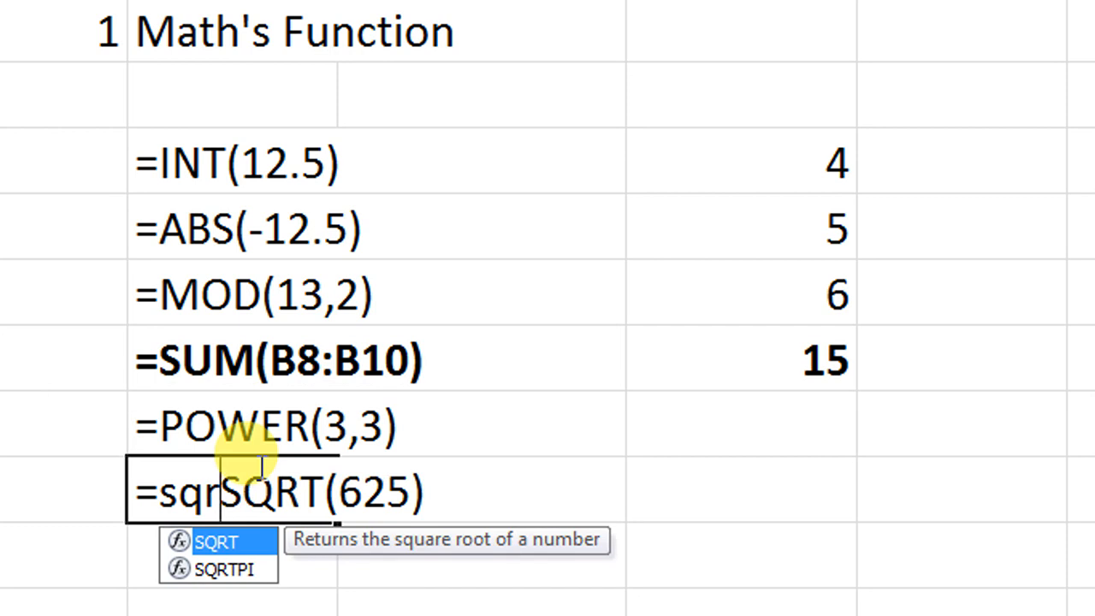
key("Tab")
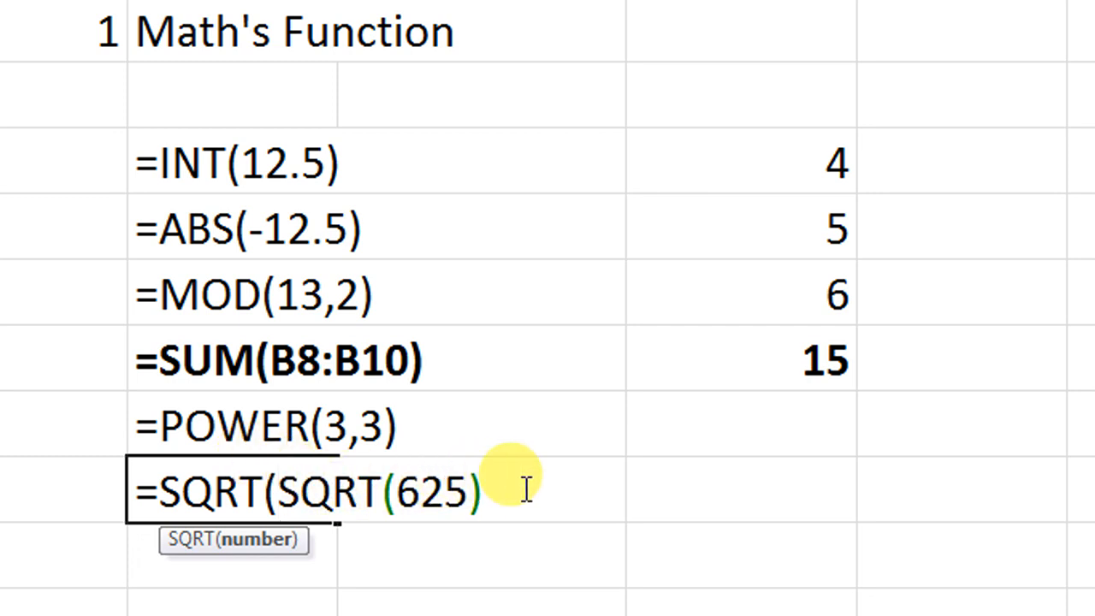
type(")")
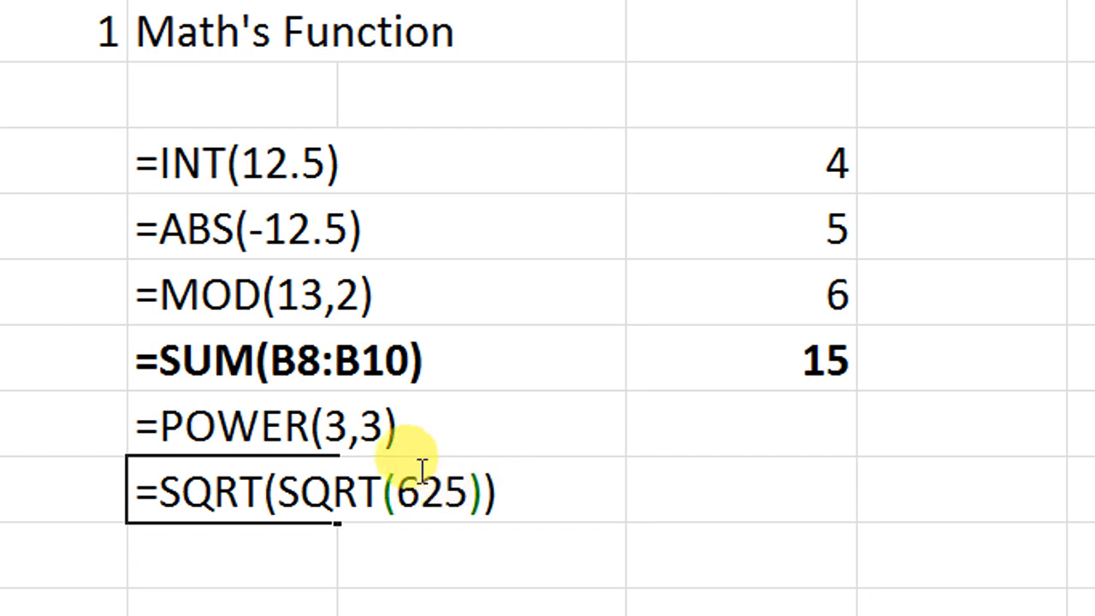
left_click_drag(296, 490, 483, 500)
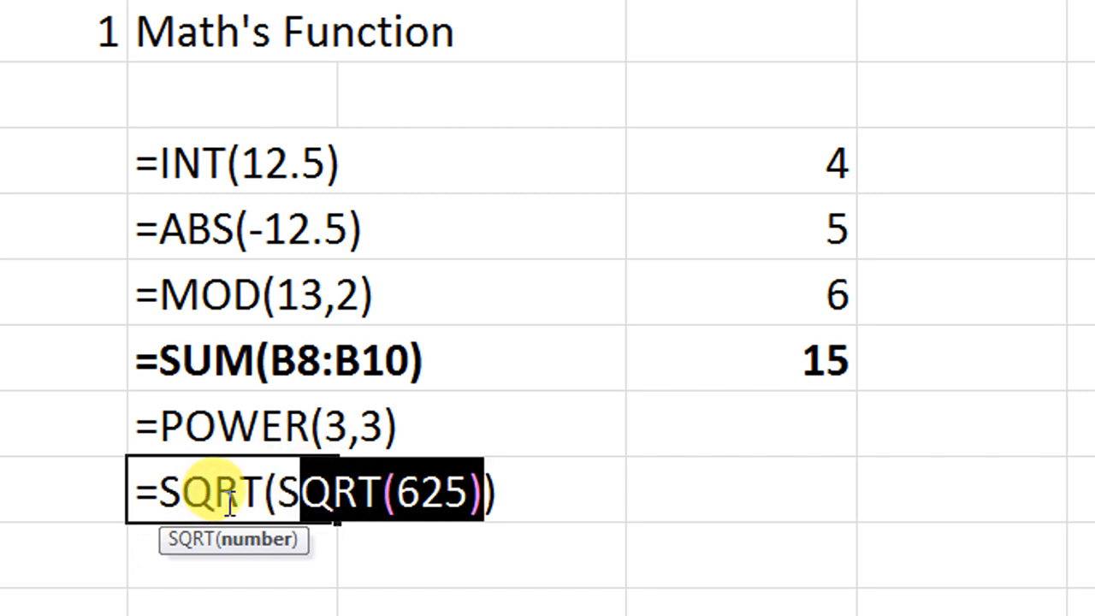
key("Return")
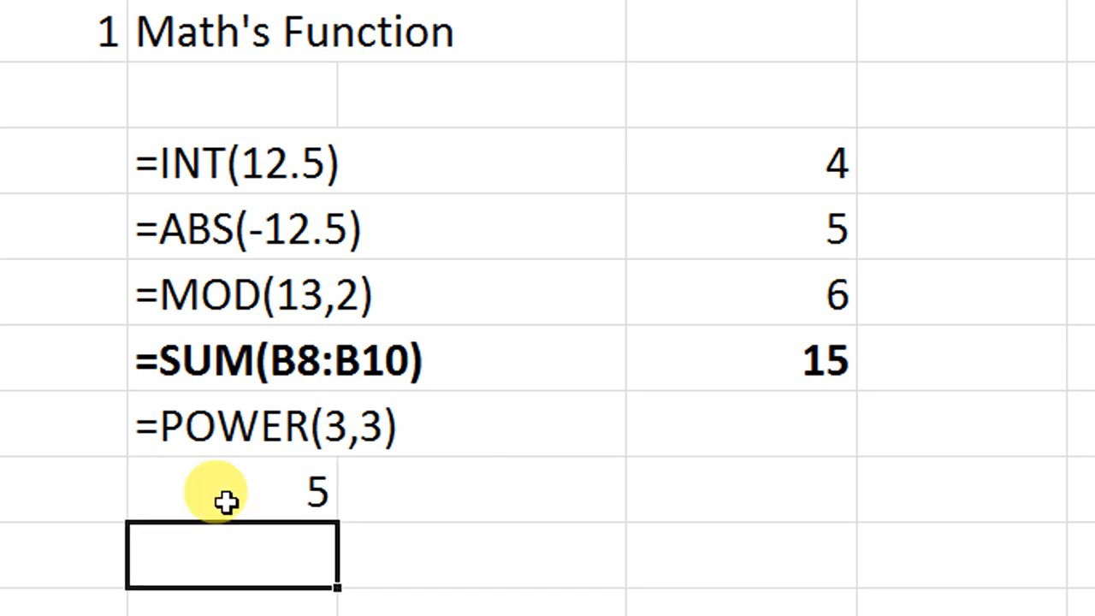
Step: Replace the nested formula in B13 with =SQRT(36)
left_click(226, 502)
type("=")
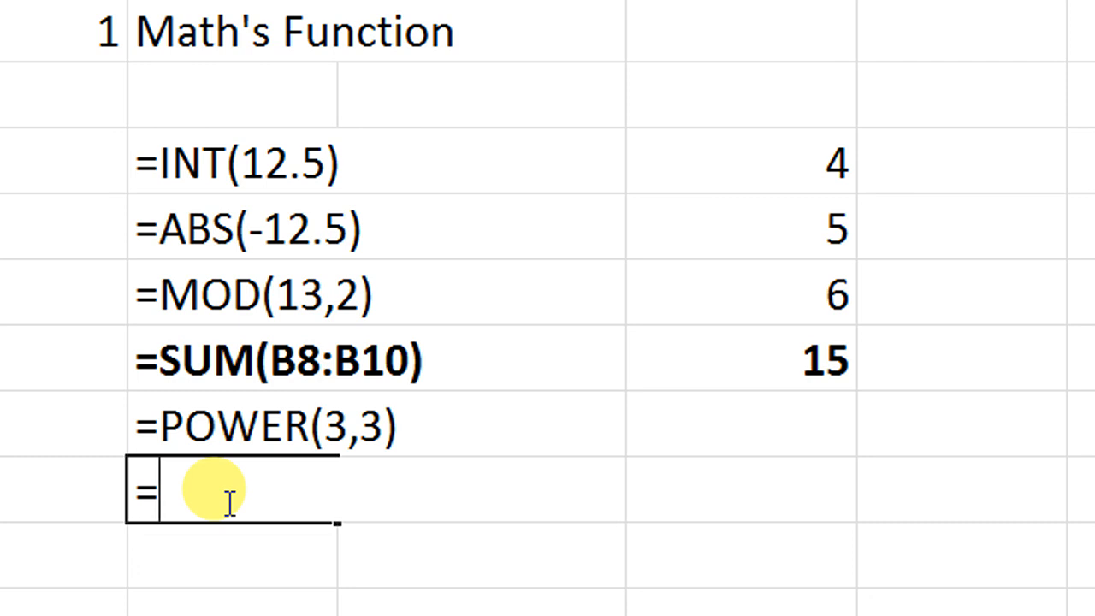
type("sqr")
key("Tab")
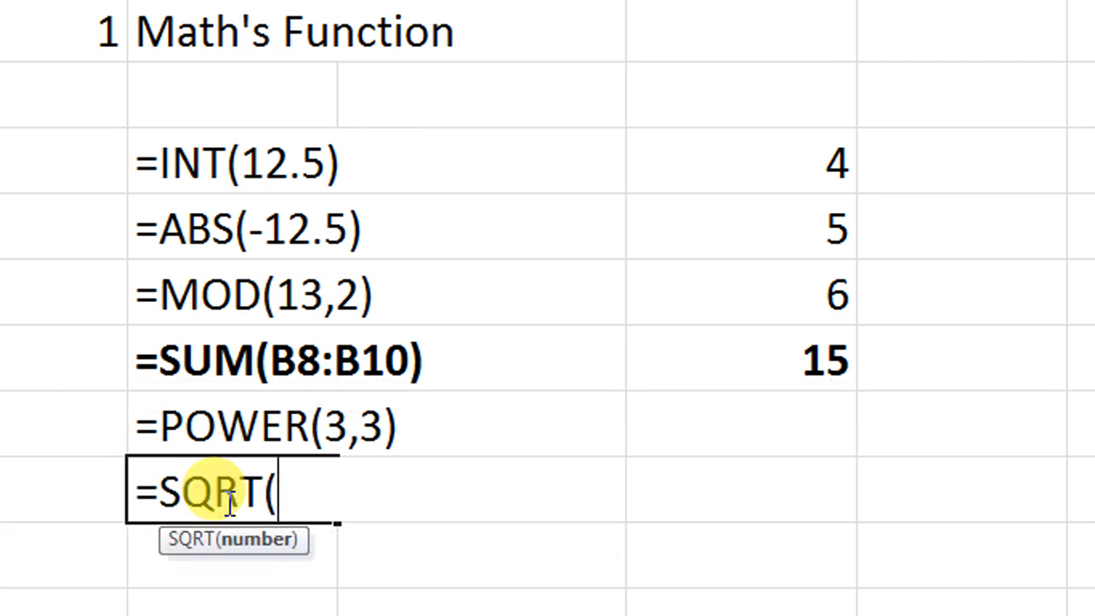
type("36")
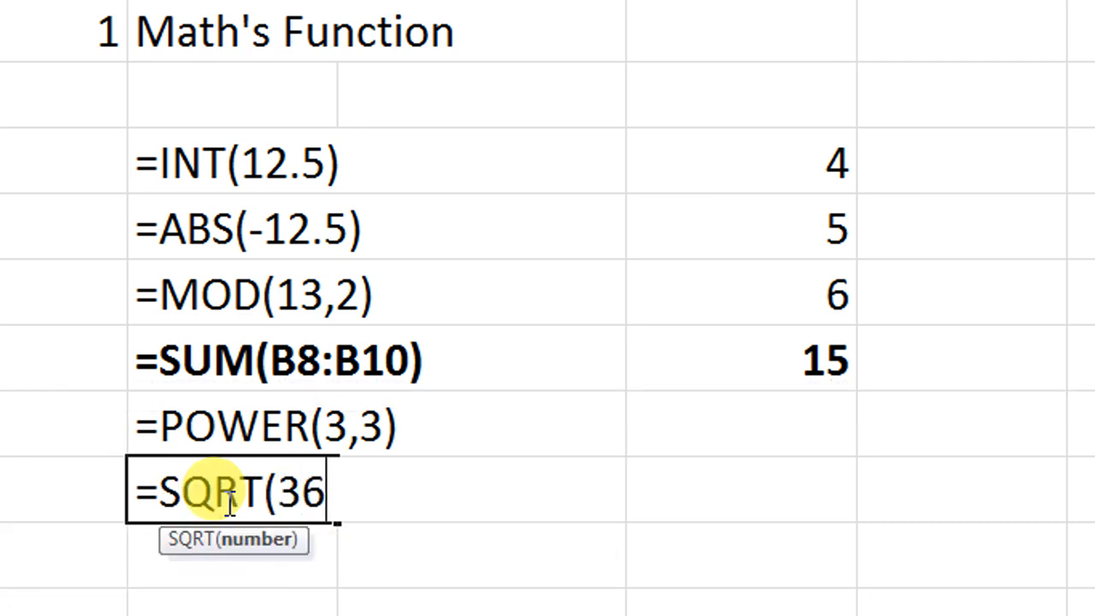
type(")")
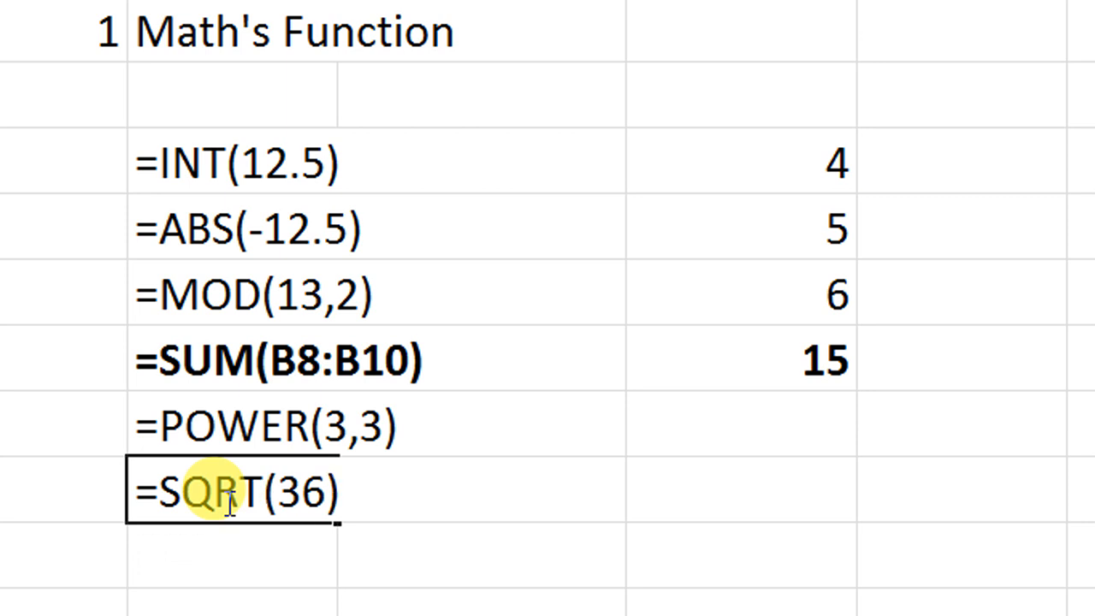
key("Return")
Step: Add a leading apostrophe in B13 to show =SQRT(36) as text
double_click(225, 502)
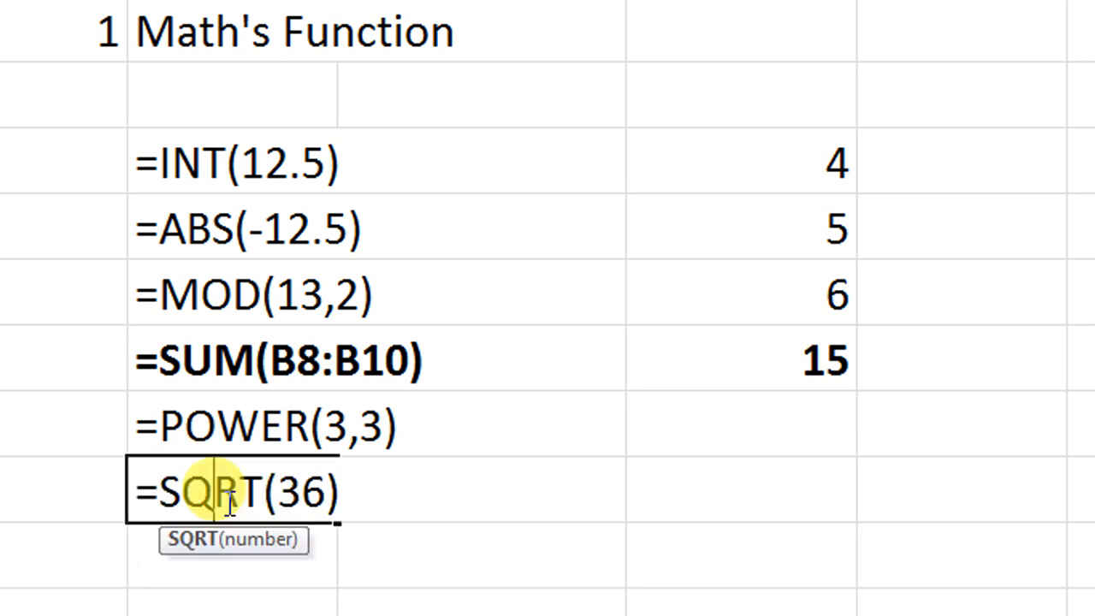
left_click(168, 491)
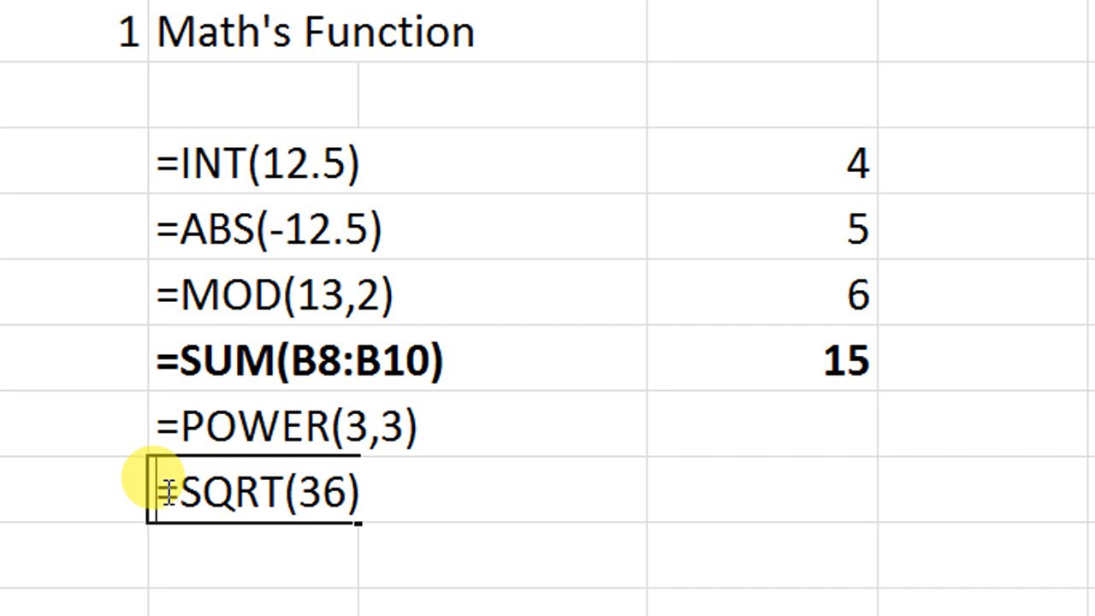
type("'")
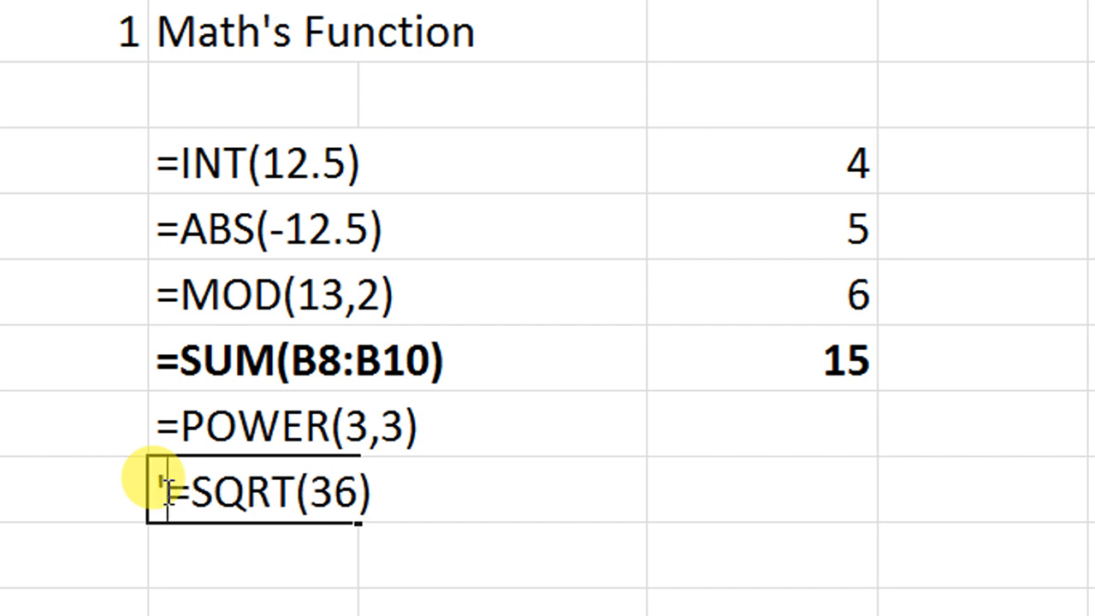
key("Return")
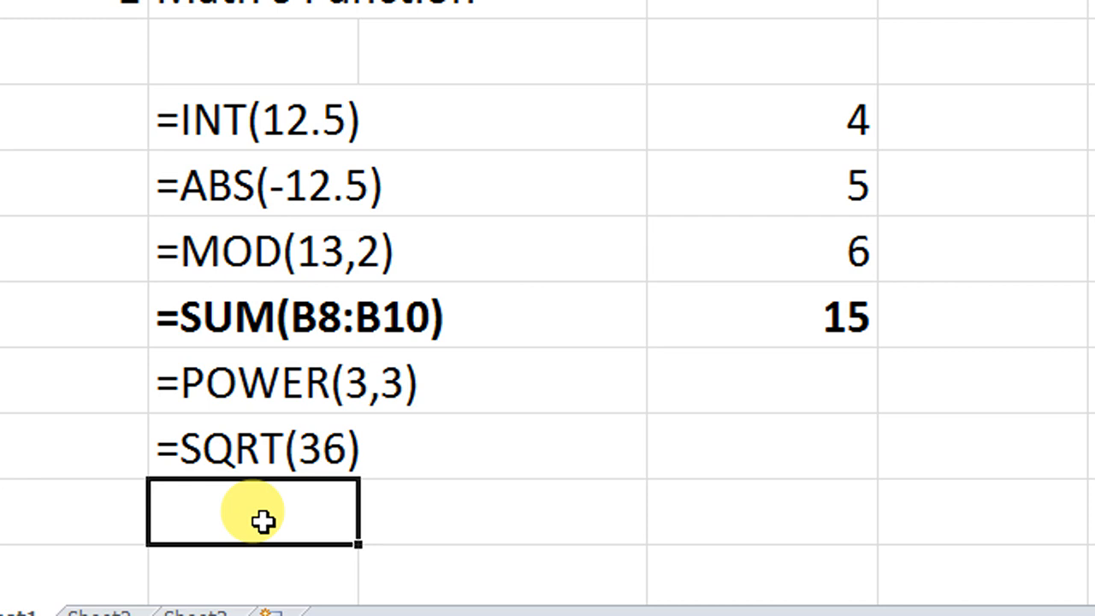
Step: Enter =ROUND(12.67,1) in B14 to round the number to one decimal digit
key("Up")
key("Down")
type("=")
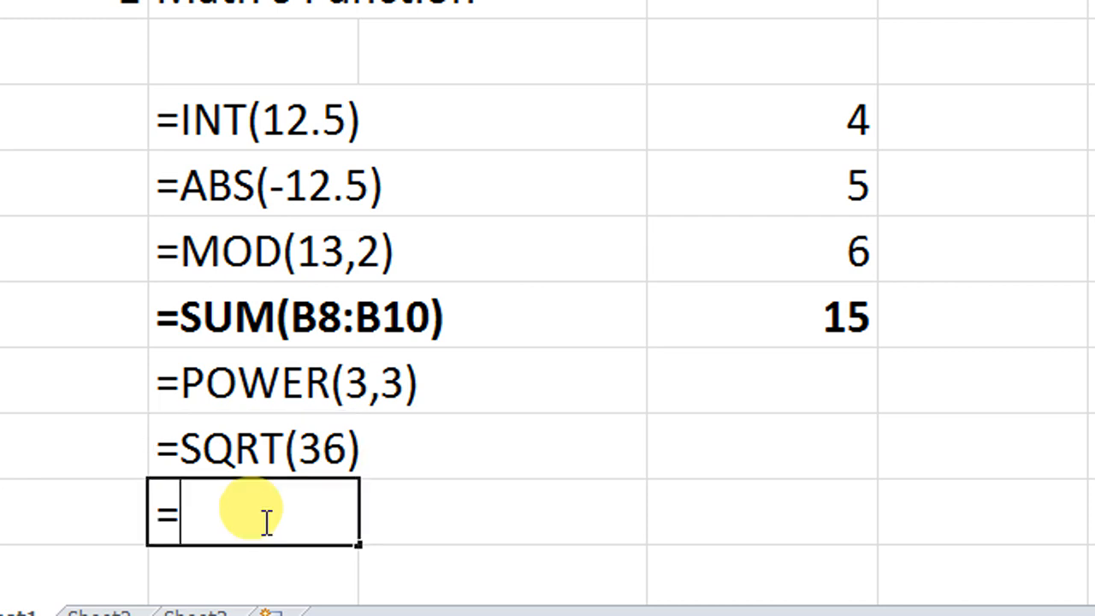
type("round")
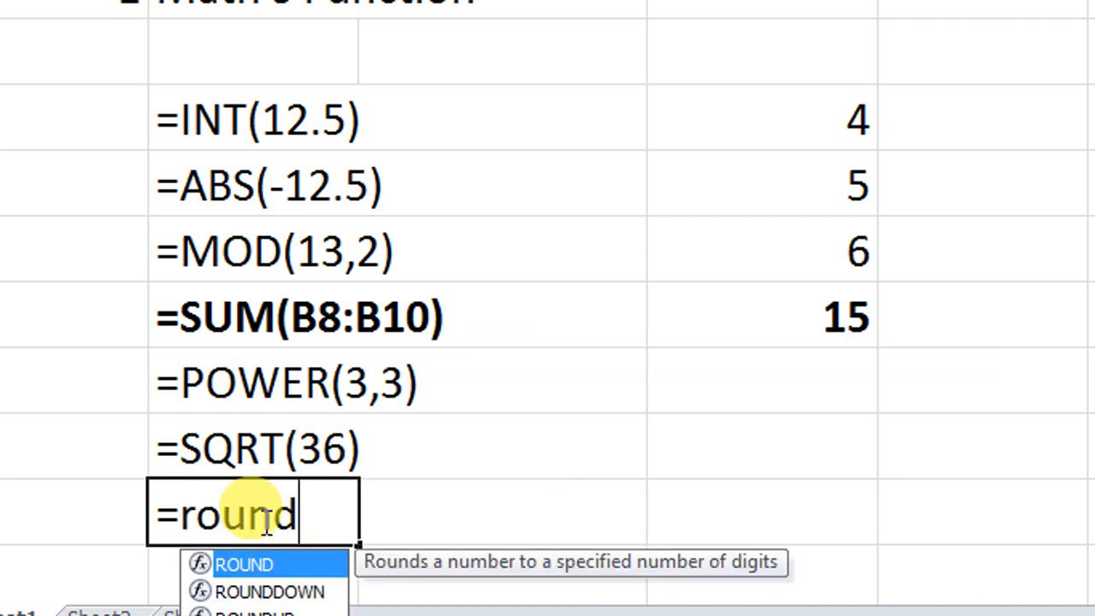
key("Tab")
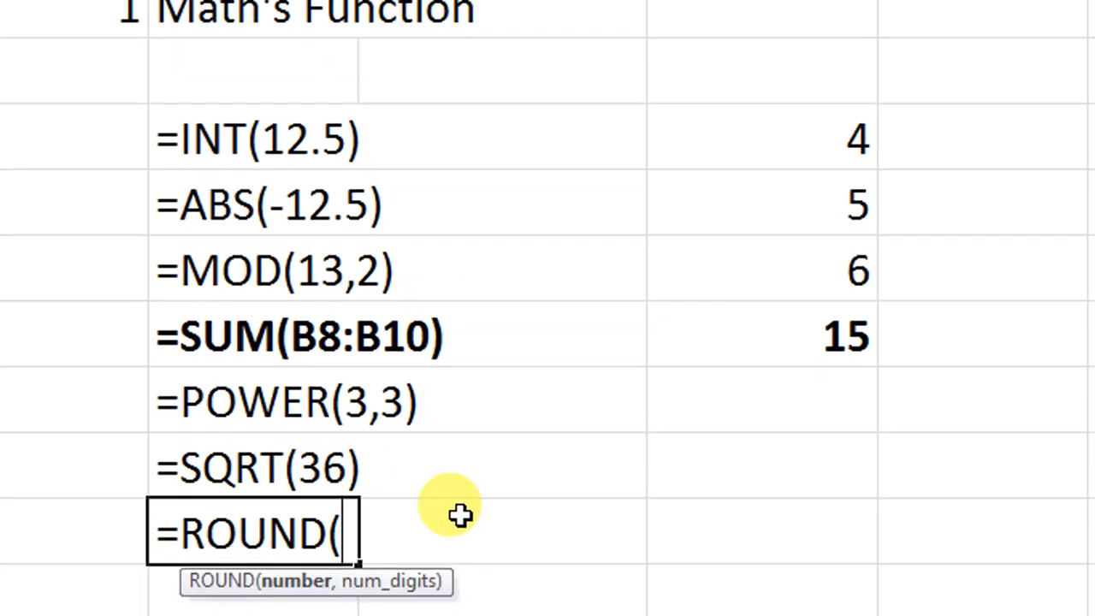
type("12")
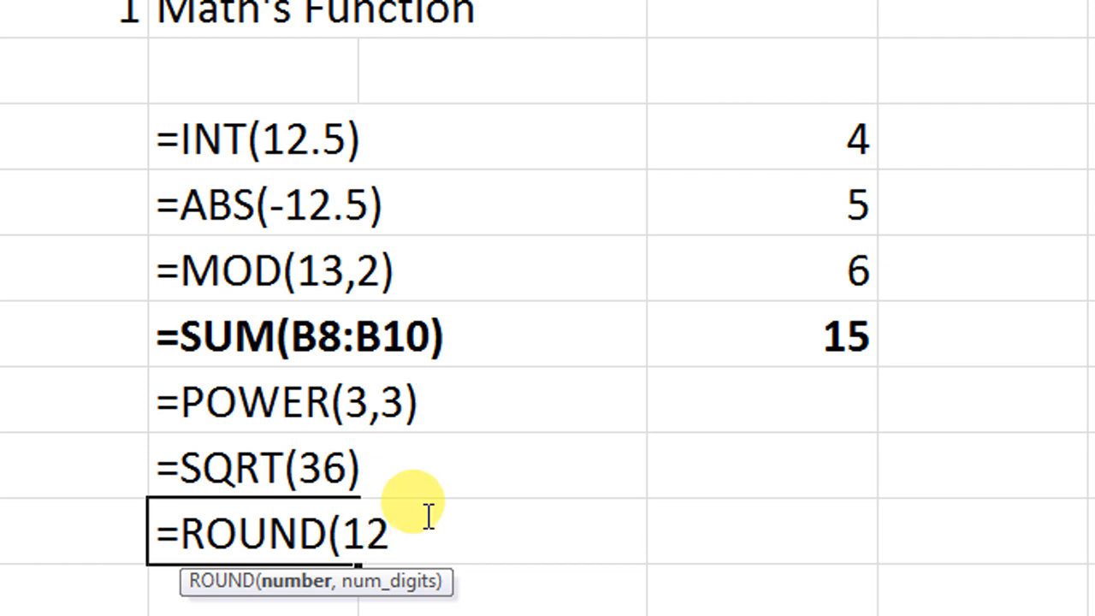
type(".67")
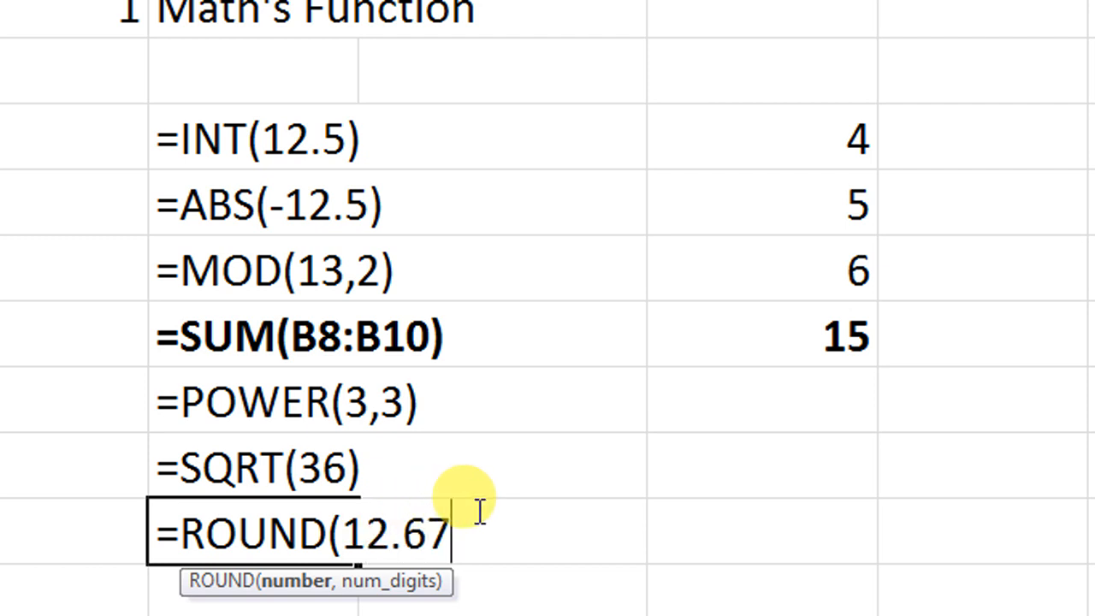
type(",")
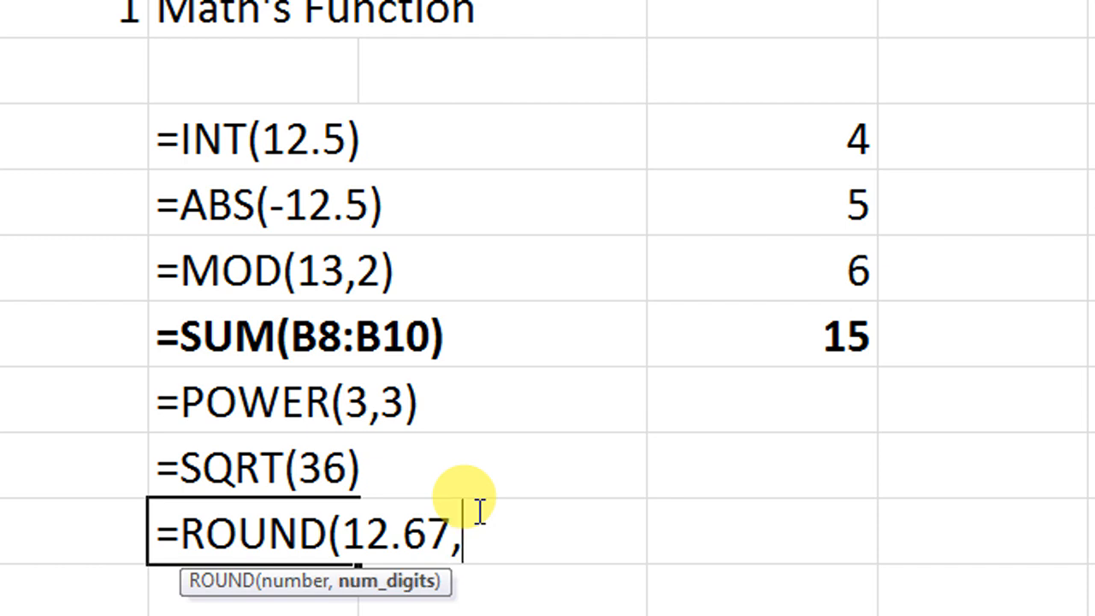
type("1)")
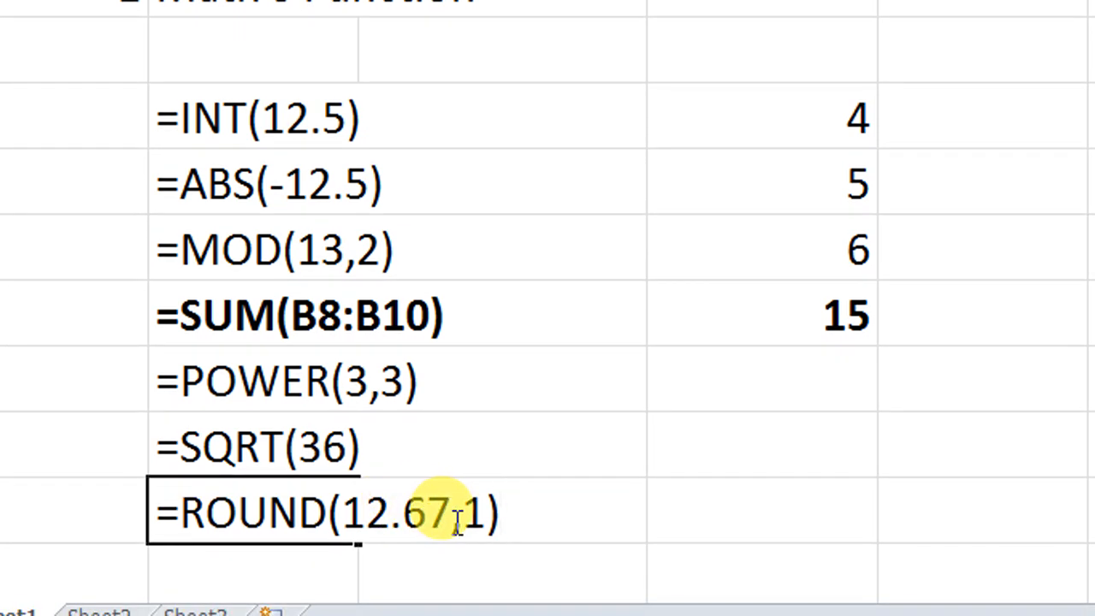
left_click_drag(463, 513, 484, 513)
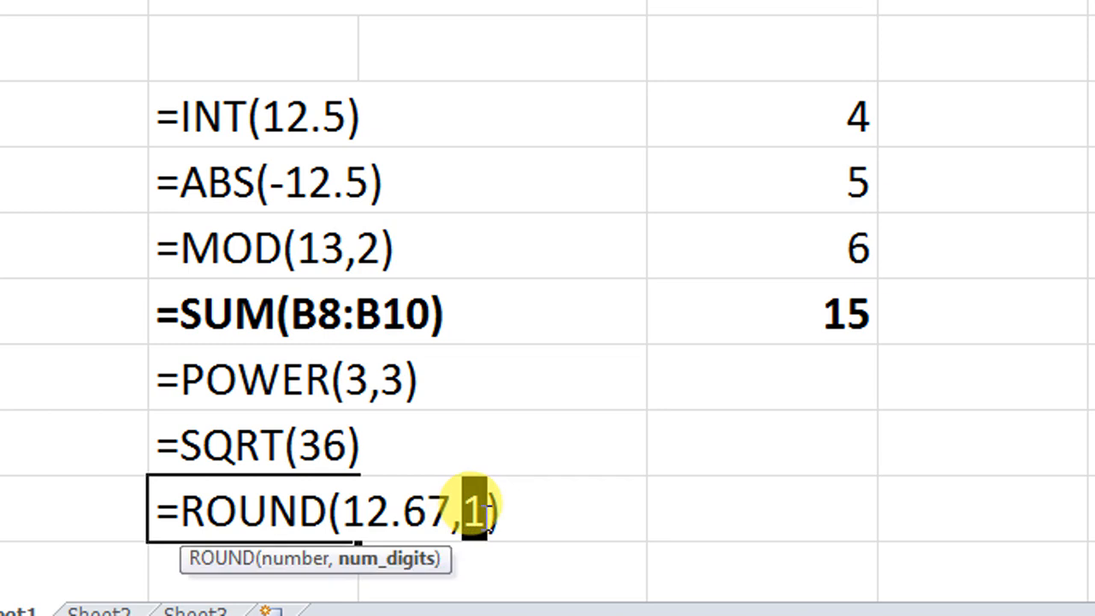
left_click(484, 513)
left_click(505, 511)
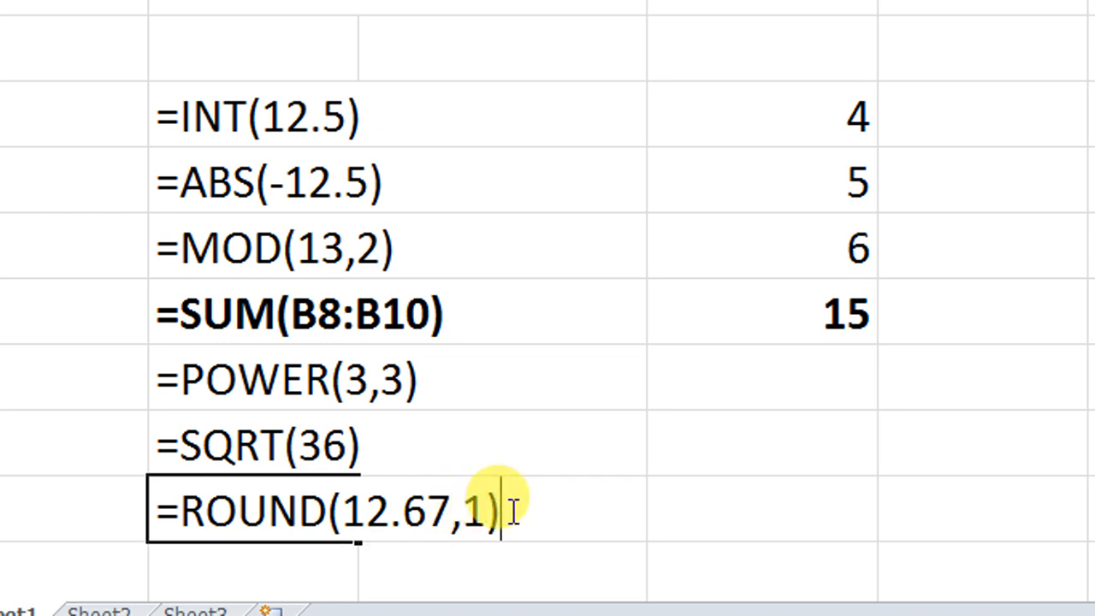
key("Return")
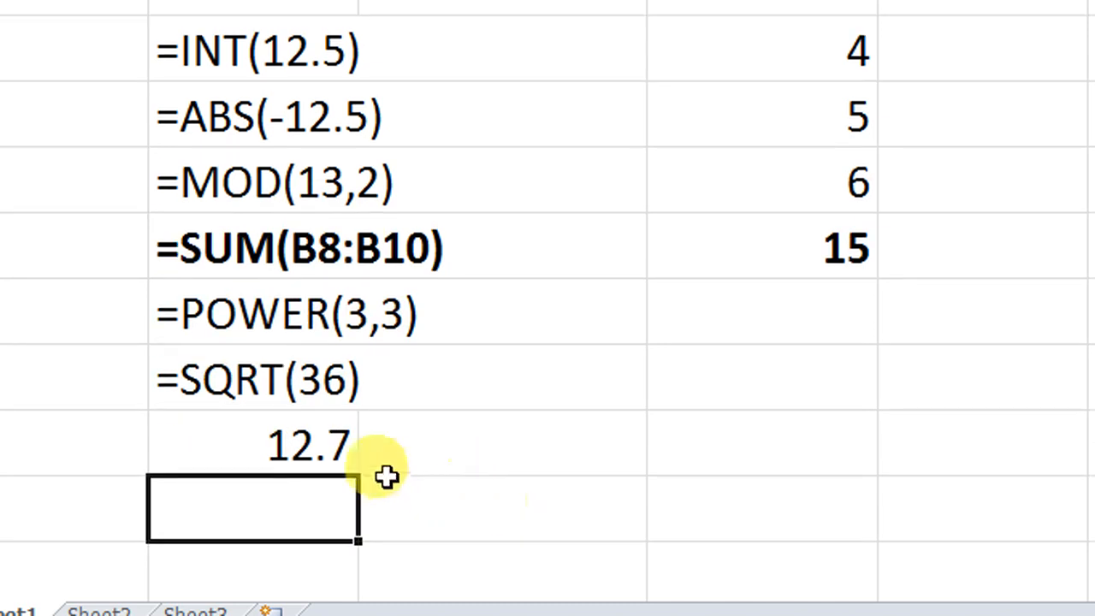
Step: Reopen the formula in B14 to examine its ROUND arguments, leaving it as entered
scroll(329, 464, "up", 1)
scroll(328, 466, "down", 1)
scroll(289, 338, "up", 1)
scroll(282, 323, "down", 2)
double_click(285, 310)
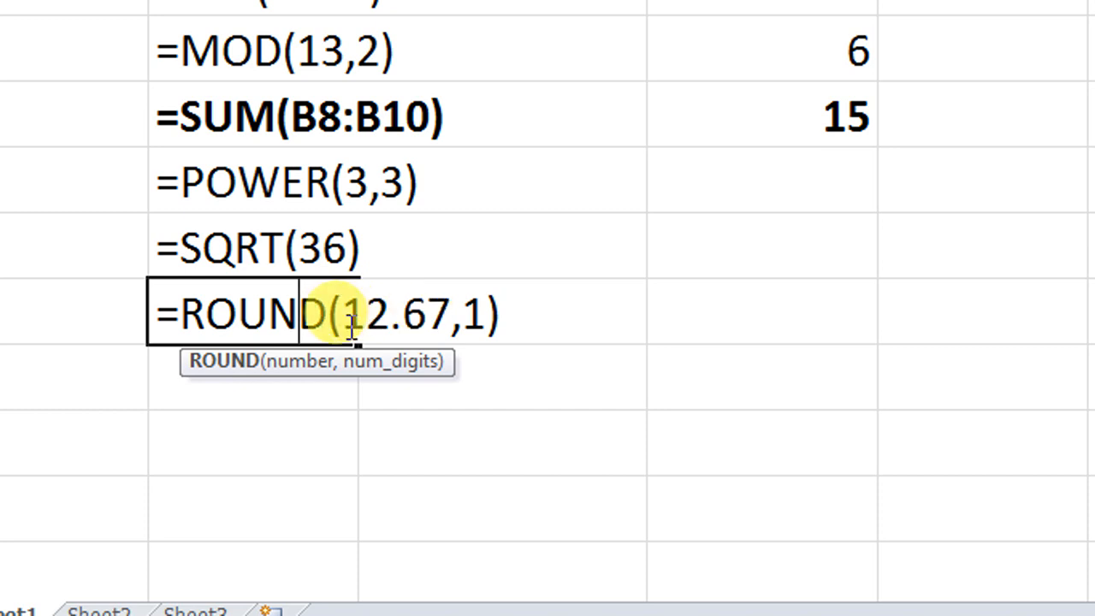
key("Return")
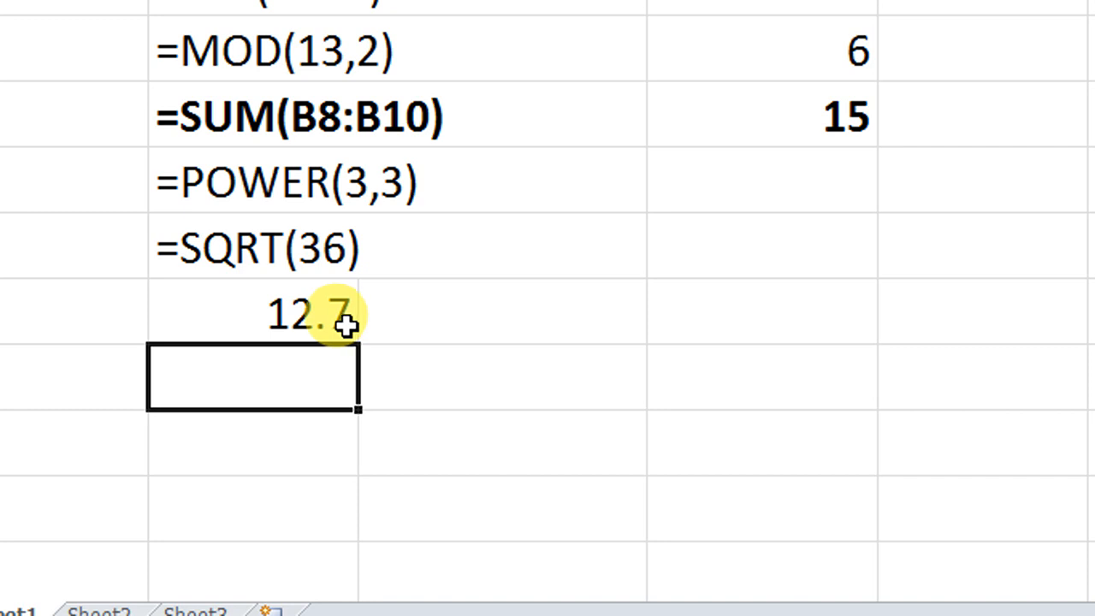
scroll(348, 323, "up", 1)
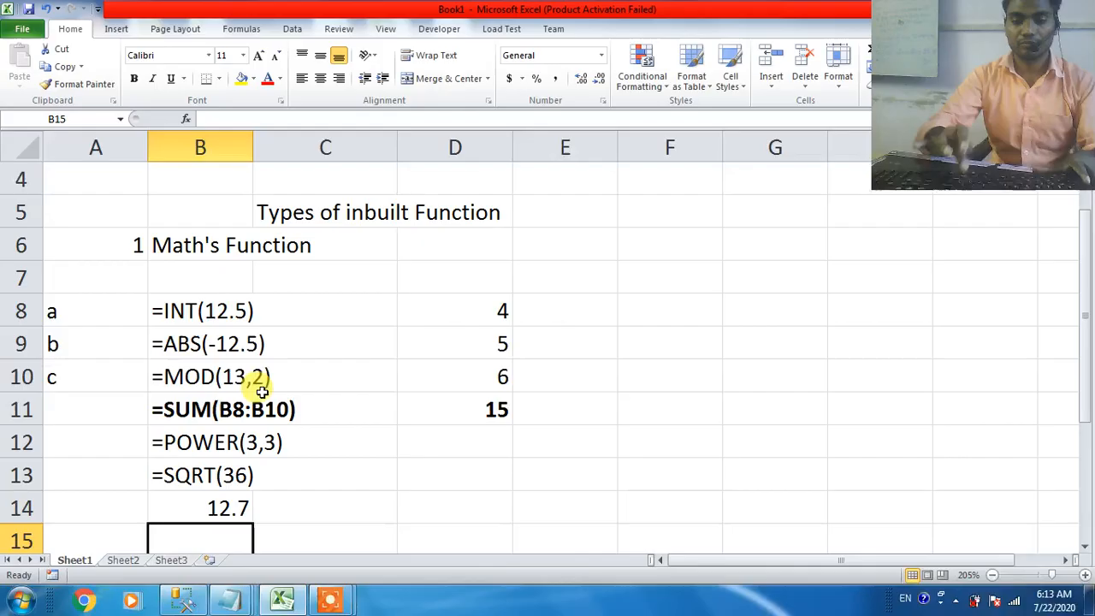
left_click(341, 600)
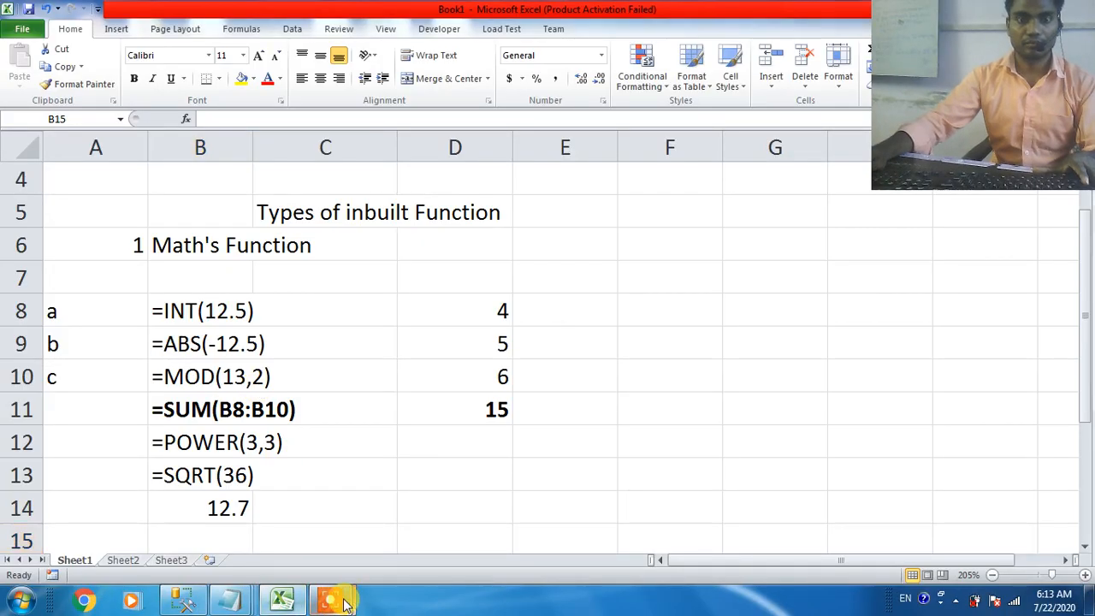
left_click(280, 525)
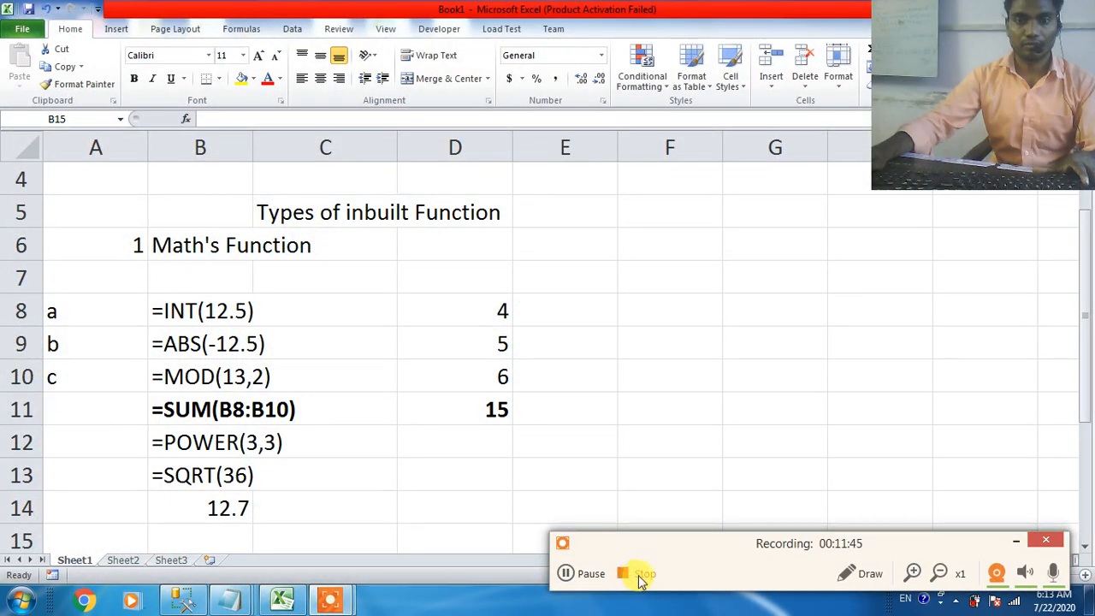